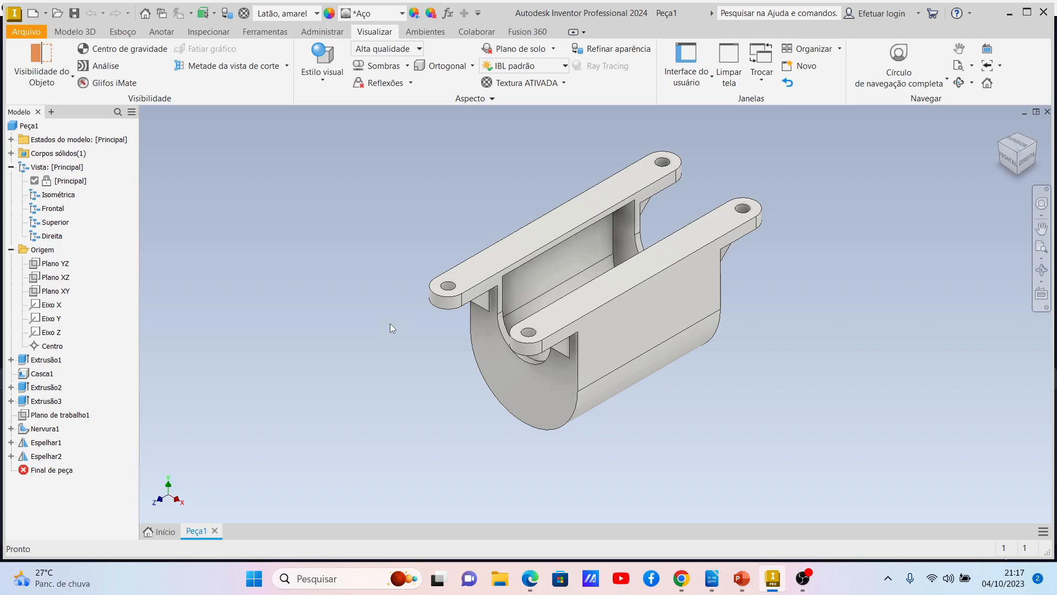
Examine how the YZ and XY origin planes cut through the bracket in the front, top and isometric views.
left_click(75, 32)
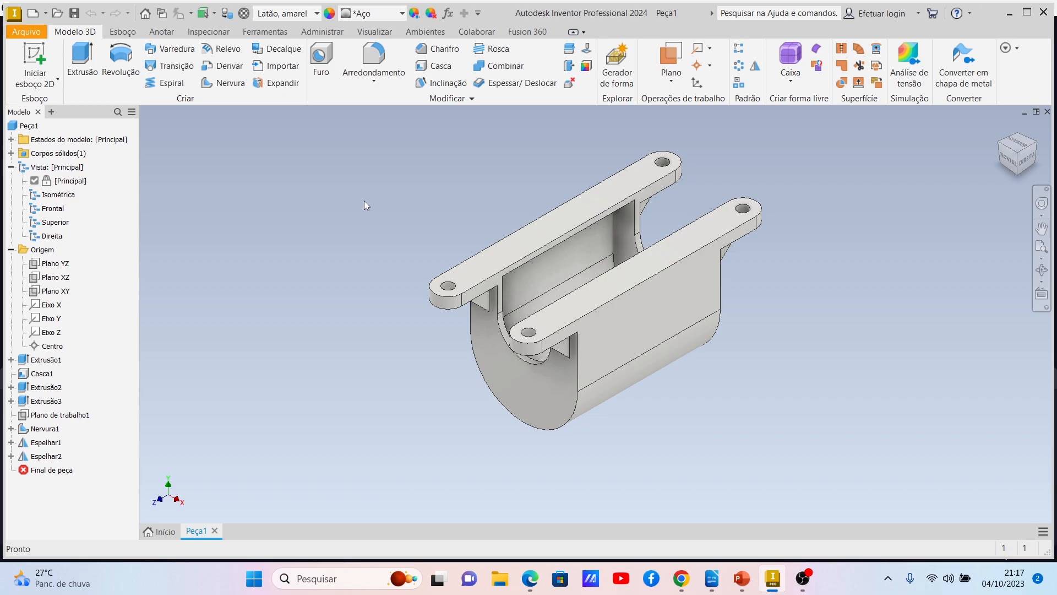
left_click(1010, 160)
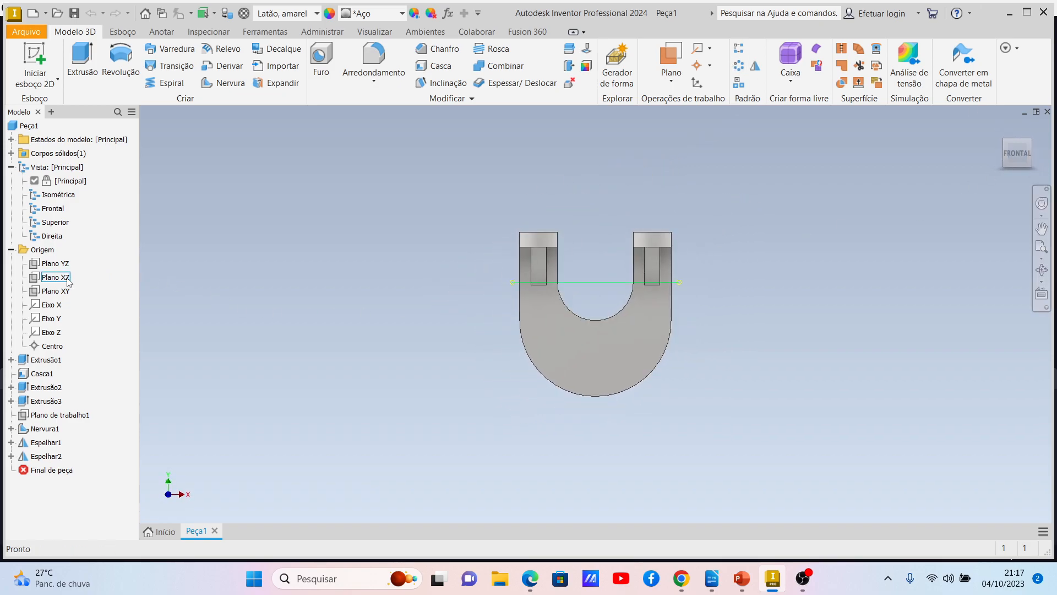
left_click(55, 263)
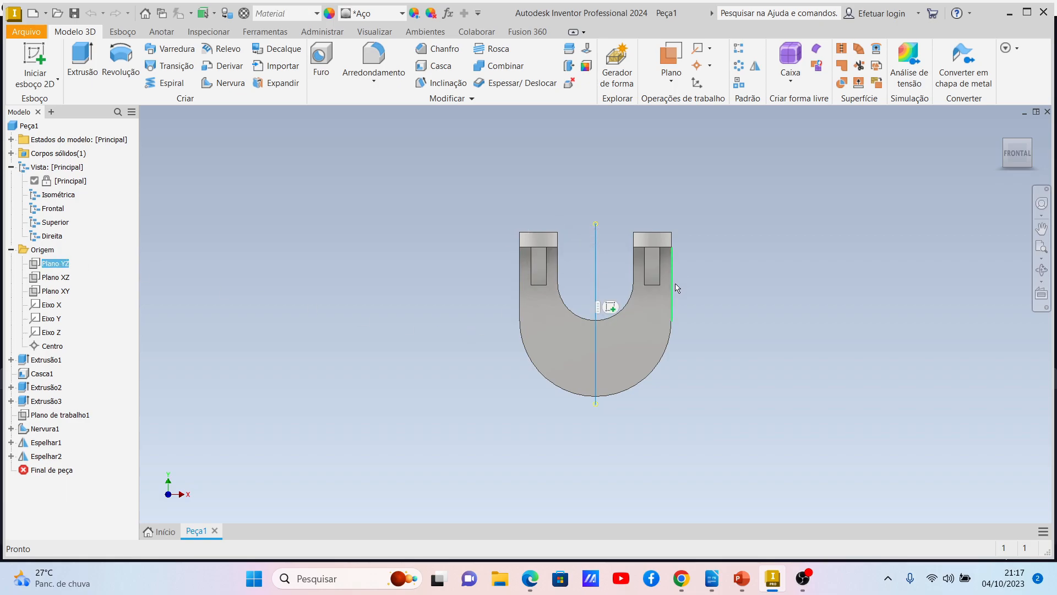
mouse_move(1042, 155)
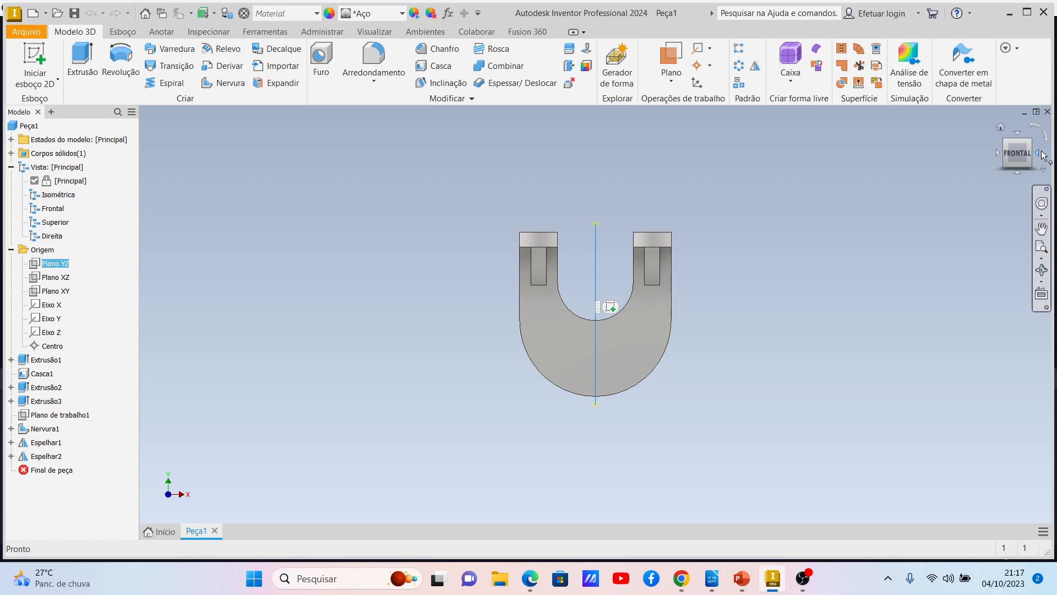
left_click(1019, 132)
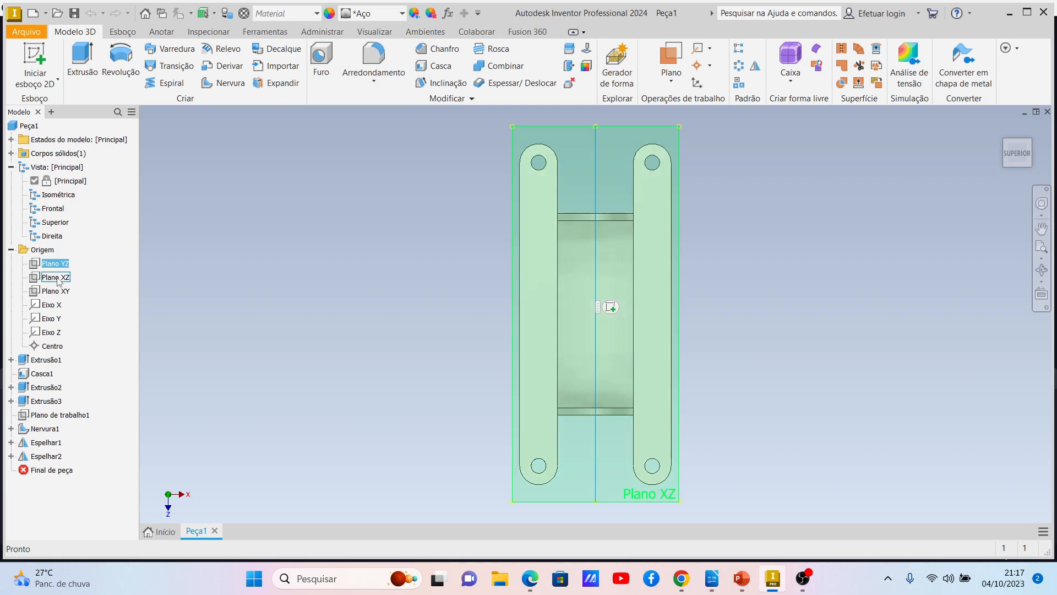
left_click(55, 291)
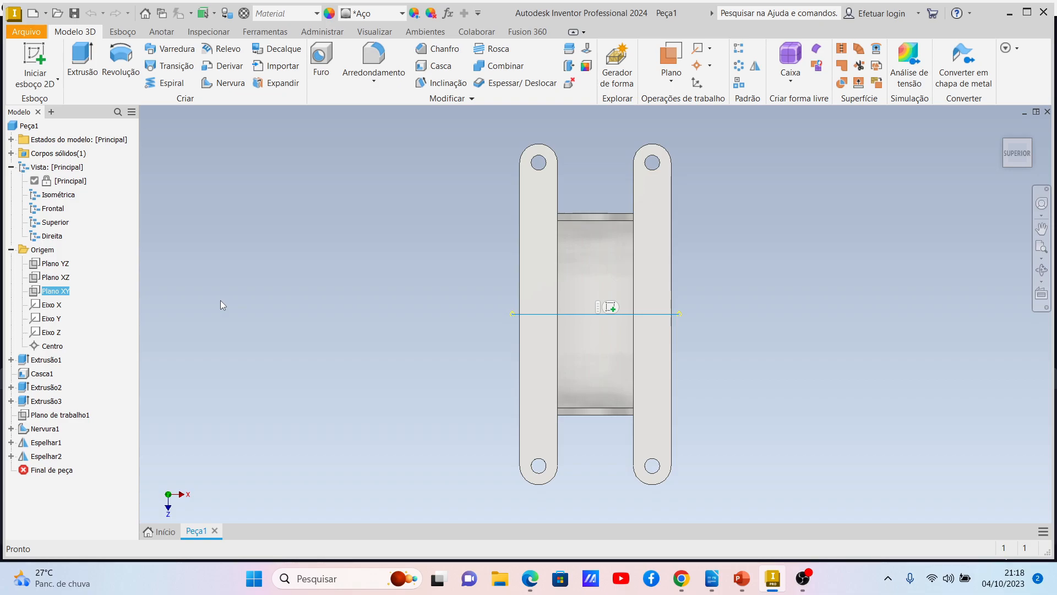
left_click(1031, 170)
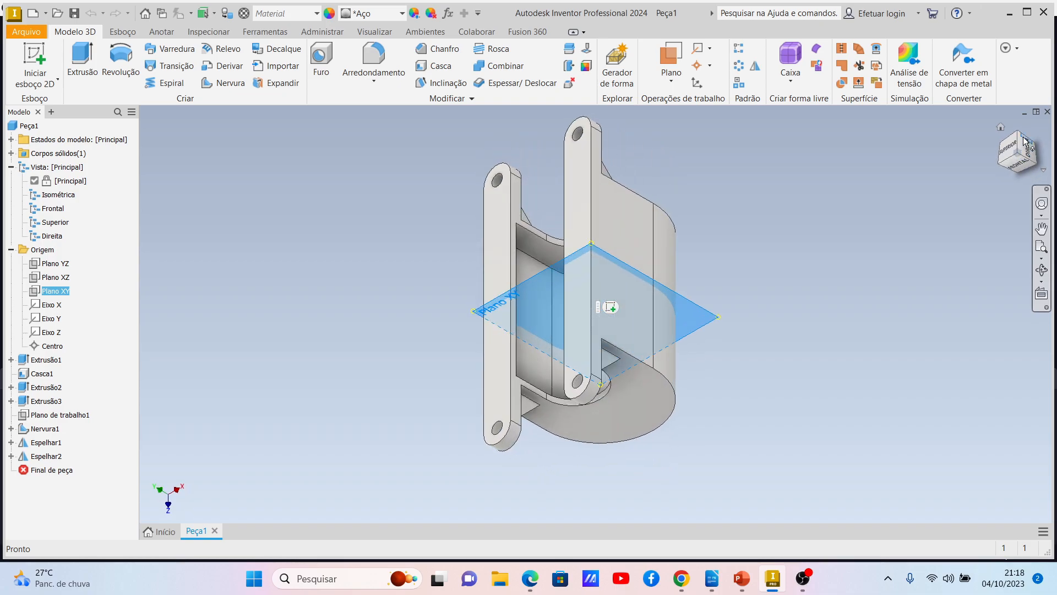
left_click(1012, 165)
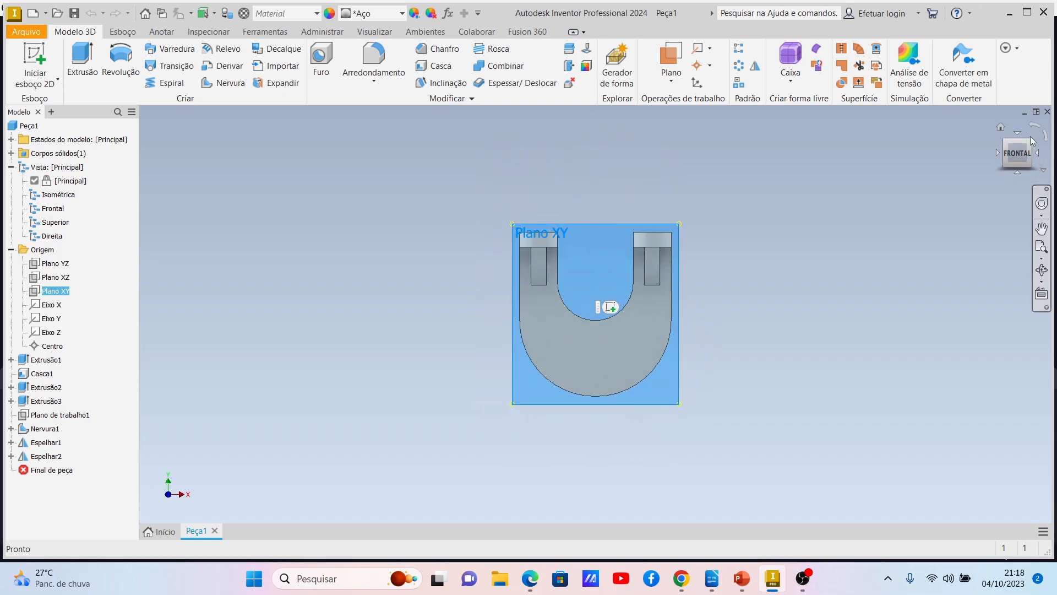
left_click(1030, 141)
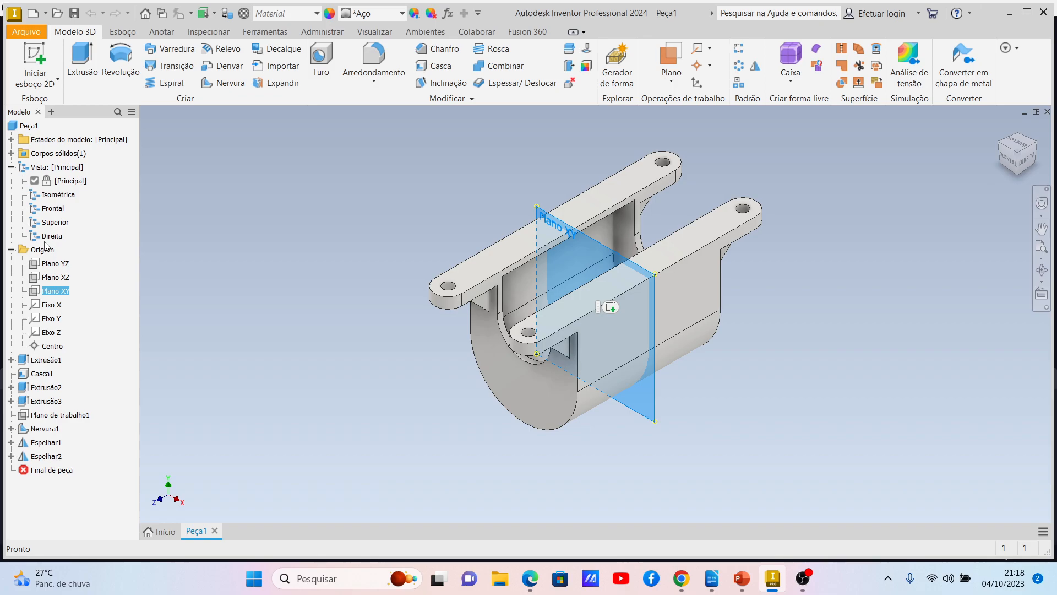
left_click(236, 259)
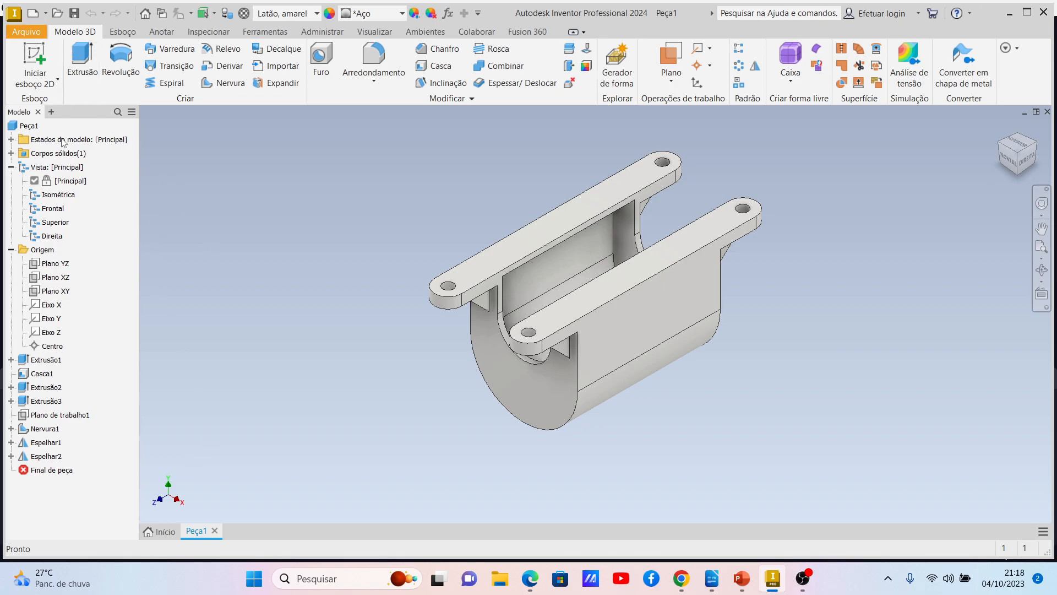
Minimize the open bracket part and create a new part from the Standard.ipt template.
left_click(26, 32)
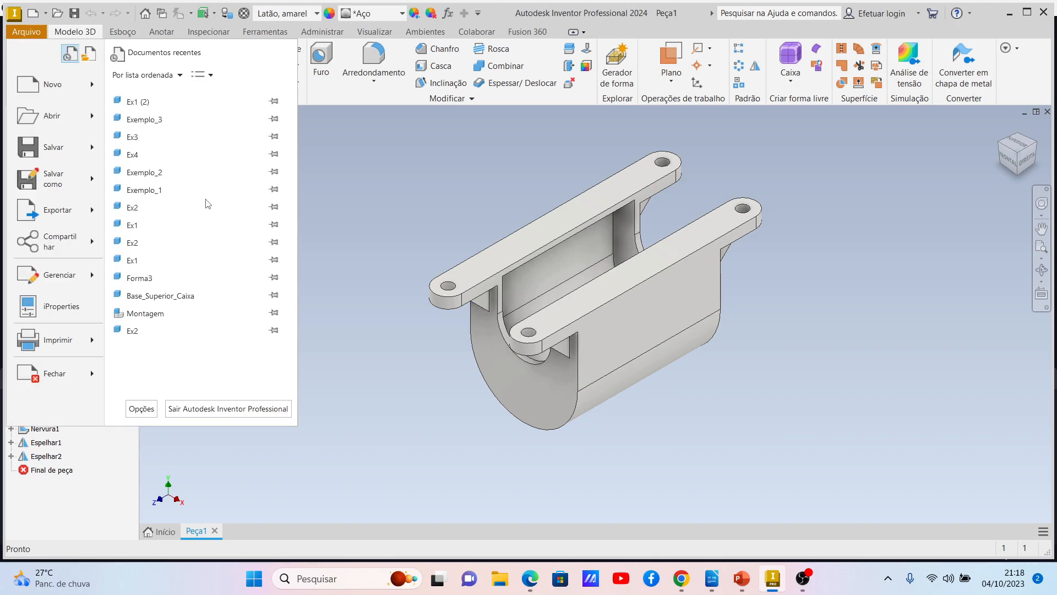
left_click(1024, 112)
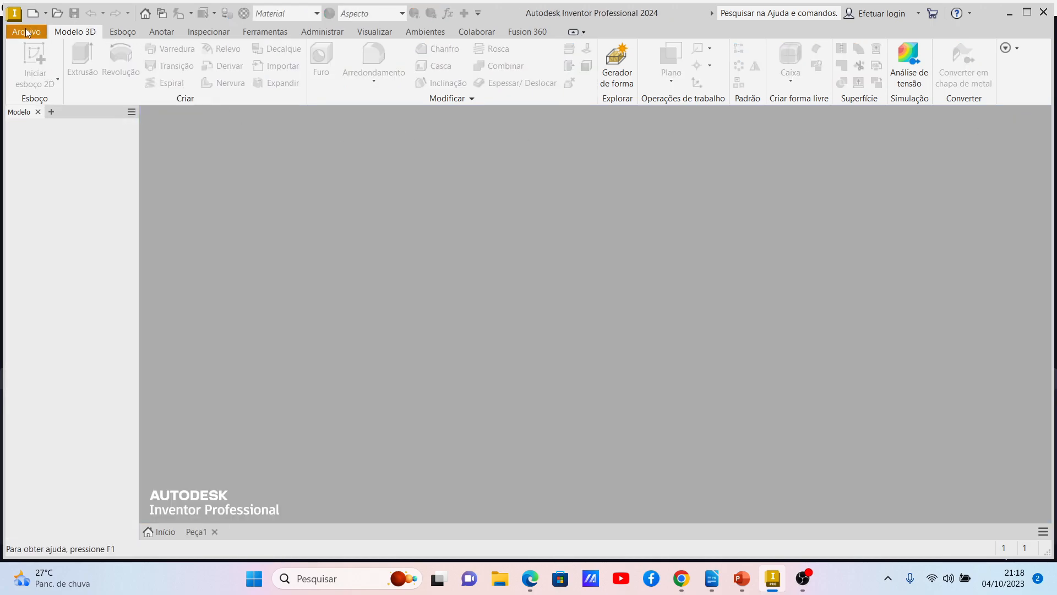
left_click(25, 31)
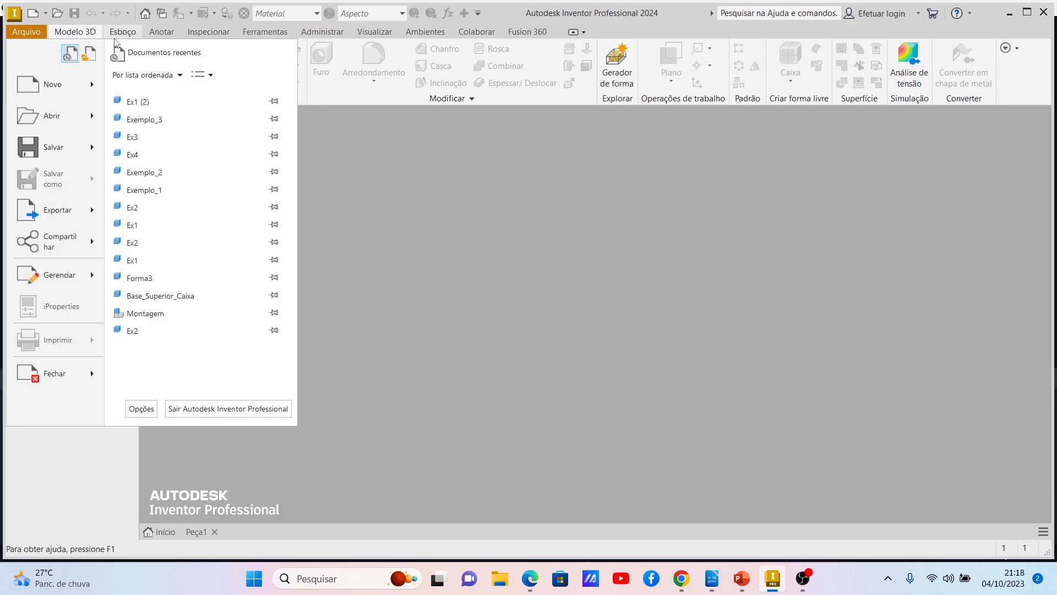
left_click(49, 95)
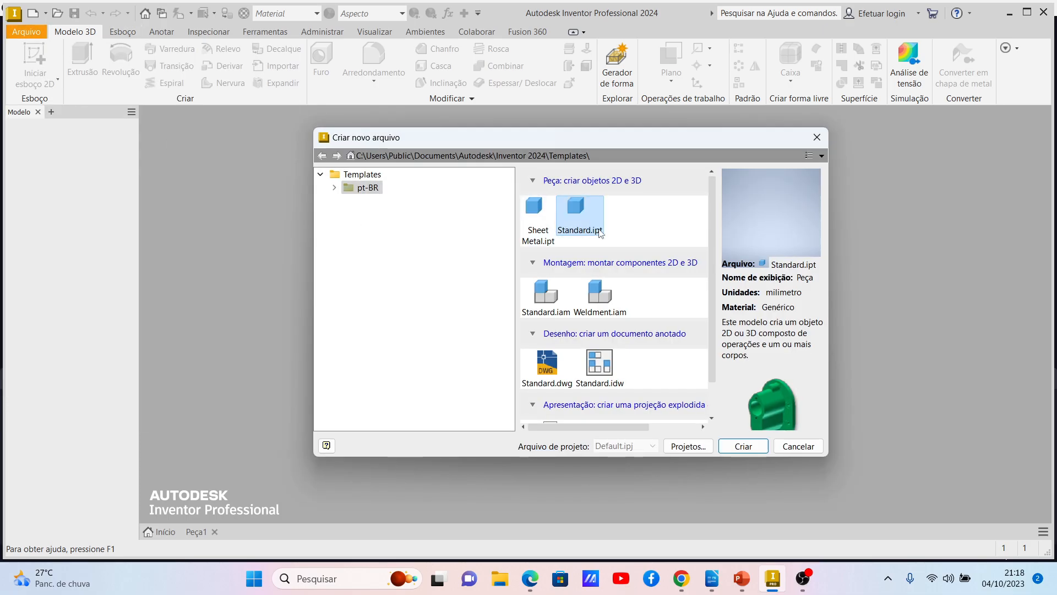
left_click(730, 449)
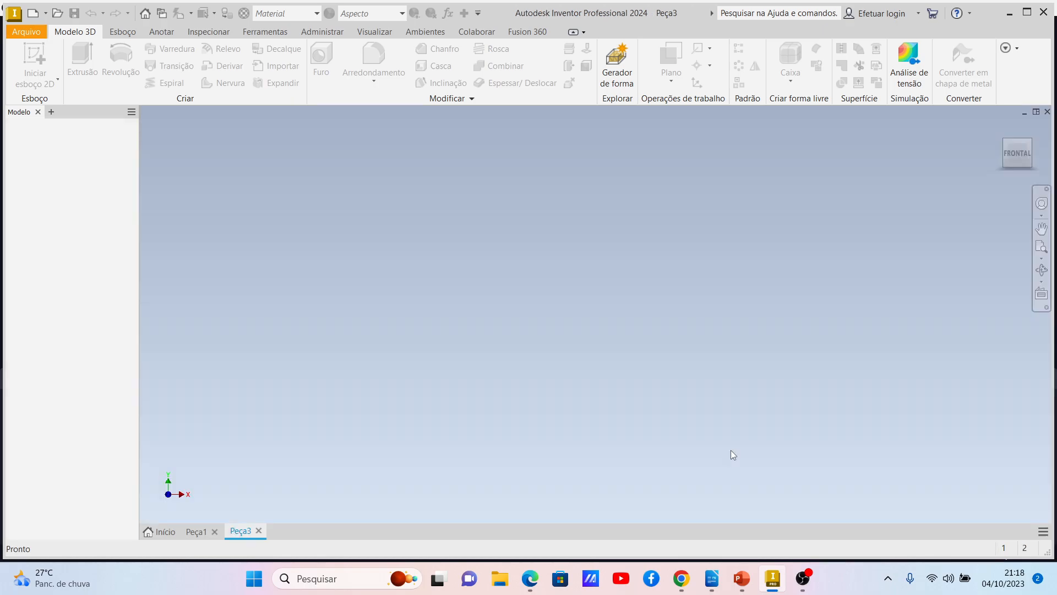
Start a 2D sketch on the front XY plane and draw a horizontal line about 5.4 mm long leftward from the origin.
left_click(1029, 141)
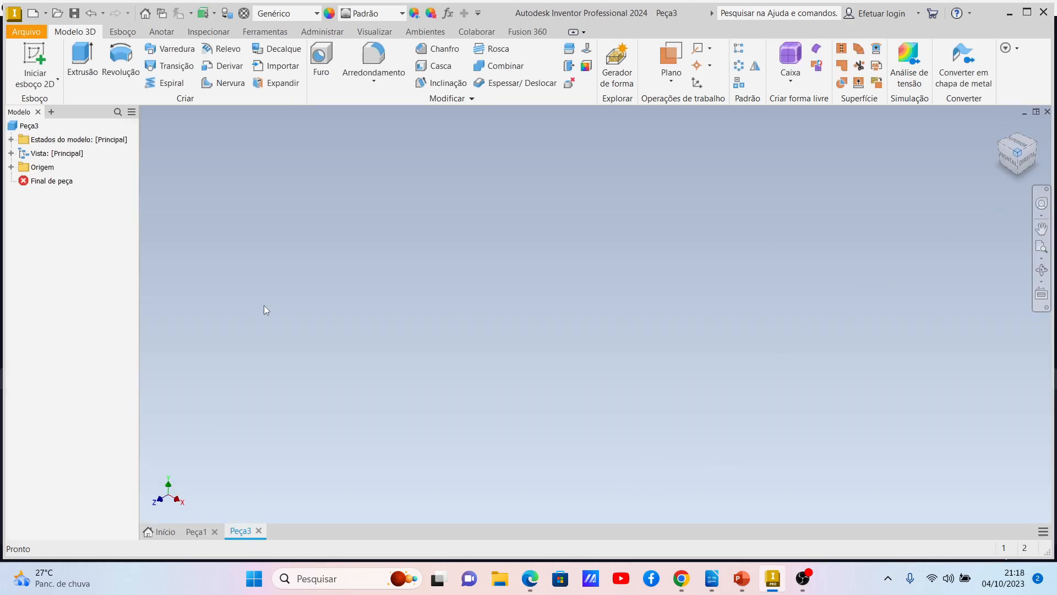
left_click(36, 63)
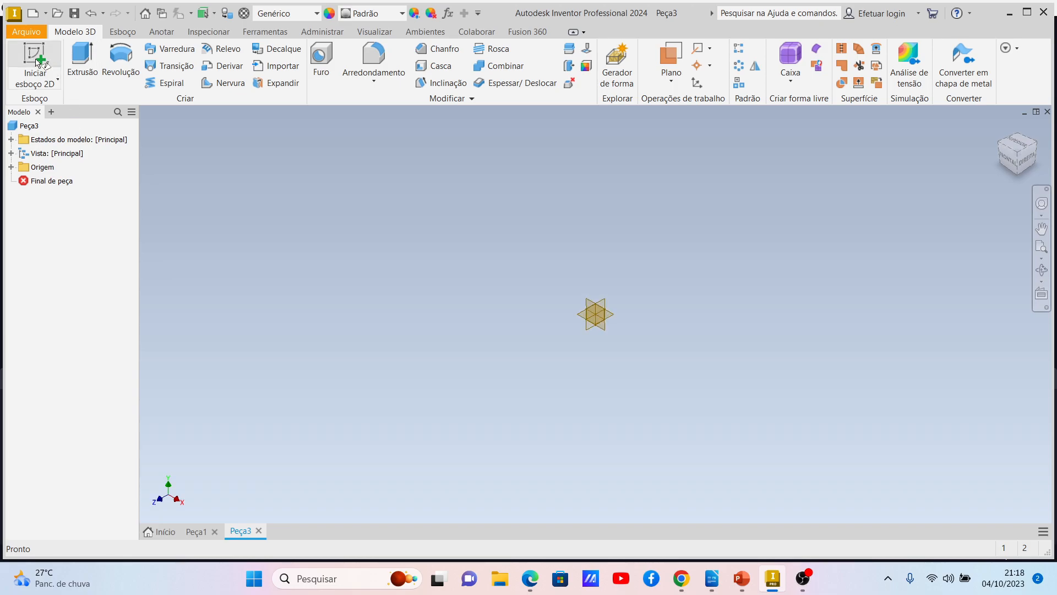
left_click(537, 210)
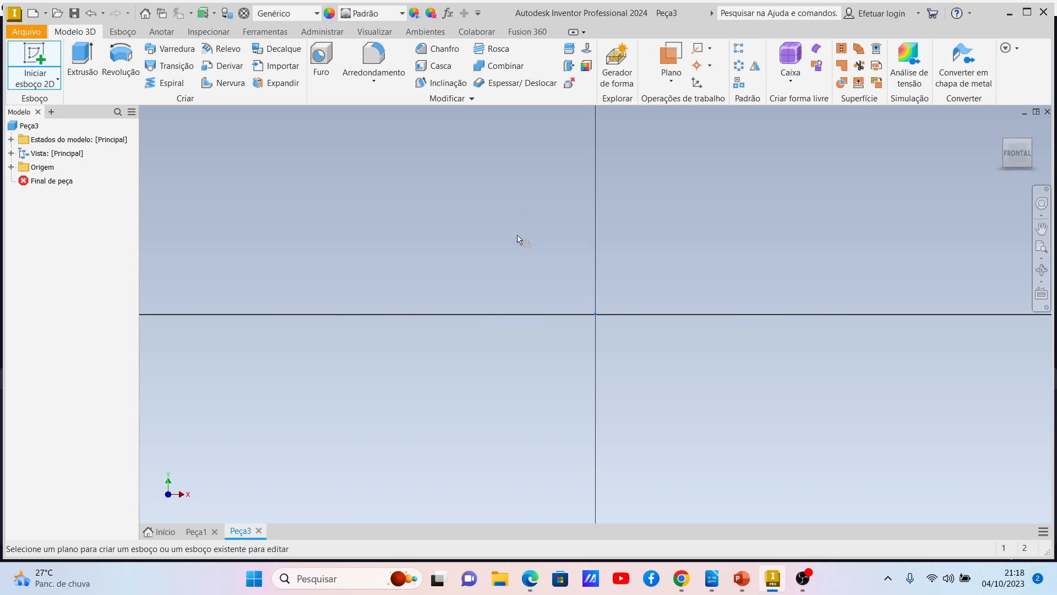
left_click(82, 60)
left_click(595, 314)
left_click(530, 314)
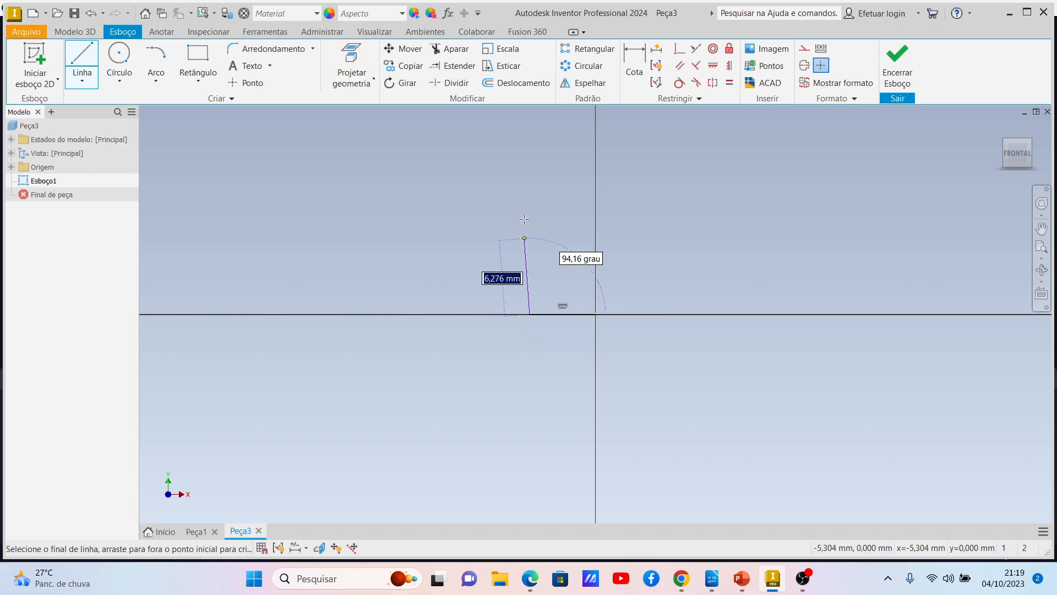
left_click(534, 176)
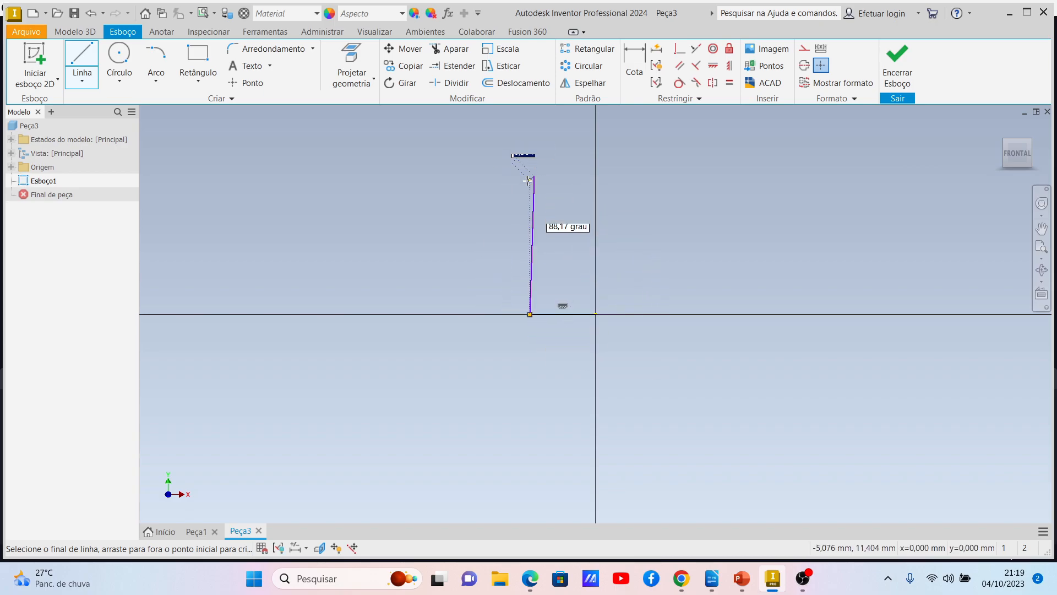
key("Escape")
left_click(537, 198)
key("Delete")
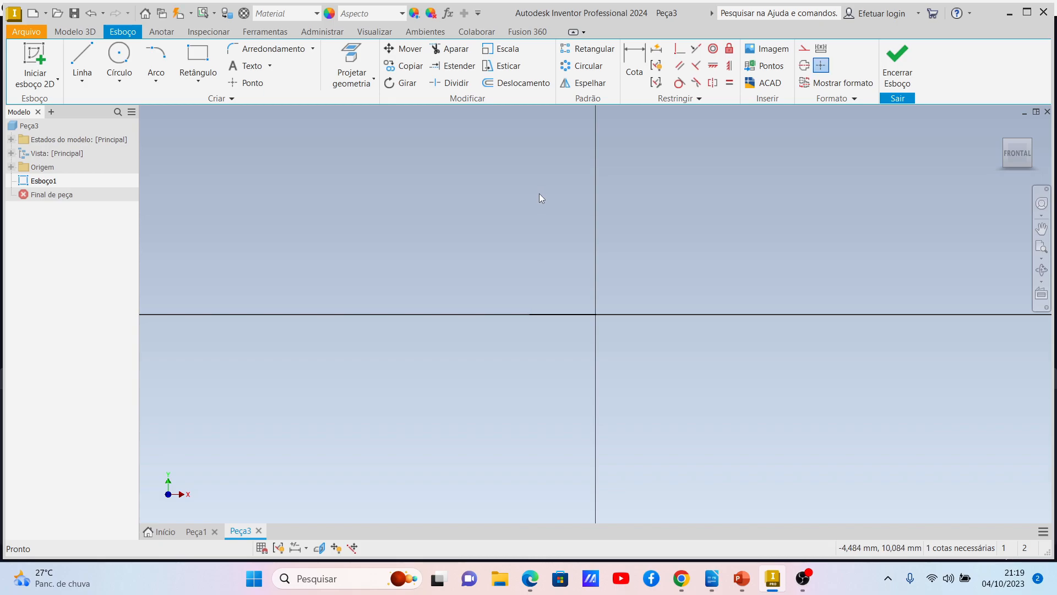
From the horizontal line's left end, draw connected lines about 12 mm up, about 7.1 mm left, and down past the horizontal axis.
left_click(83, 57)
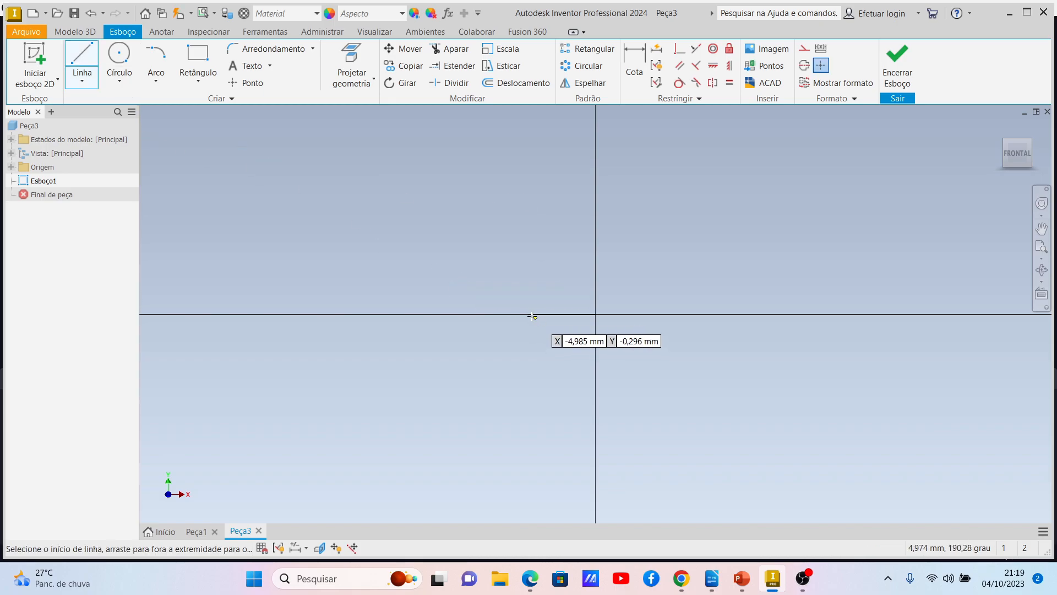
left_click(530, 314)
left_click(530, 167)
left_click(443, 166)
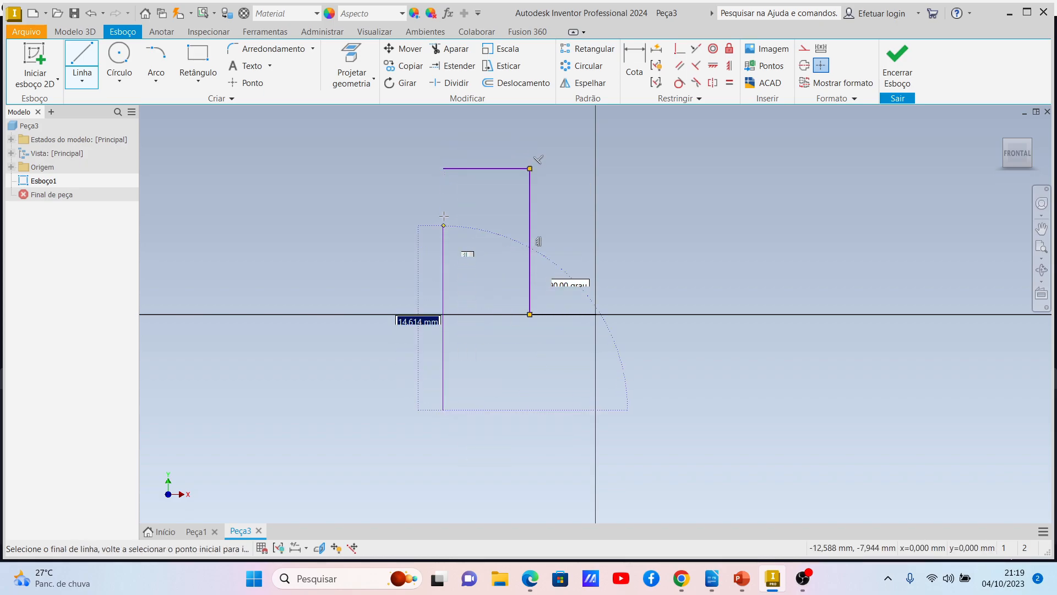
left_click(443, 168)
key("Escape")
Dimension the horizontal line at the origin to 15 mm and the inner vertical line to 20 mm.
left_click(634, 62)
left_click(560, 314)
left_click(558, 287)
type("15")
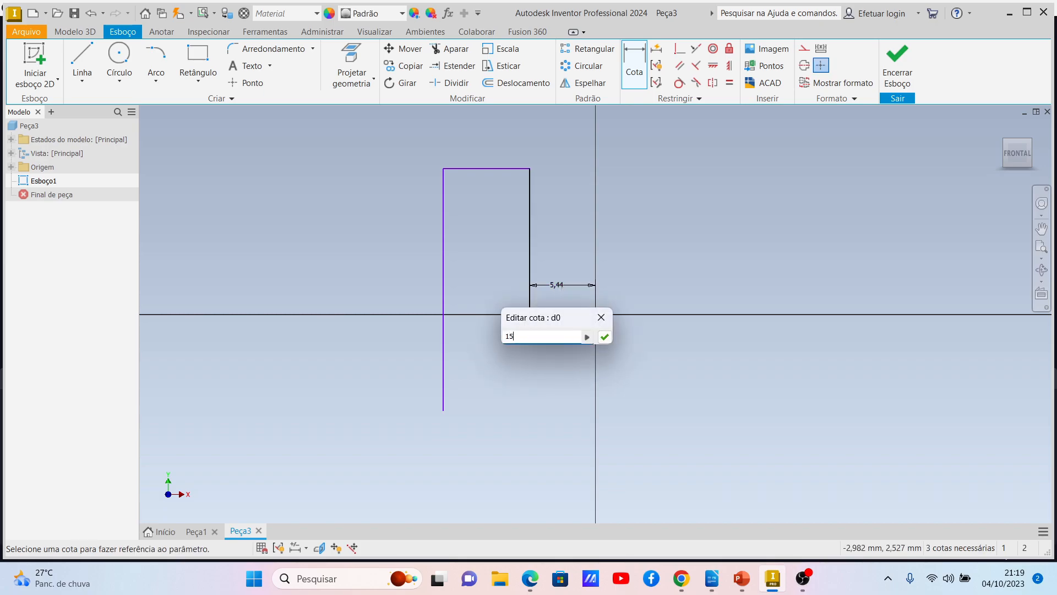
key("Return")
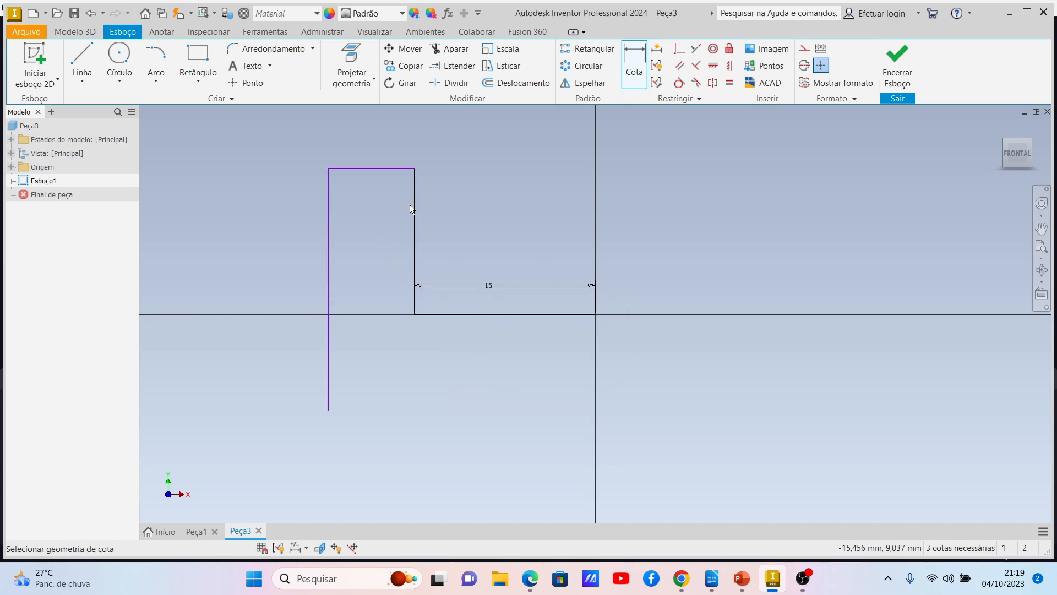
left_click(416, 207)
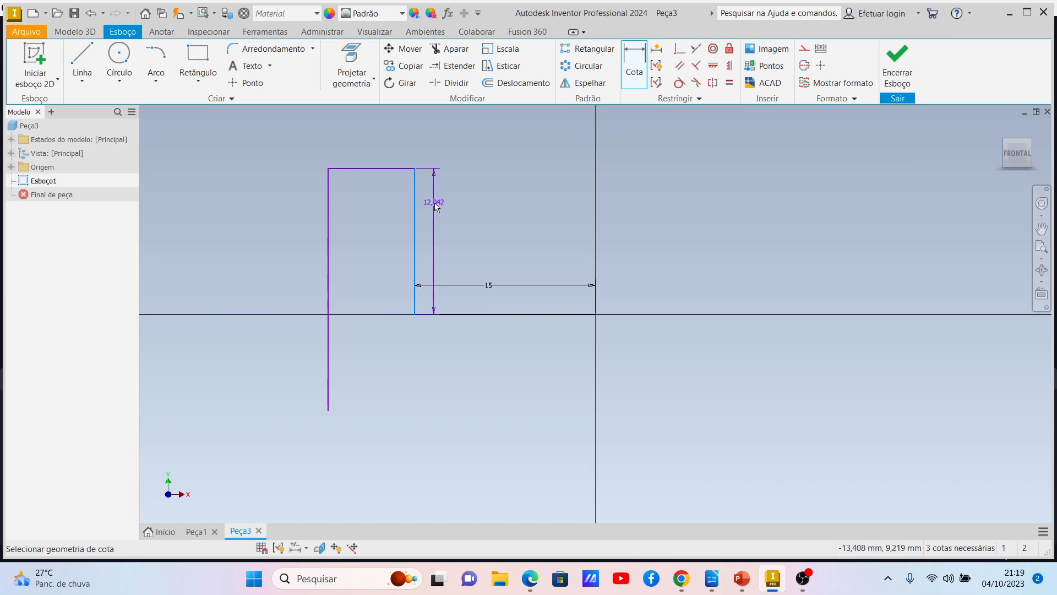
left_click(434, 209)
type("20")
key("Return")
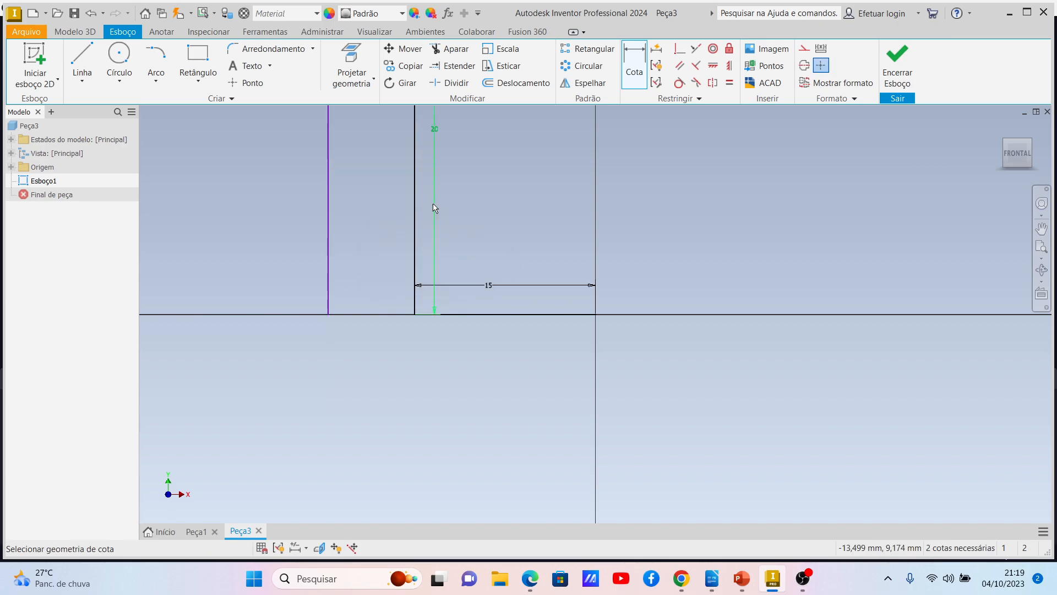
Dimension the profile's top horizontal line to 15 mm and its outer vertical line to 35 mm.
scroll(415, 251, "down", 3)
scroll(418, 247, "up", 2)
scroll(418, 251, "up", 3)
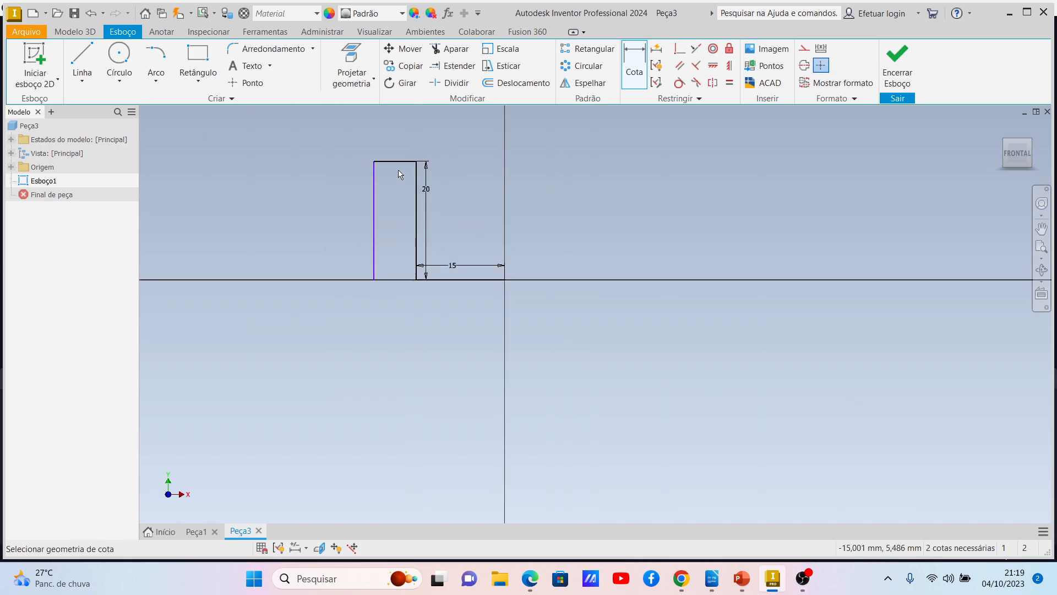
left_click(393, 161)
left_click(389, 149)
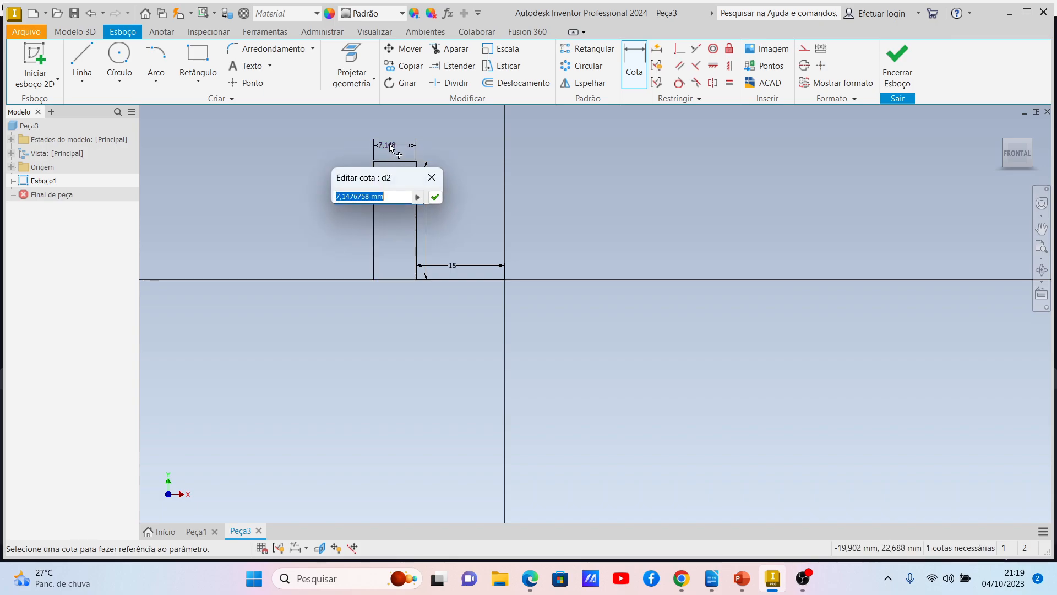
type("15")
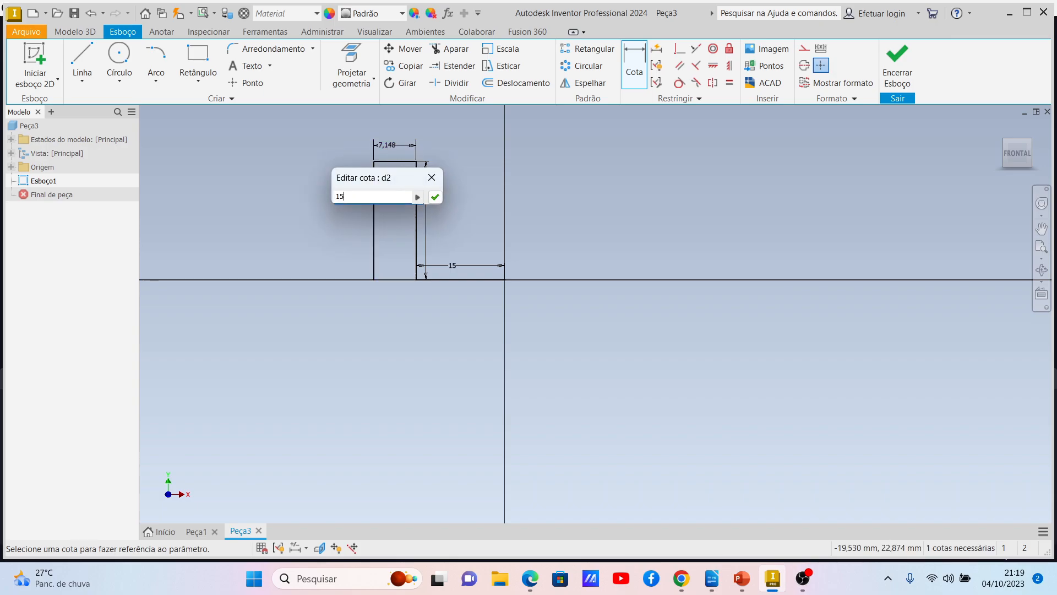
key("Return")
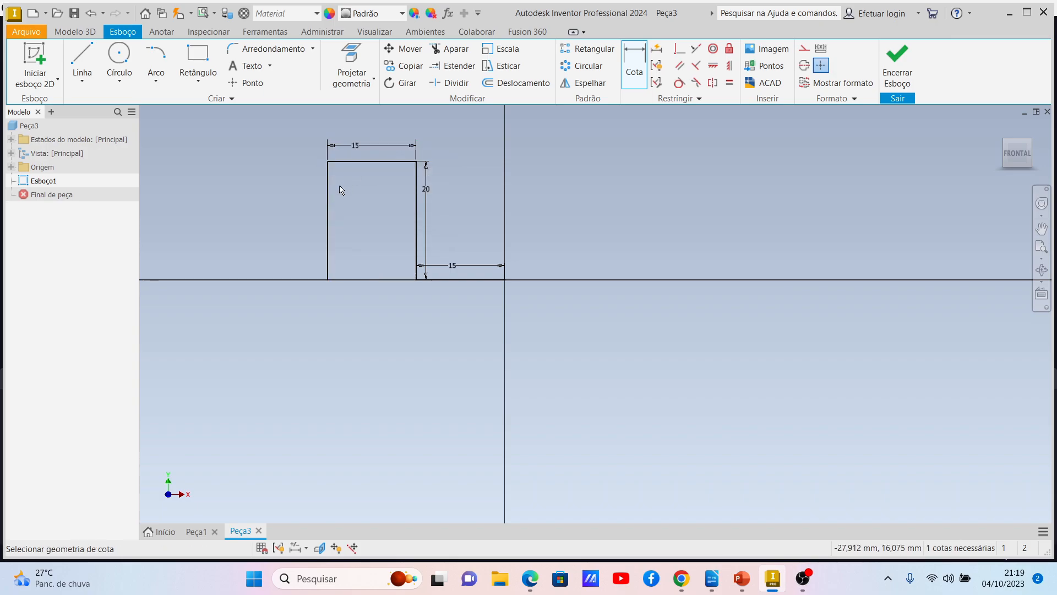
left_click(327, 199)
left_click(292, 205)
type("35")
key("Return")
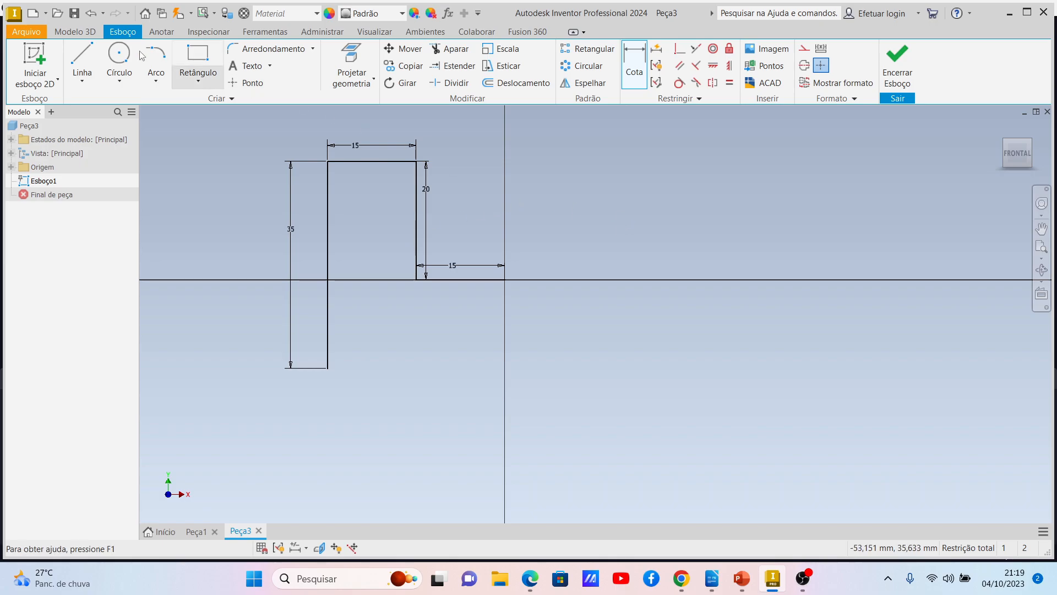
Draw a vertical line upward from the origin along the sketch's vertical axis.
left_click(81, 60)
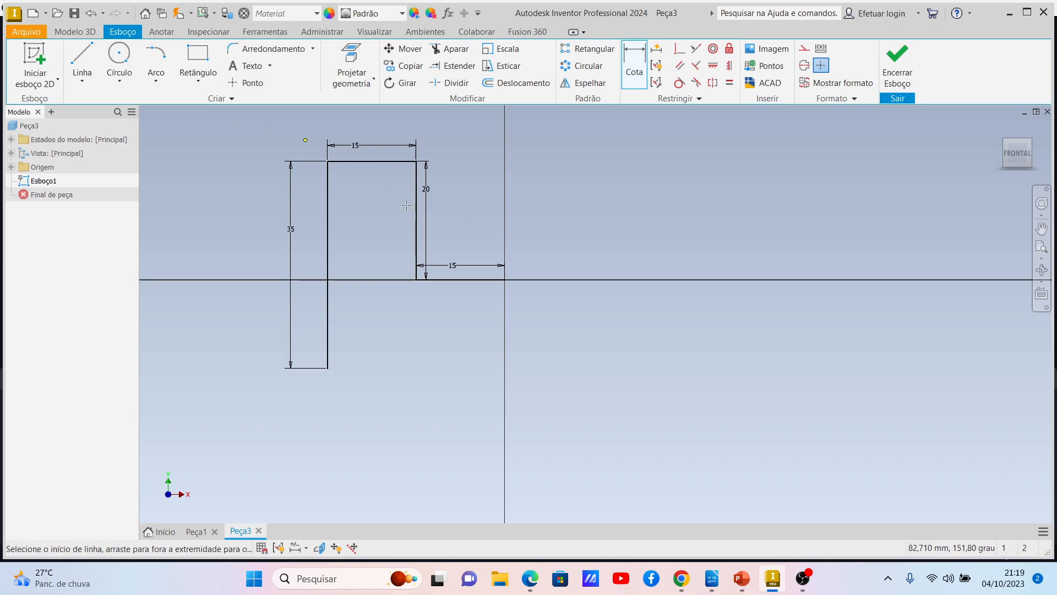
left_click(504, 280)
left_click(504, 220)
key("Escape")
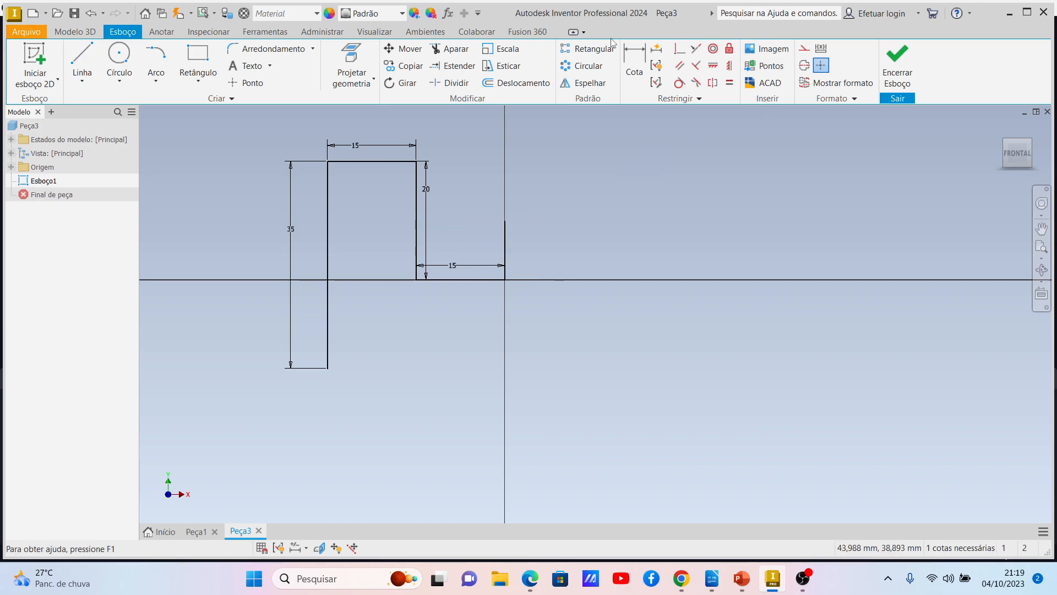
Mirror the left profile's inner vertical, top horizontal and outer vertical lines about the vertical line at the origin.
left_click(585, 83)
left_click(416, 199)
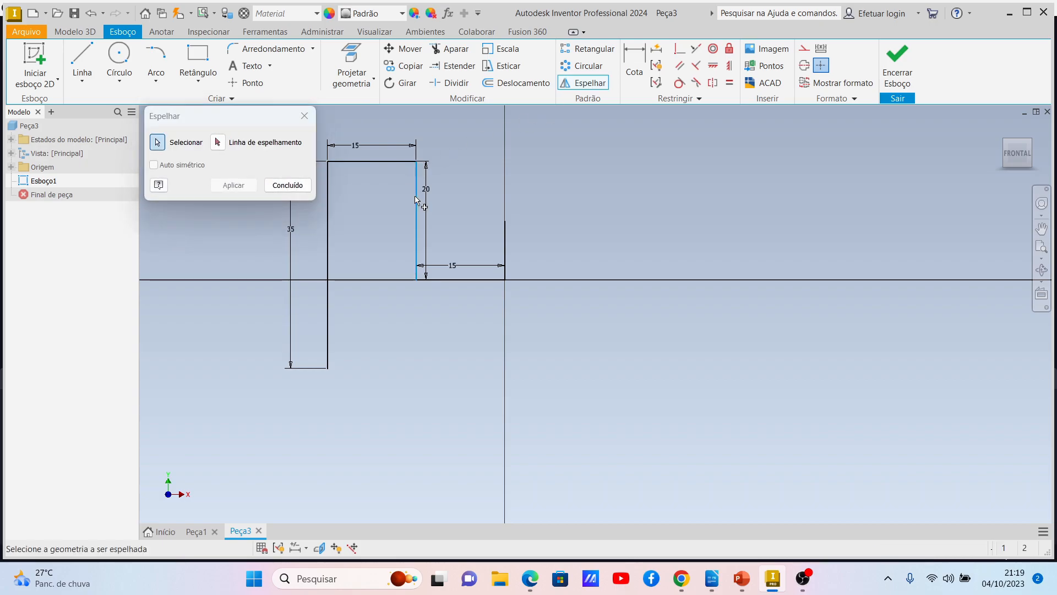
left_click(389, 162)
left_click(328, 216)
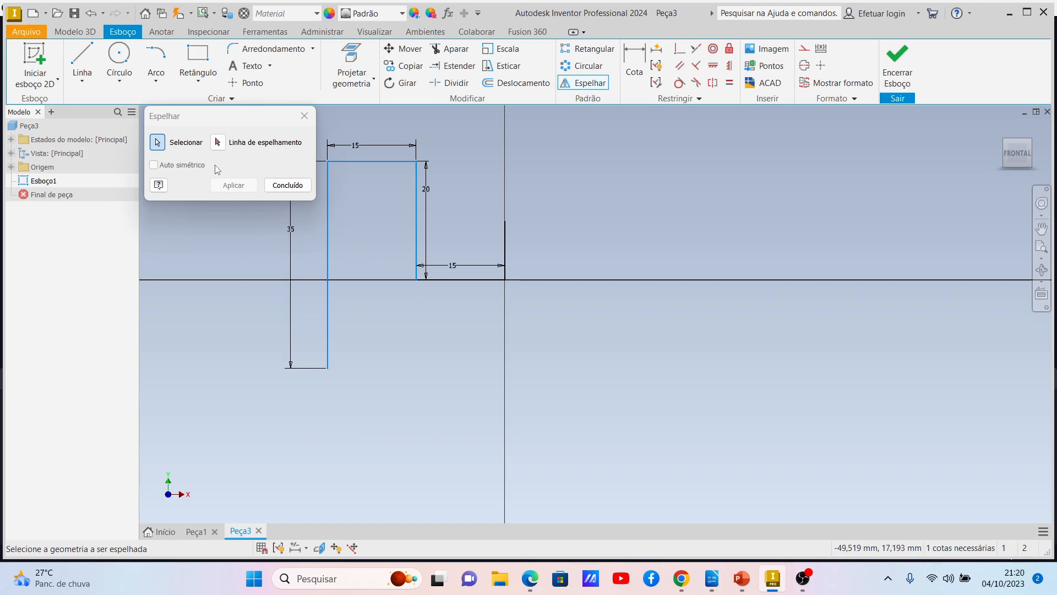
left_click(217, 142)
left_click(505, 238)
left_click(249, 186)
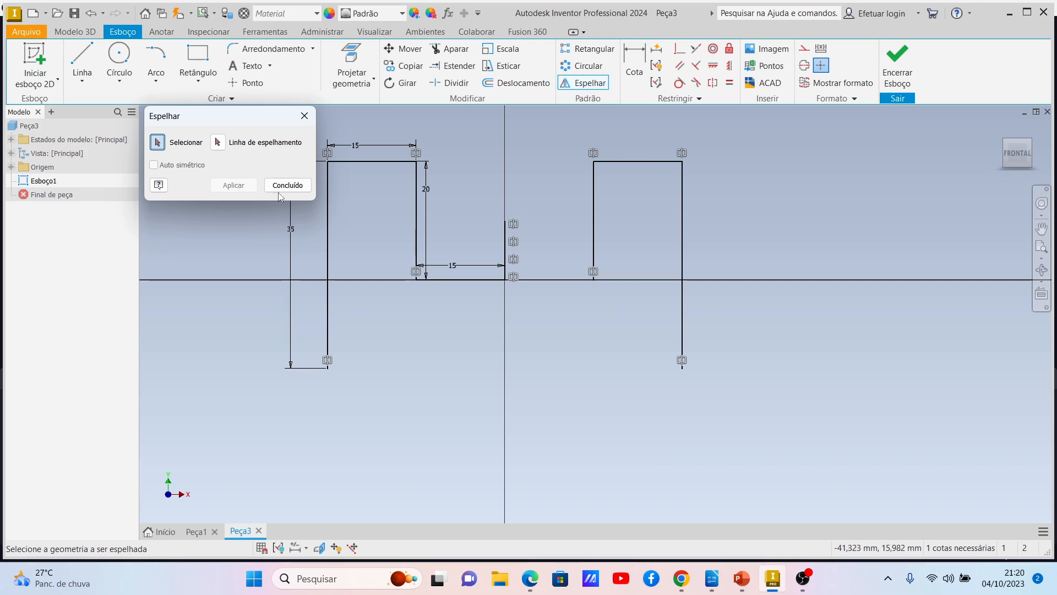
left_click(269, 189)
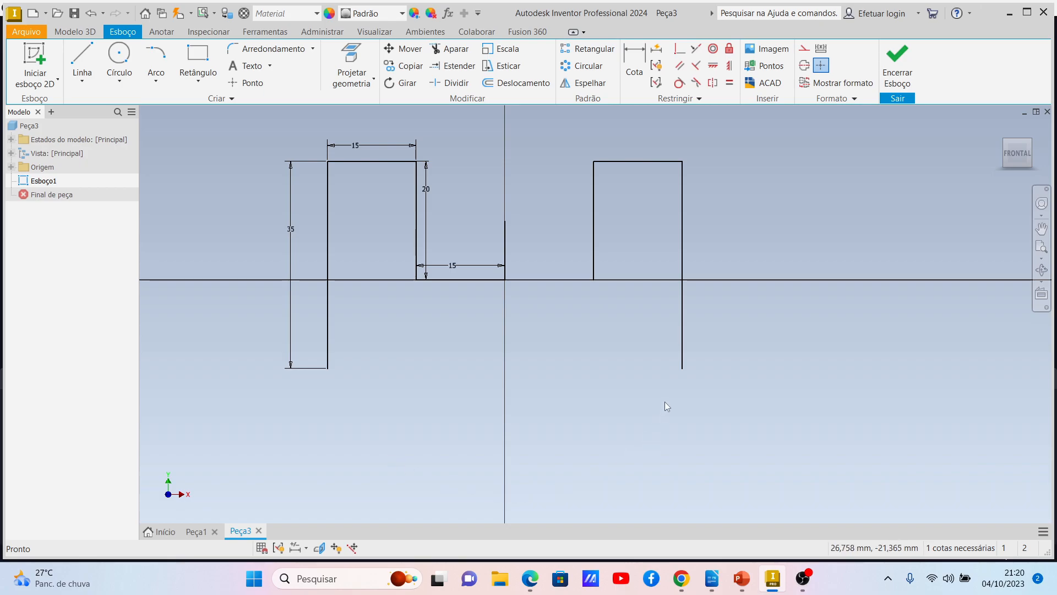
Draw a tangent arc joining the lower ends of the two outer vertical lines.
left_click(156, 81)
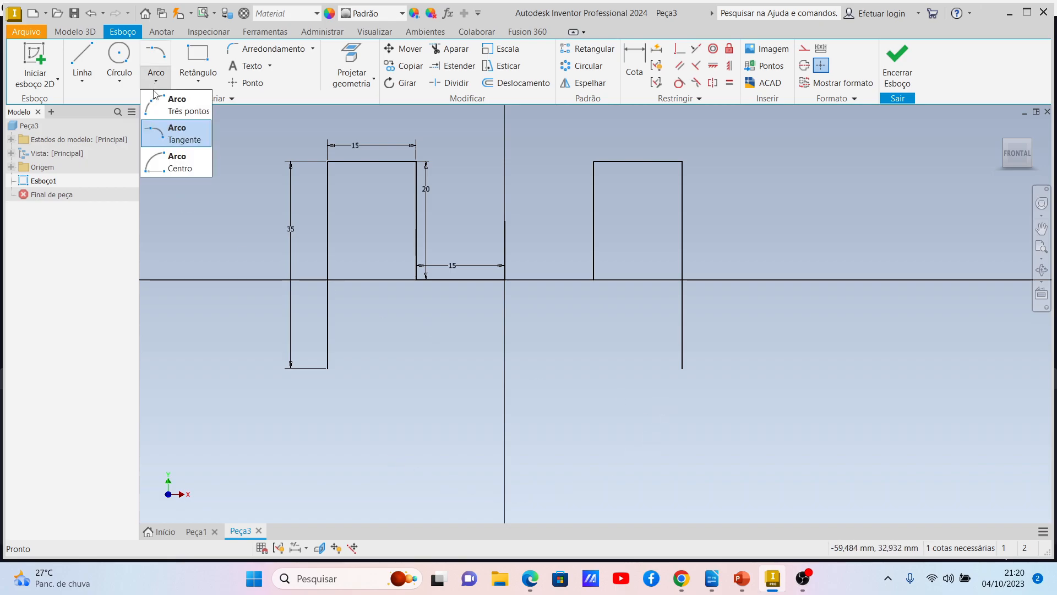
left_click(177, 133)
left_click(327, 368)
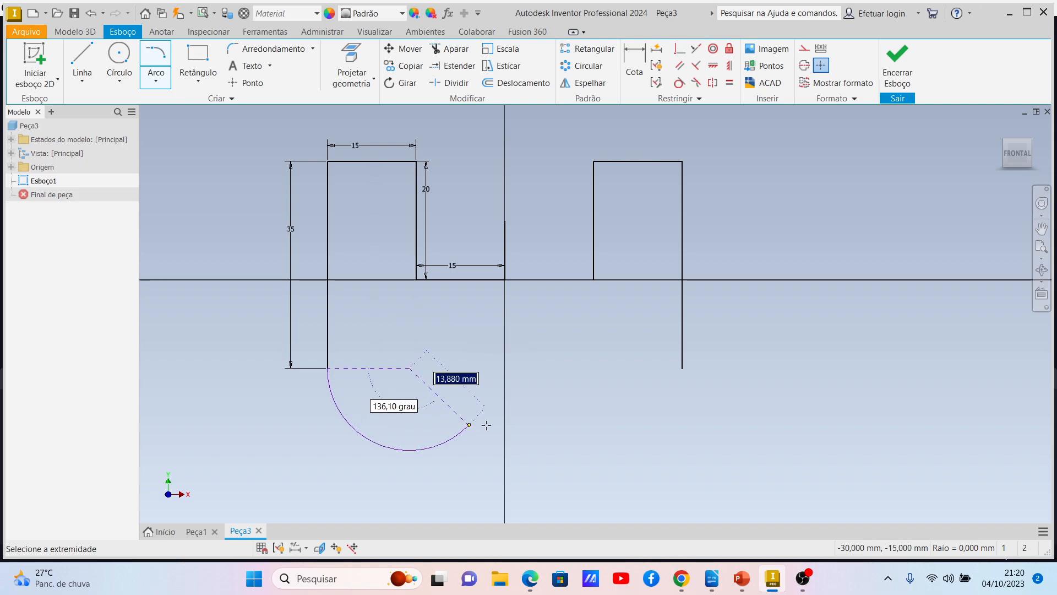
left_click(682, 368)
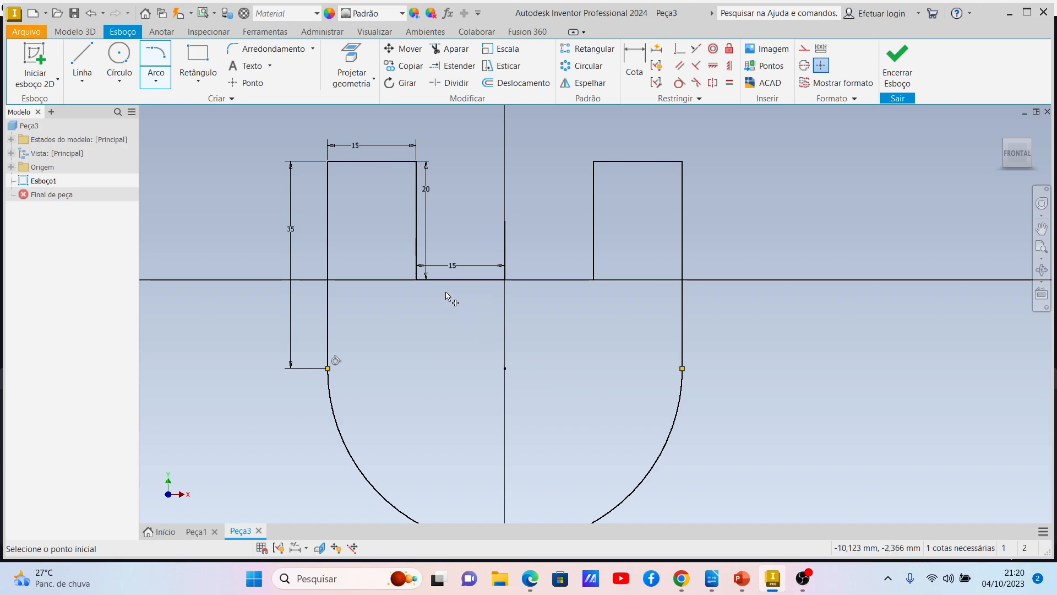
left_click(158, 64)
left_click(158, 64)
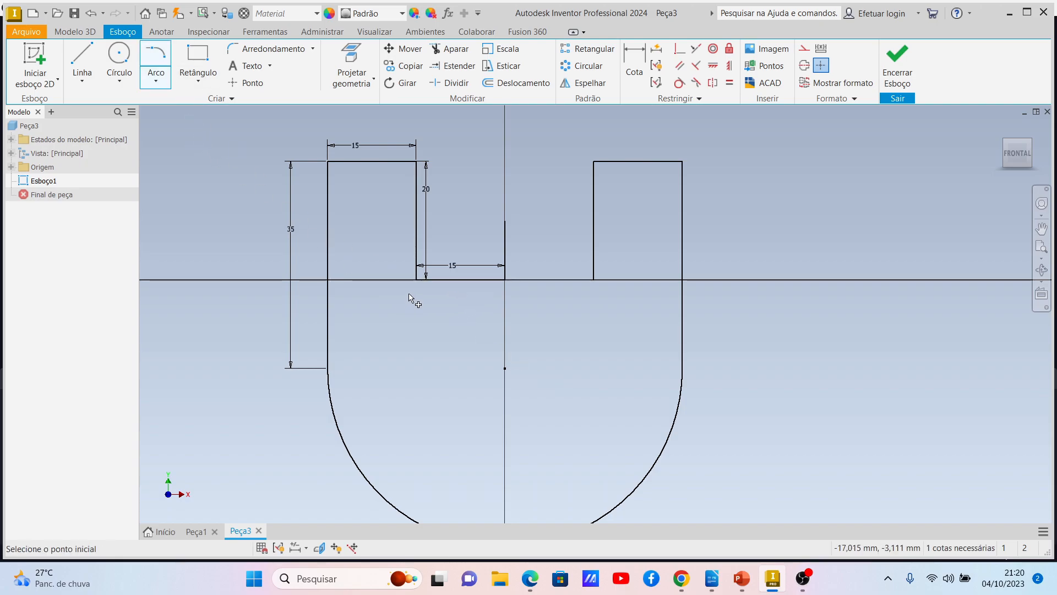
left_click(416, 280)
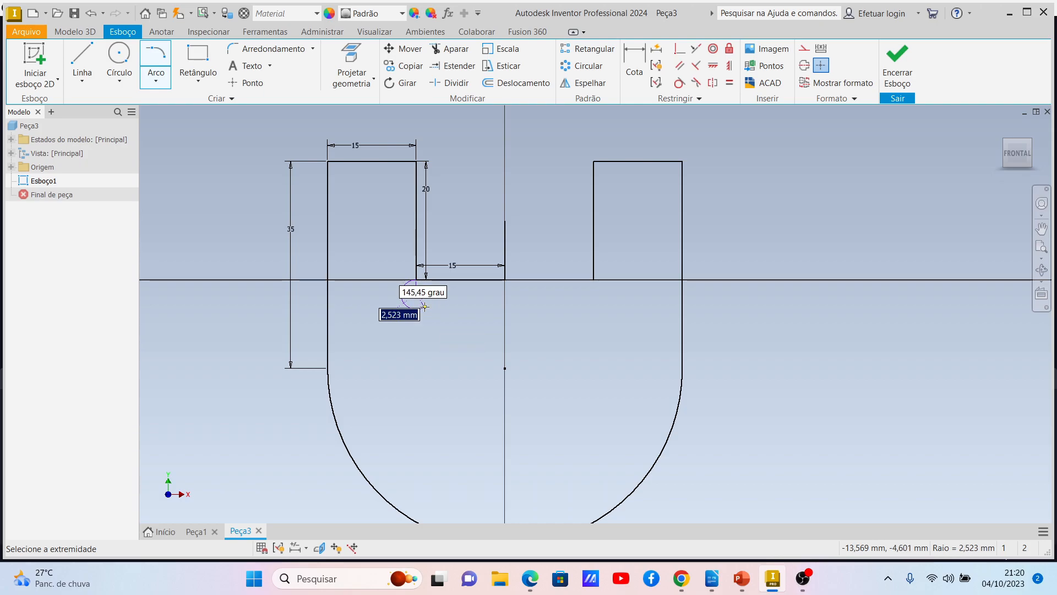
key("Escape")
key("Escape")
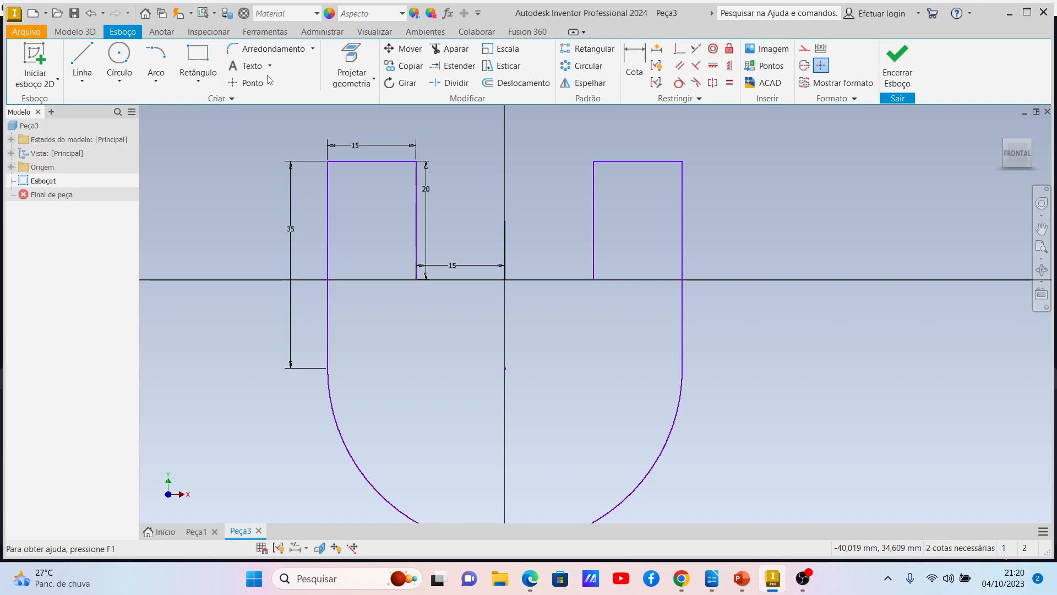
Join the lower ends of the two inner vertical lines with a tangent arc and finish the sketch.
left_click(157, 66)
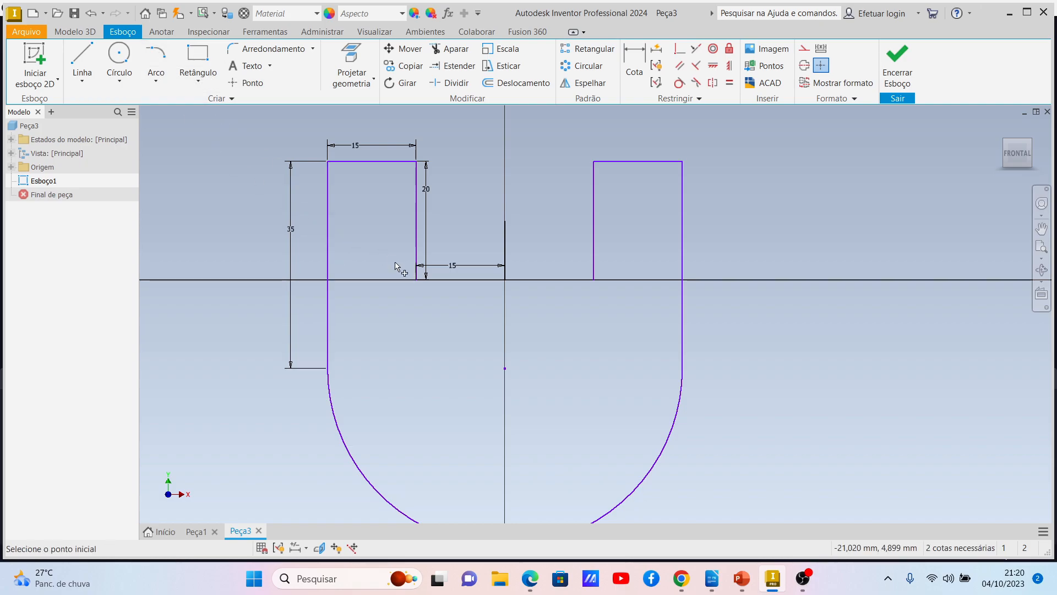
left_click(414, 280)
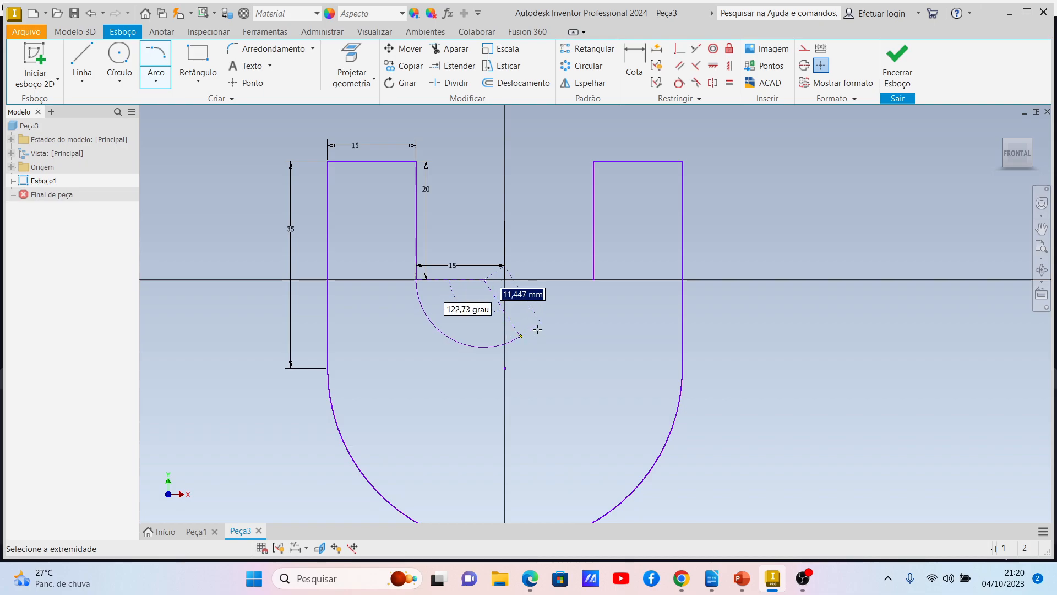
left_click(594, 282)
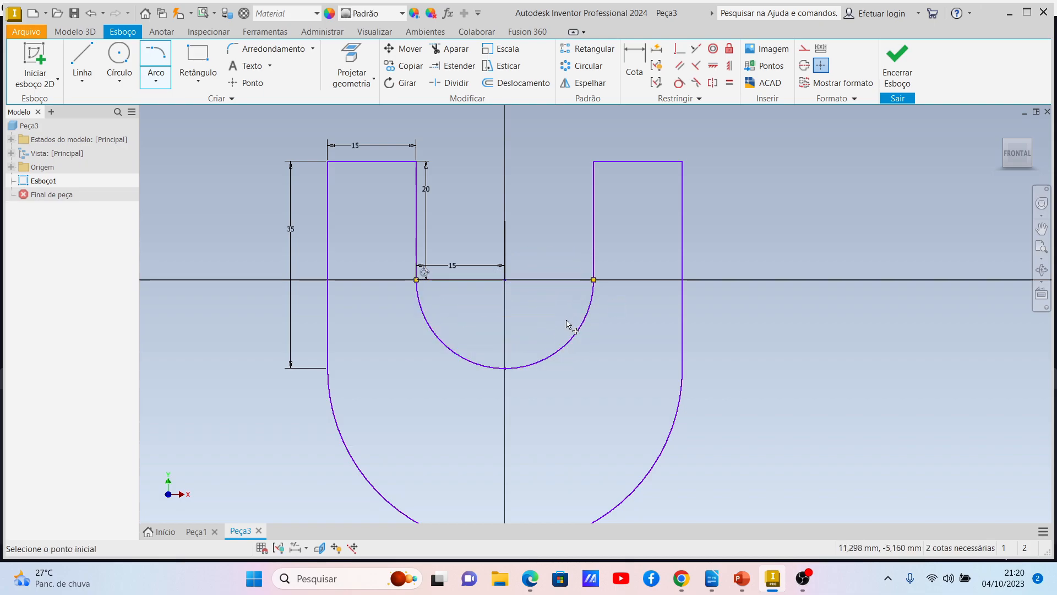
key("Escape")
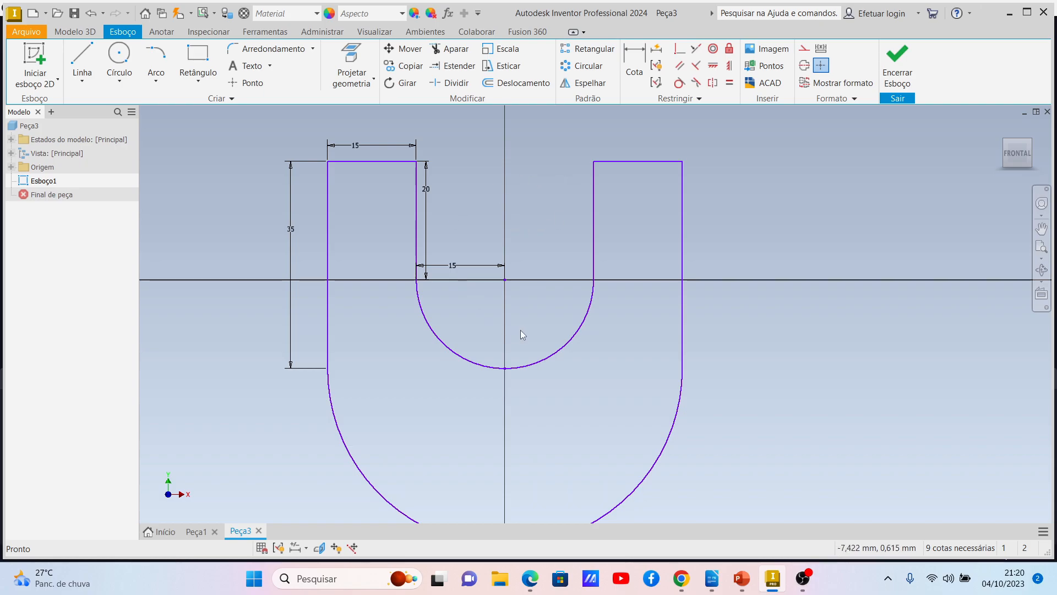
left_click(898, 64)
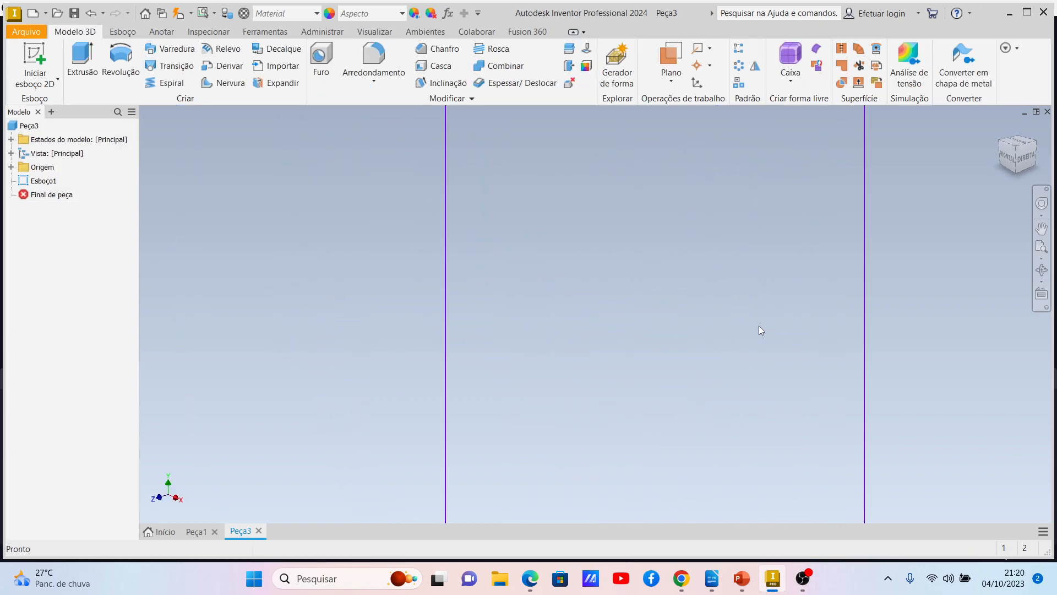
Extrude the U-shaped profile 80 mm symmetrically about the sketch plane.
scroll(739, 338, "down", 5)
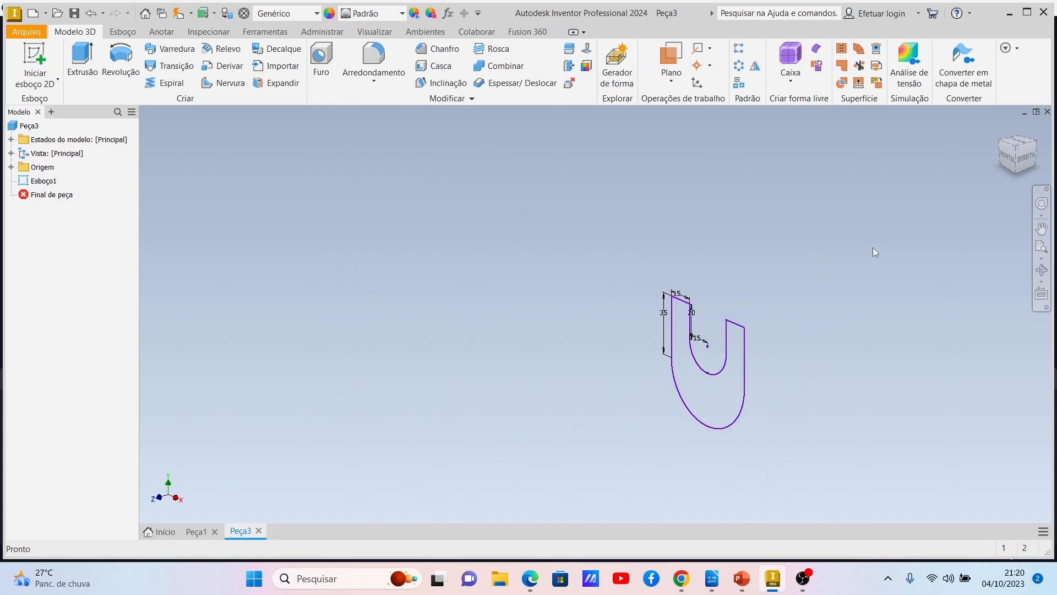
scroll(936, 255, "up", 2)
left_click(1042, 228)
left_click_drag(529, 426, 594, 251)
key("Escape")
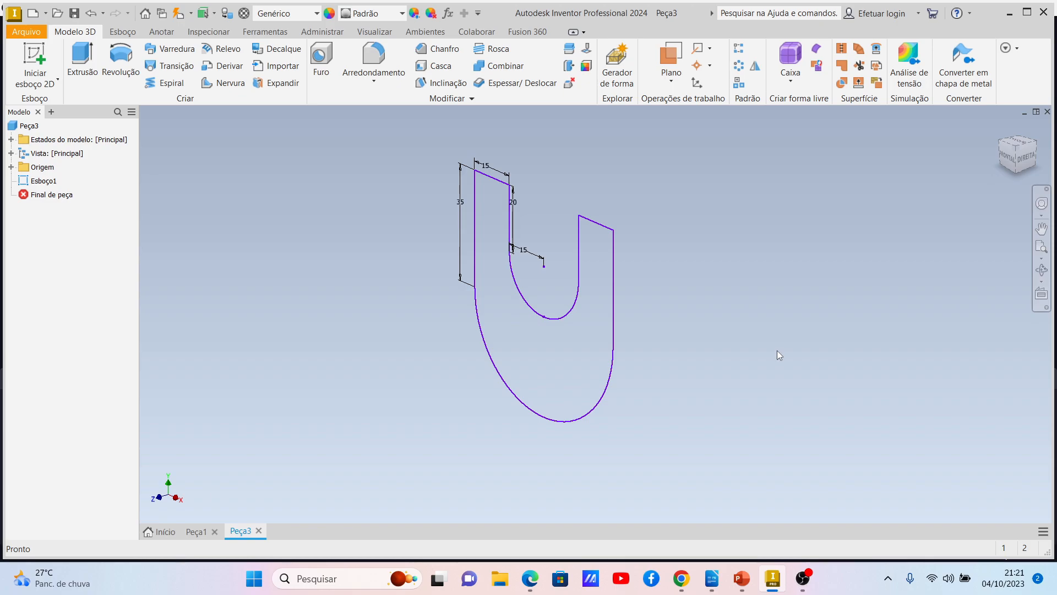
left_click(82, 61)
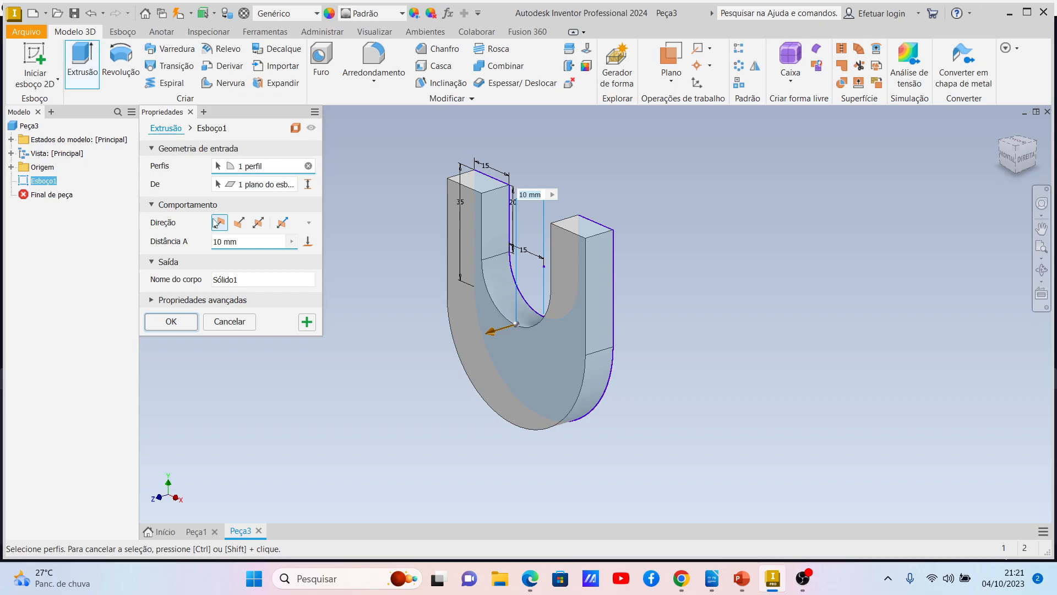
left_click(259, 224)
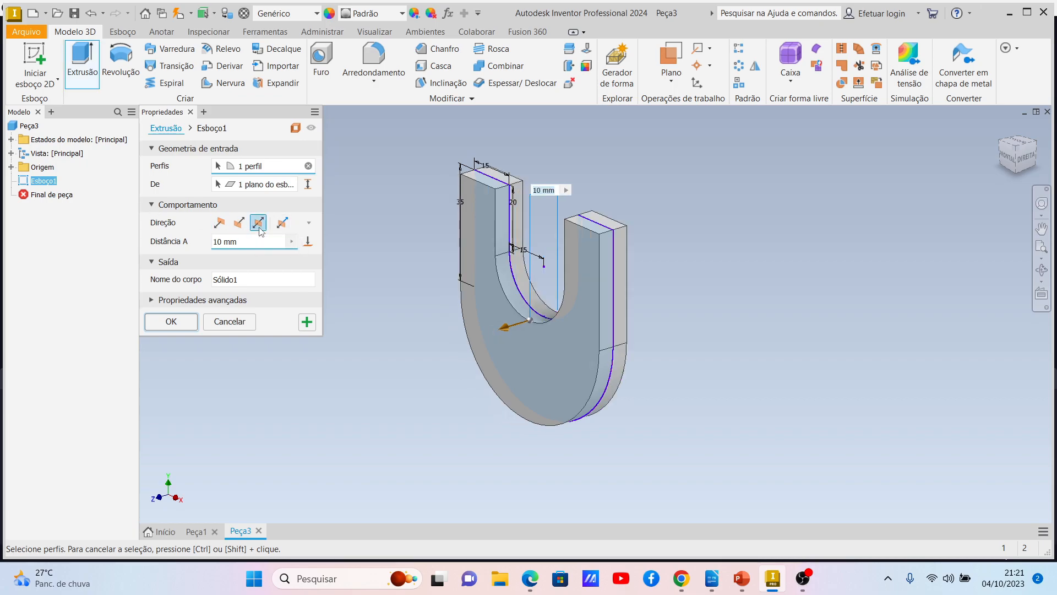
left_click_drag(240, 241, 217, 248)
type("00")
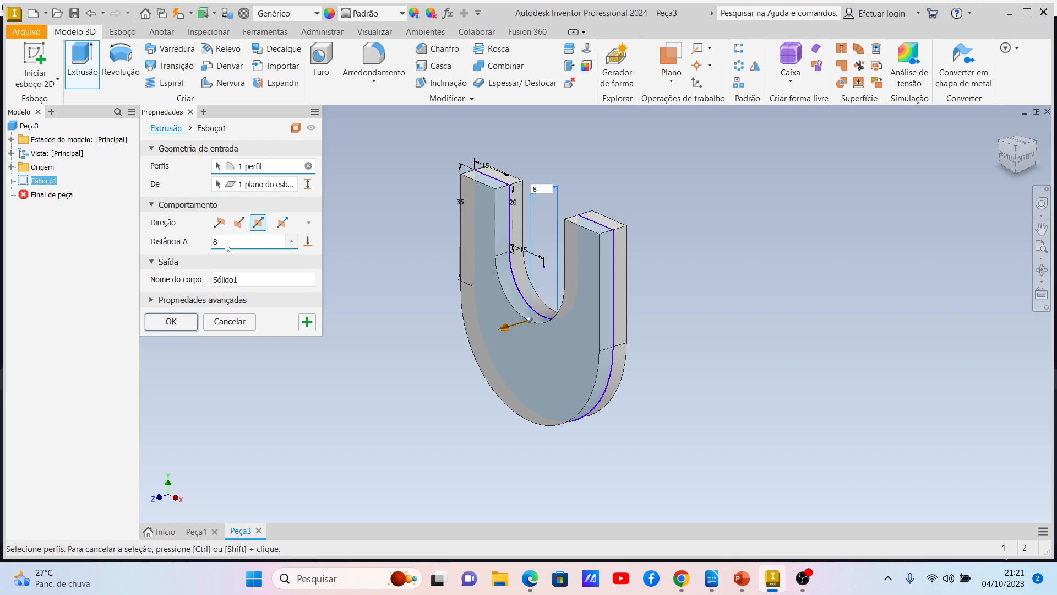
key("Return")
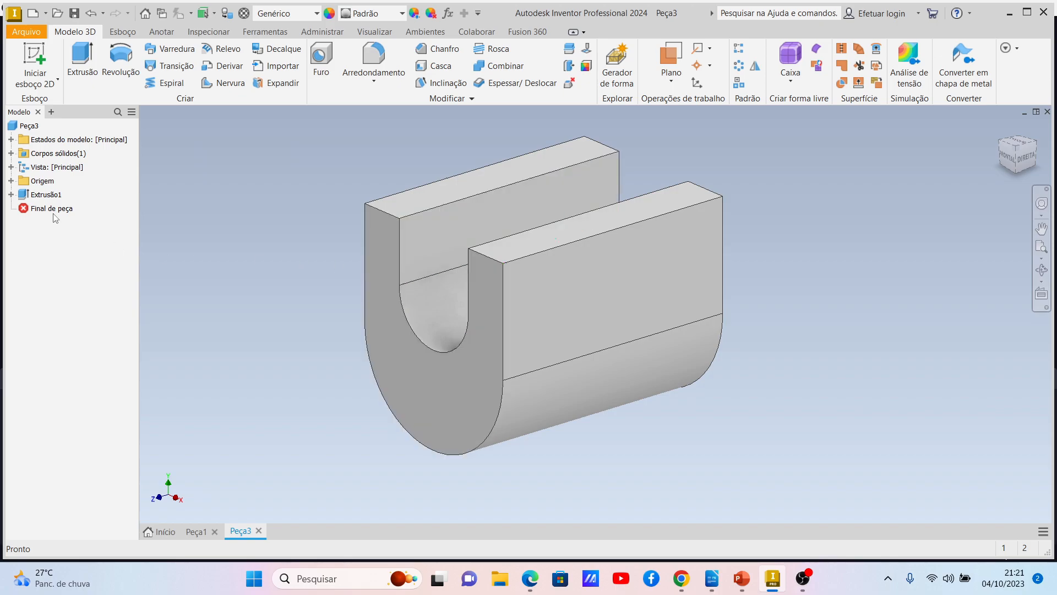
Review the extrusion's settings and look at the finished bracket in Peça1 before returning to Peça3.
left_click(53, 196)
right_click(52, 197)
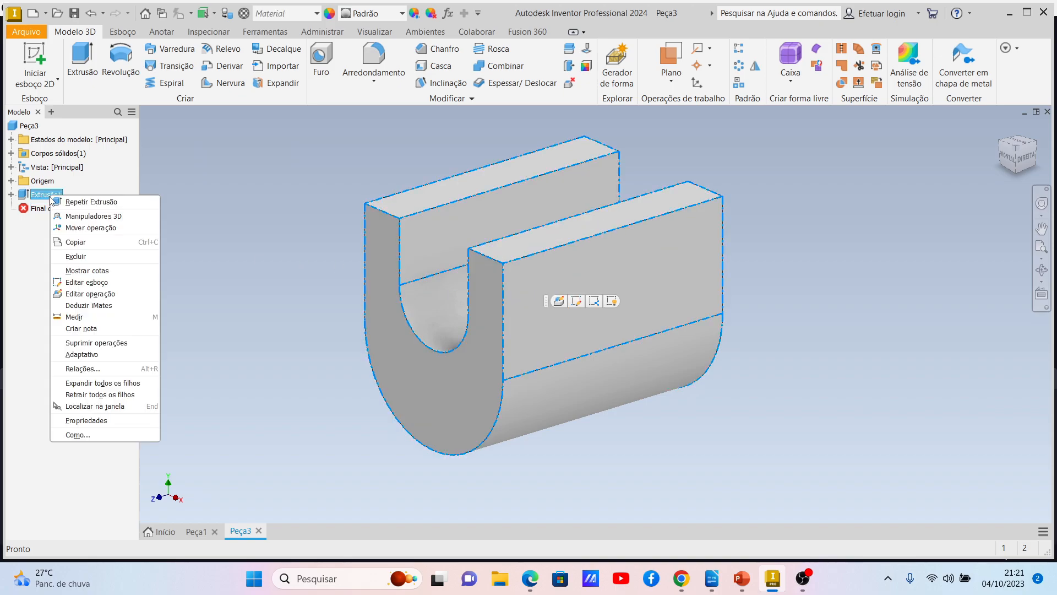
left_click(96, 293)
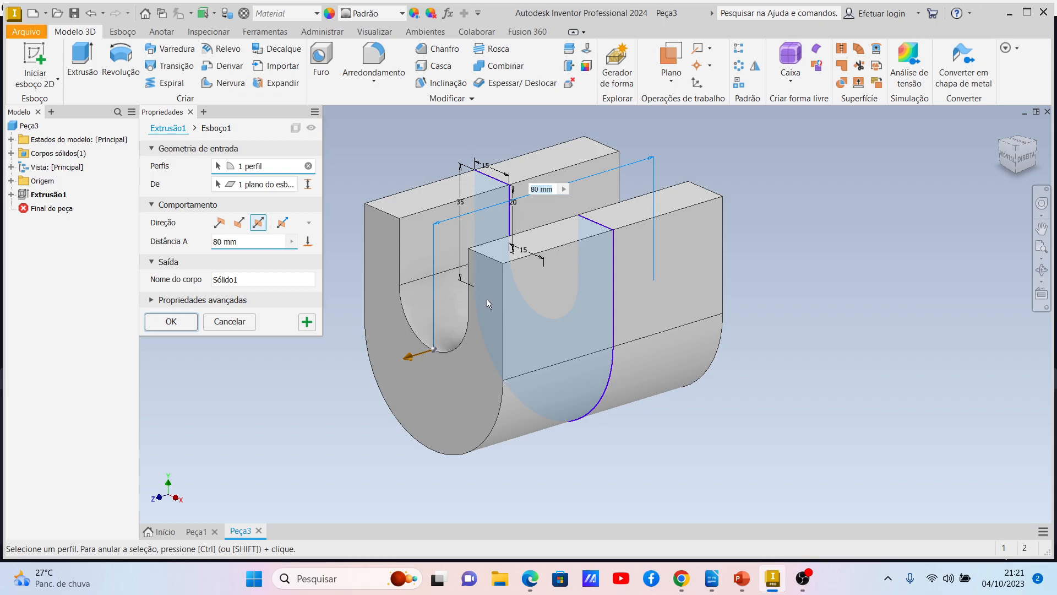
left_click(171, 321)
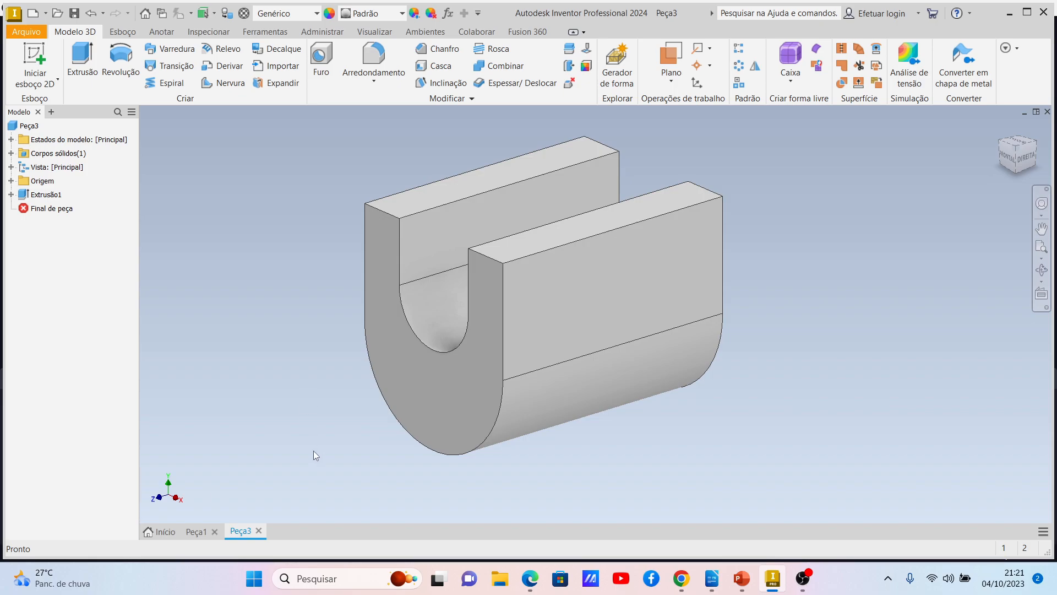
left_click(194, 532)
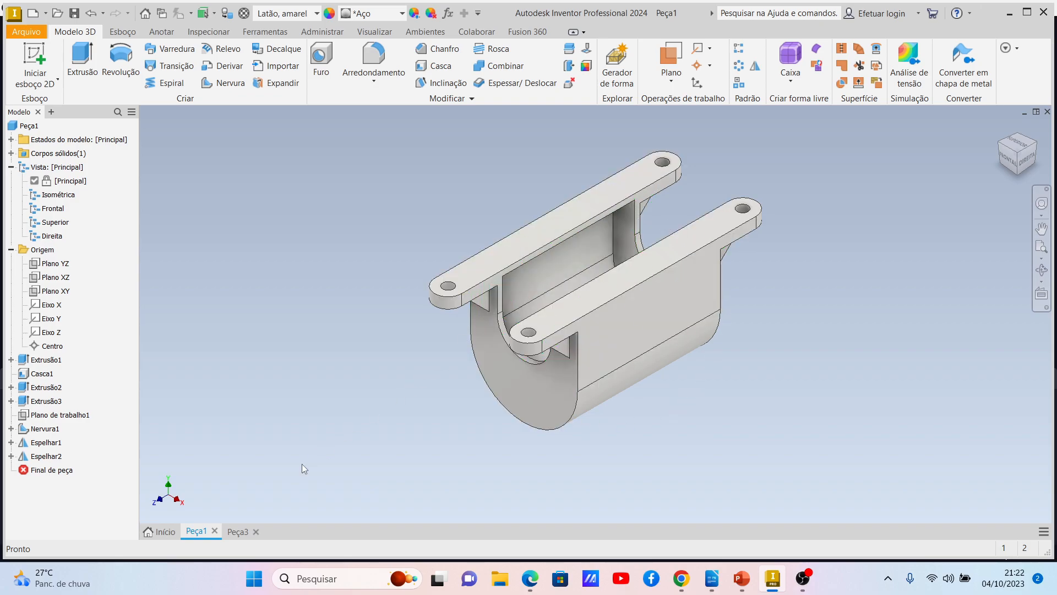
left_click(237, 532)
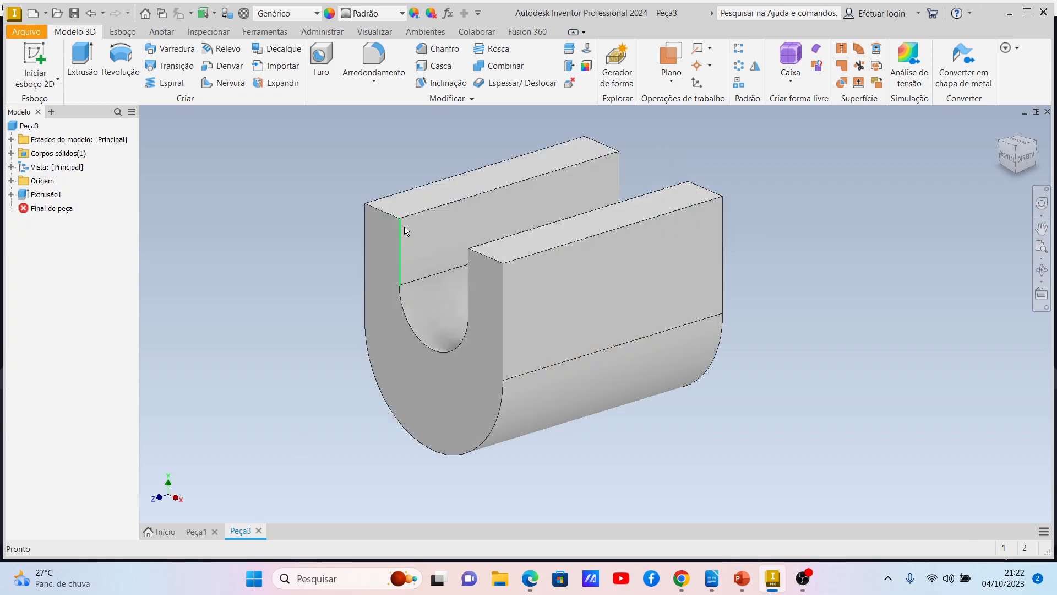
Shell the body with a 3 mm wall thickness, removing the chained faces of the inner U channel.
left_click(1015, 149)
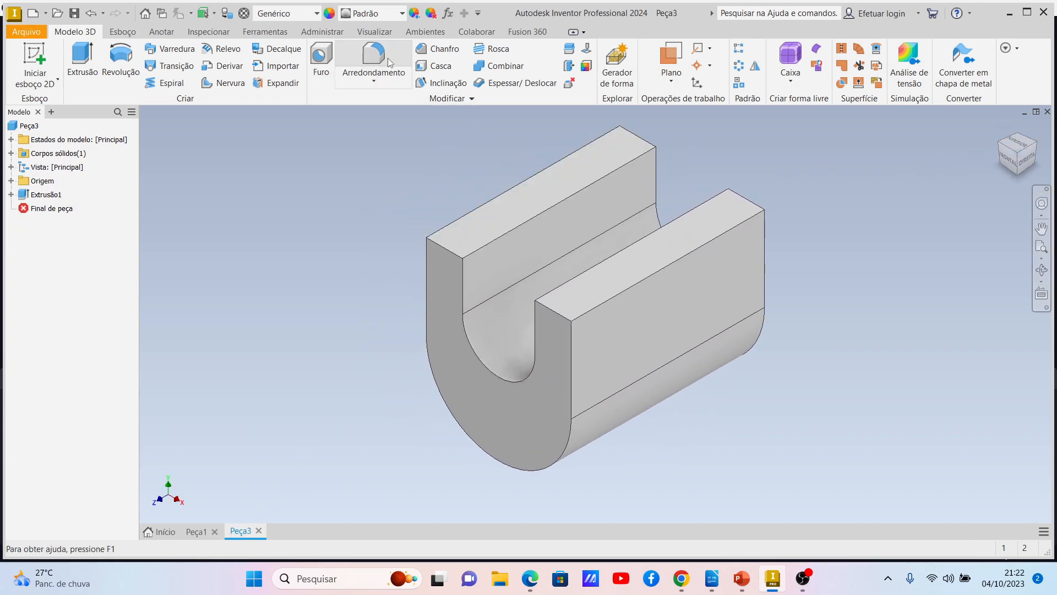
left_click(445, 74)
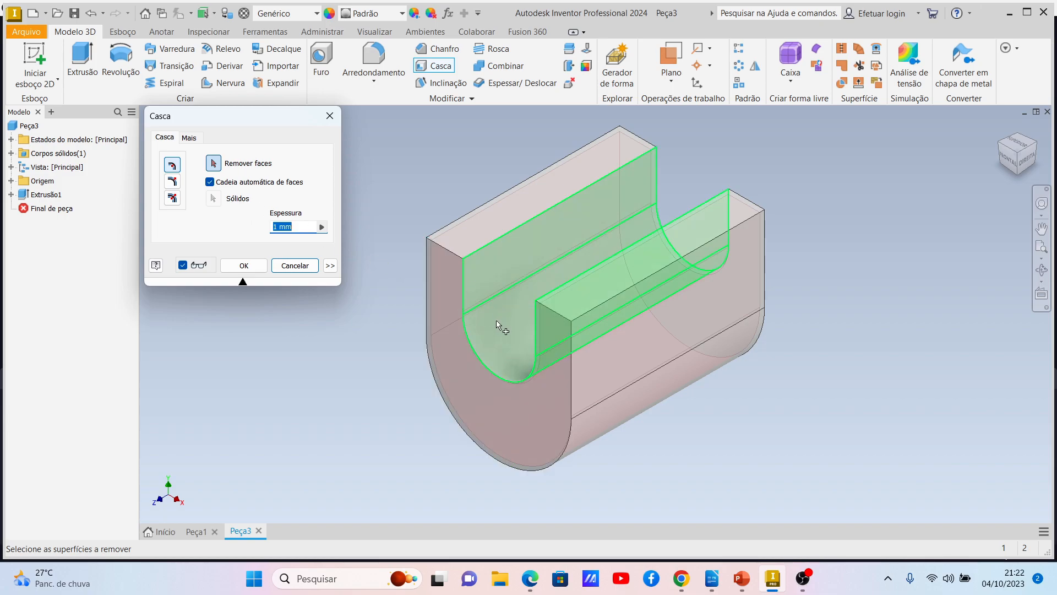
left_click(209, 182)
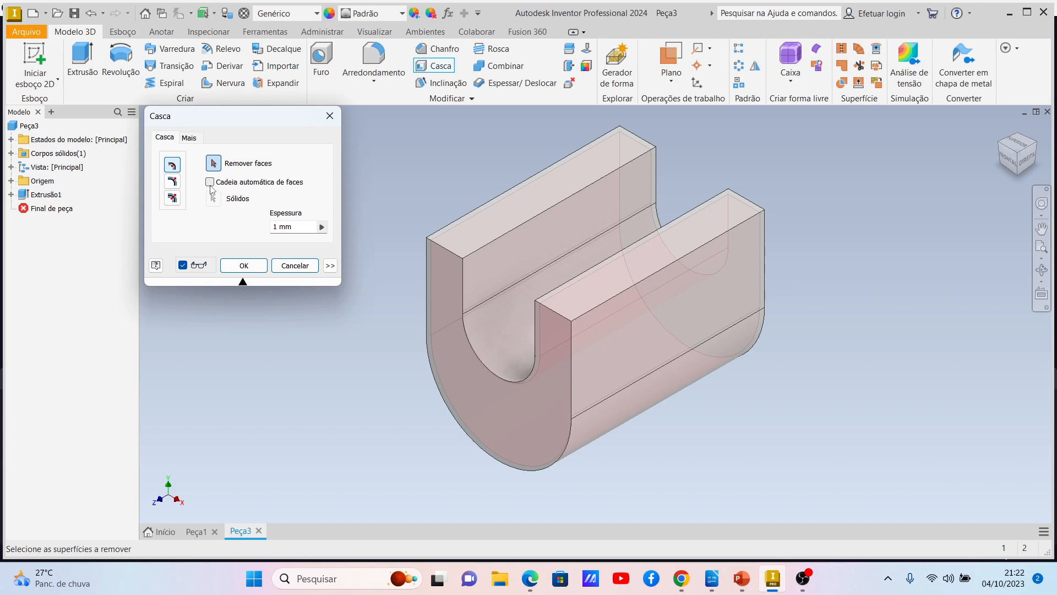
left_click(292, 227)
type("3")
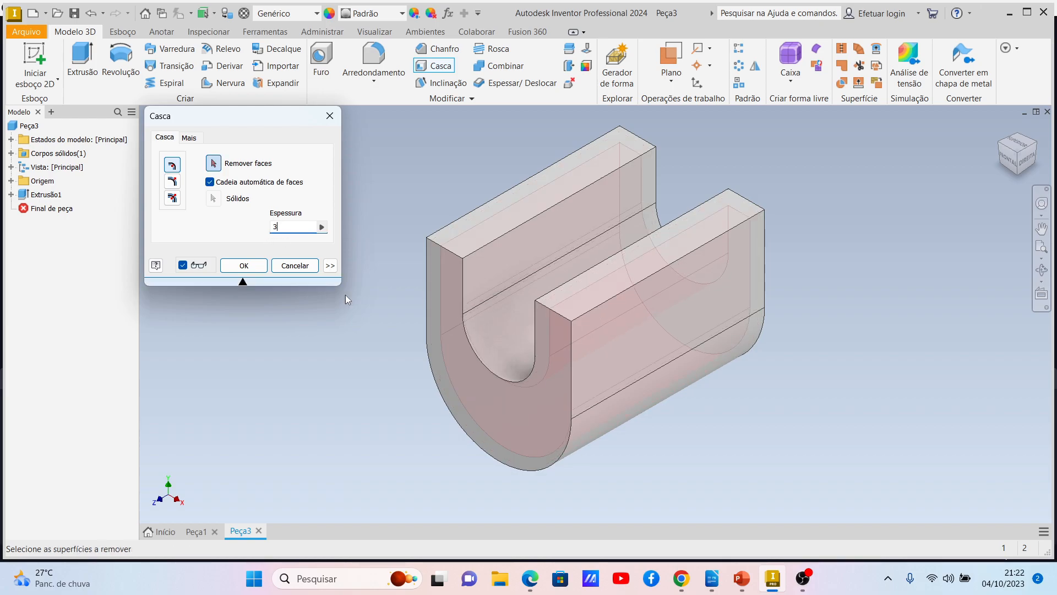
left_click(504, 269)
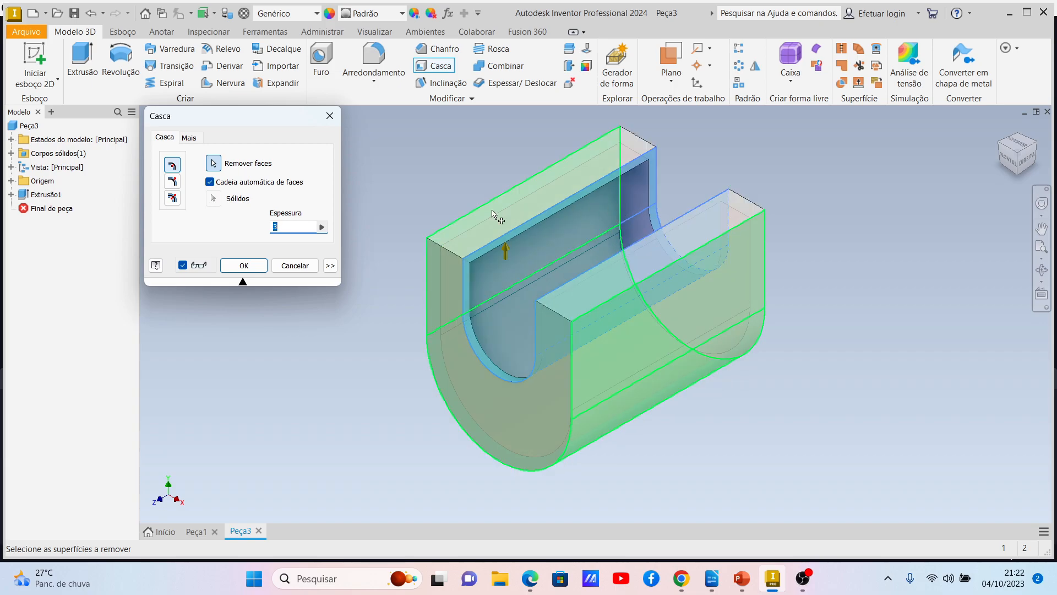
left_click(244, 266)
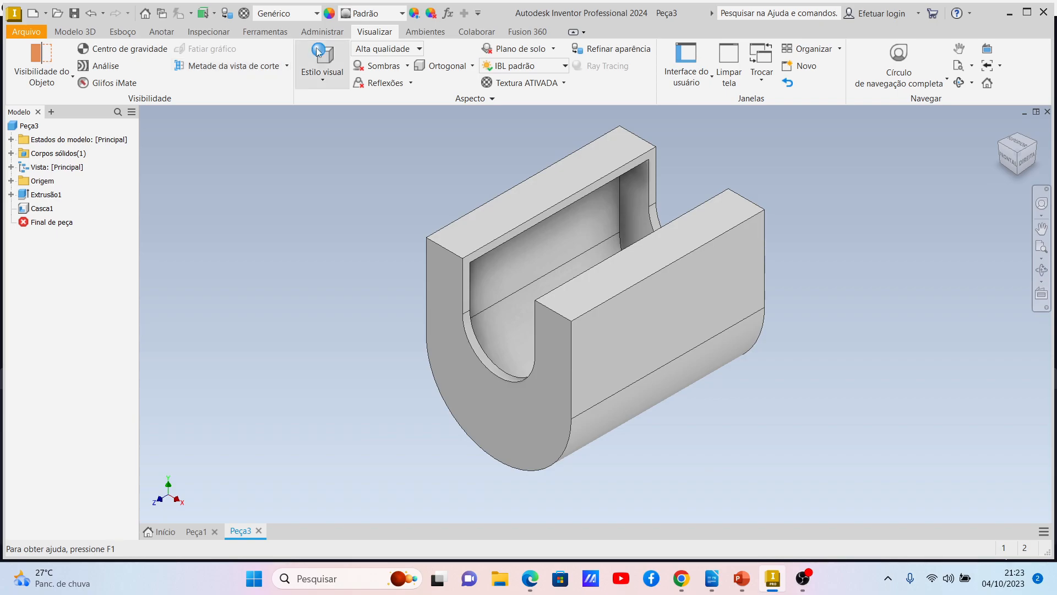
Inspect the hollow interior with a temporary half section view offset 36.25 mm from the inner end wall.
left_click(259, 67)
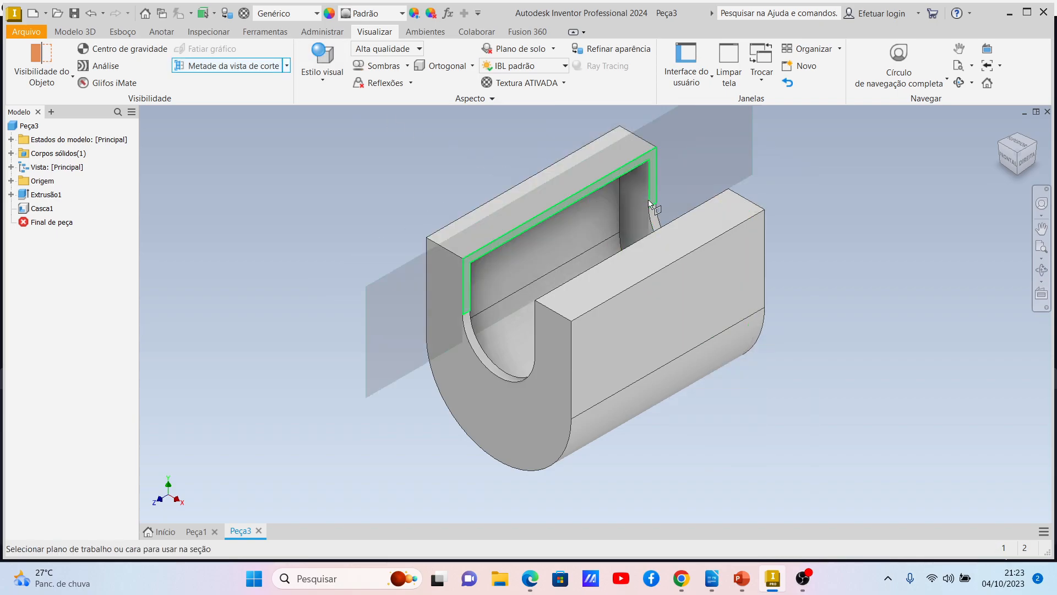
left_click(637, 203)
left_click_drag(662, 281, 734, 268)
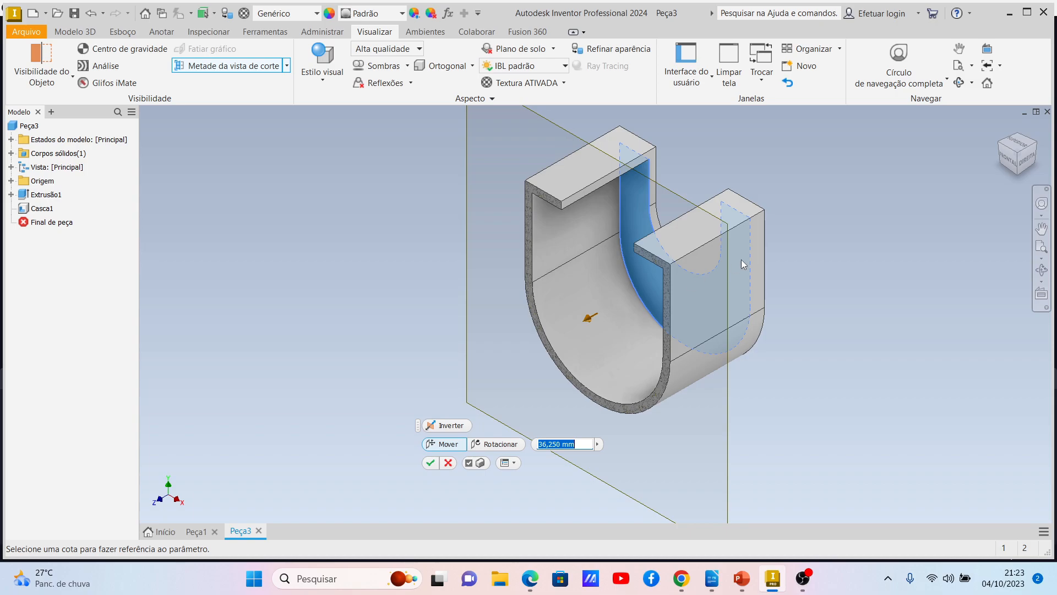
key("Escape")
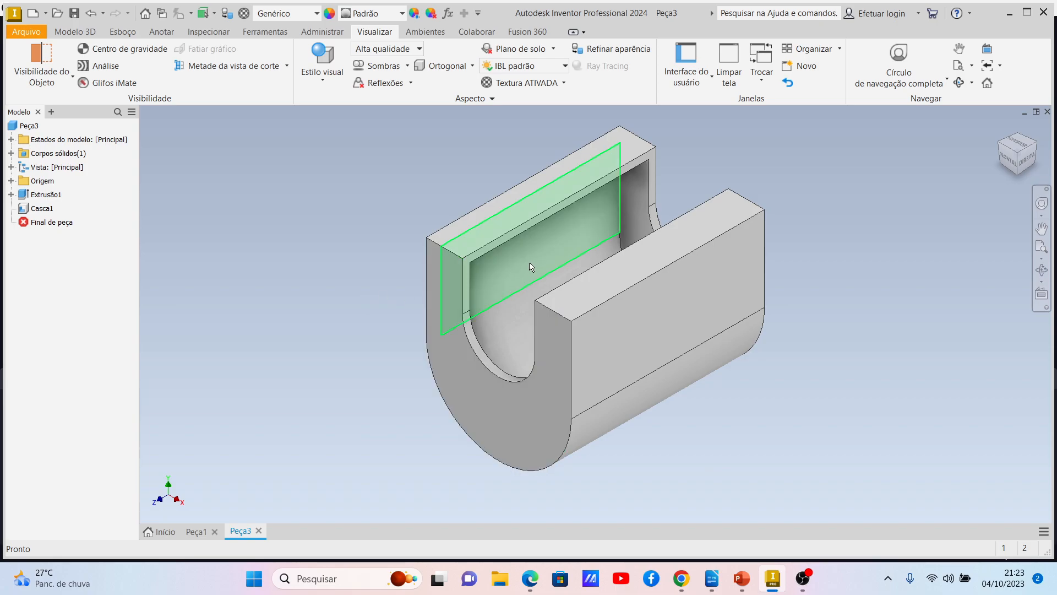
Examine the mounting tabs and end face of the finished bracket in Peça1, and return to Peça3.
mouse_move(549, 284)
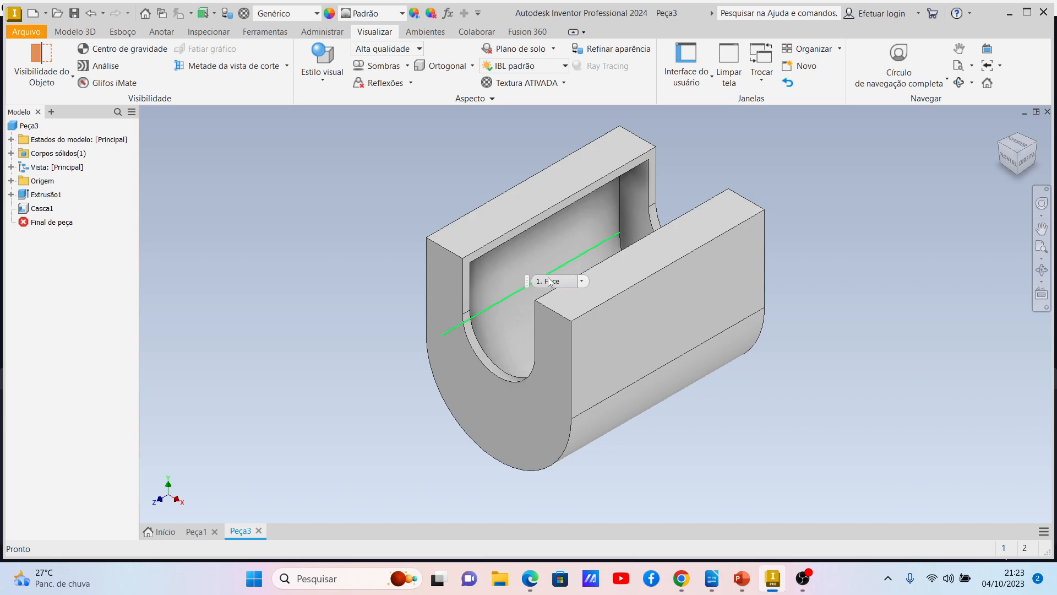
left_click(195, 530)
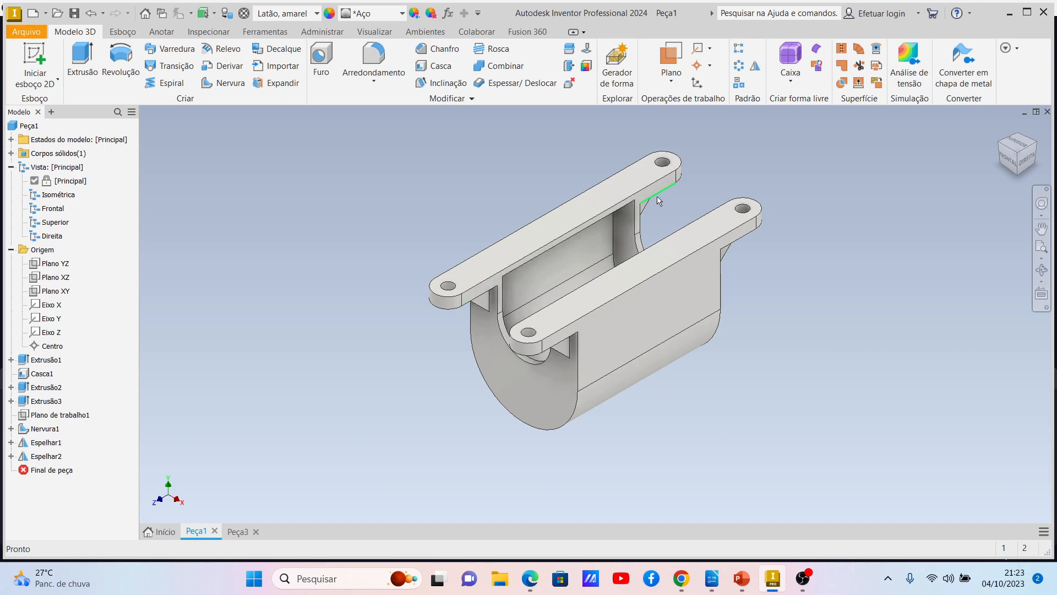
mouse_move(676, 217)
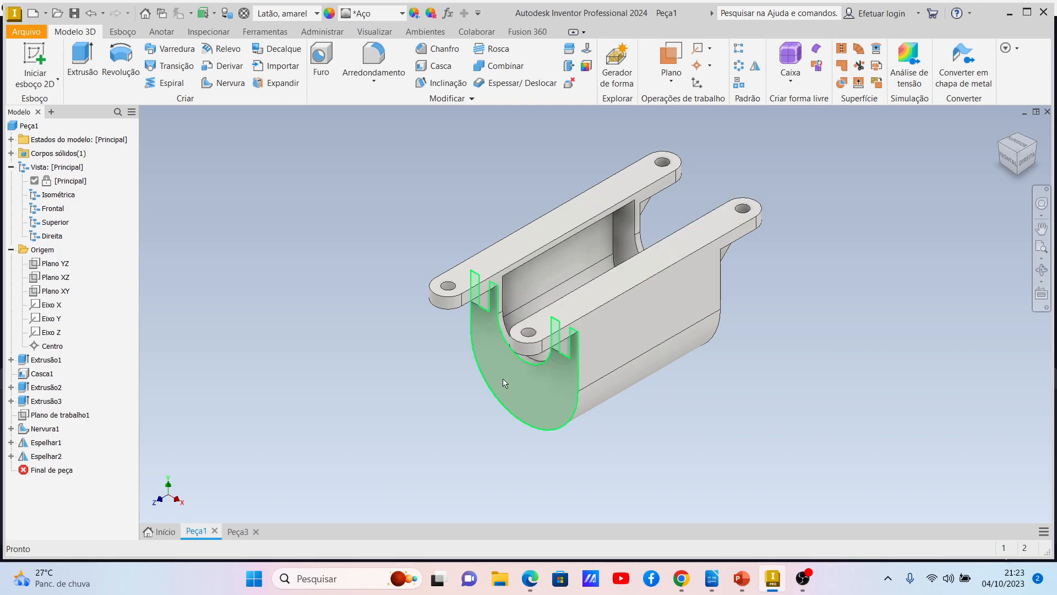
left_click(237, 531)
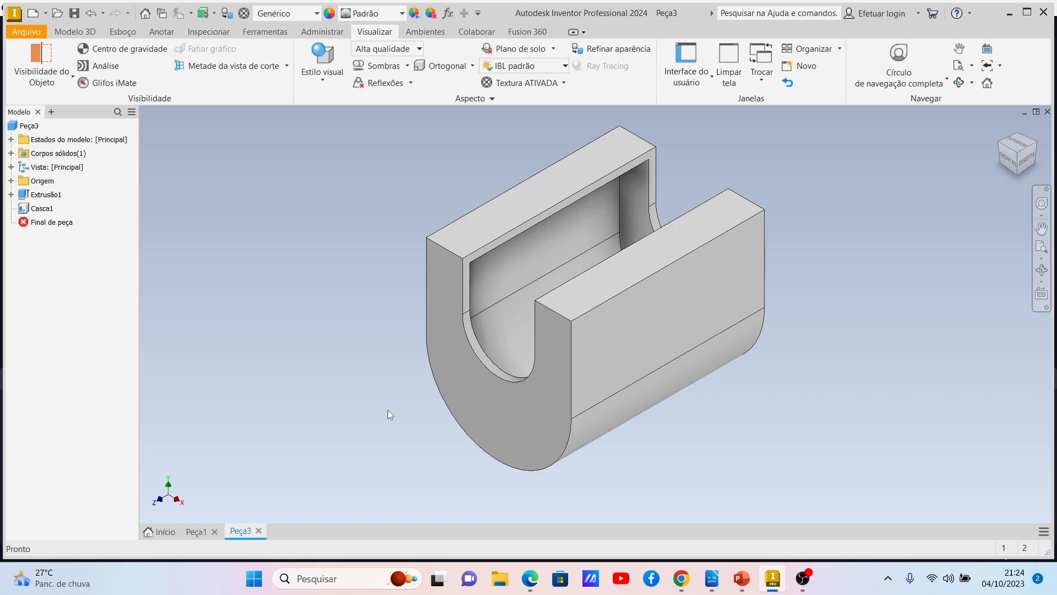
Review the YZ, XZ and XY origin planes against the finished bracket in Peça1, and return to Peça3.
left_click(195, 531)
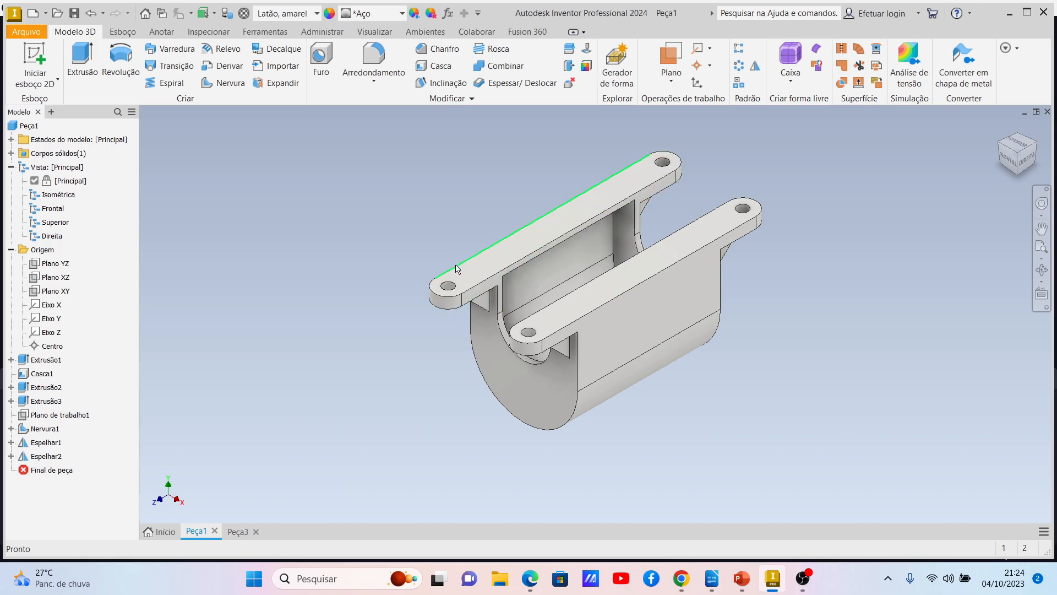
left_click(502, 268)
left_click(57, 265)
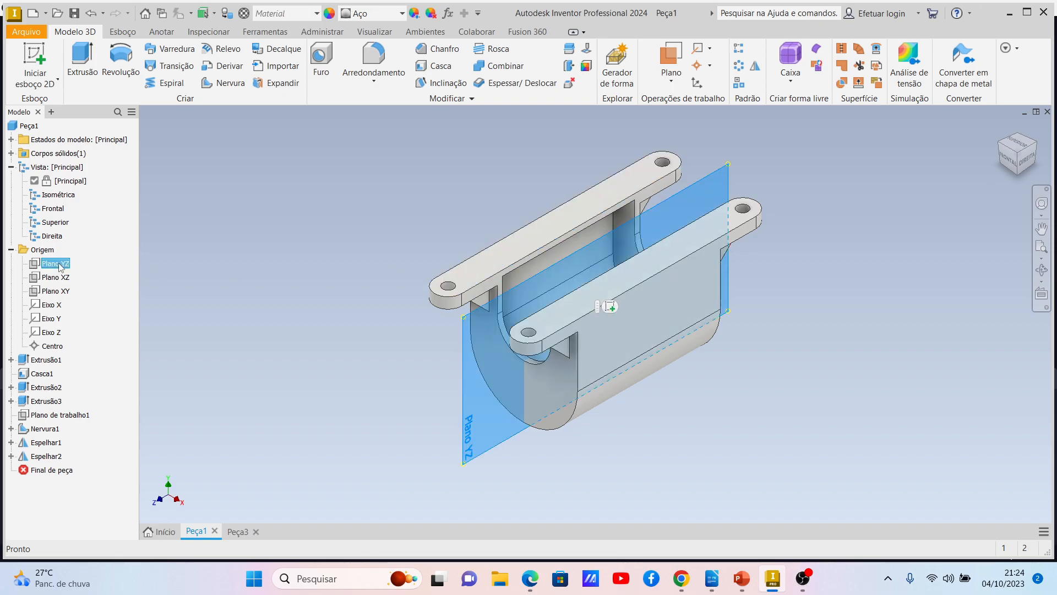
left_click(62, 278)
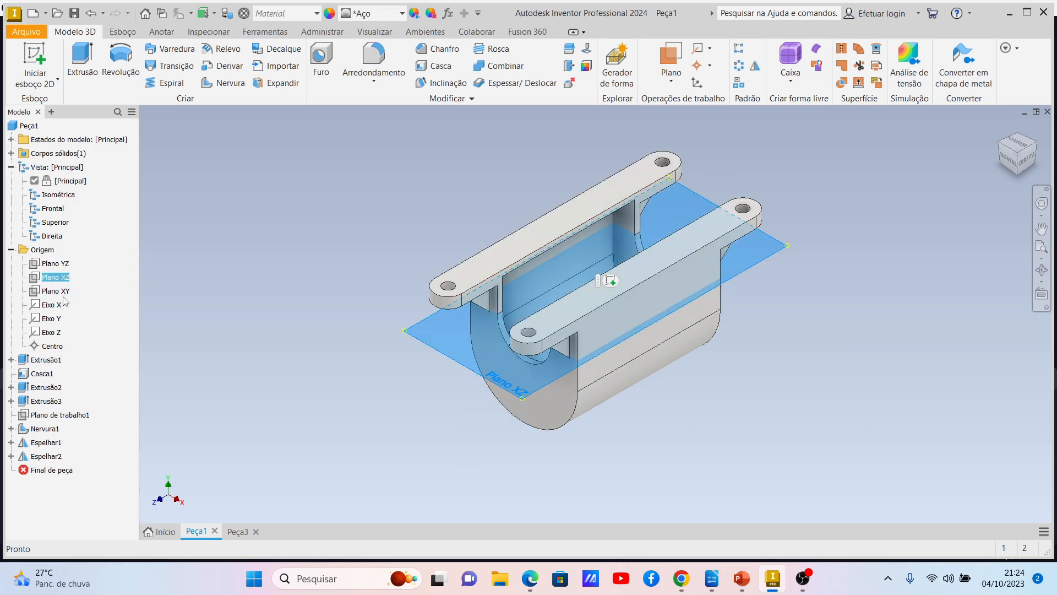
left_click(64, 291)
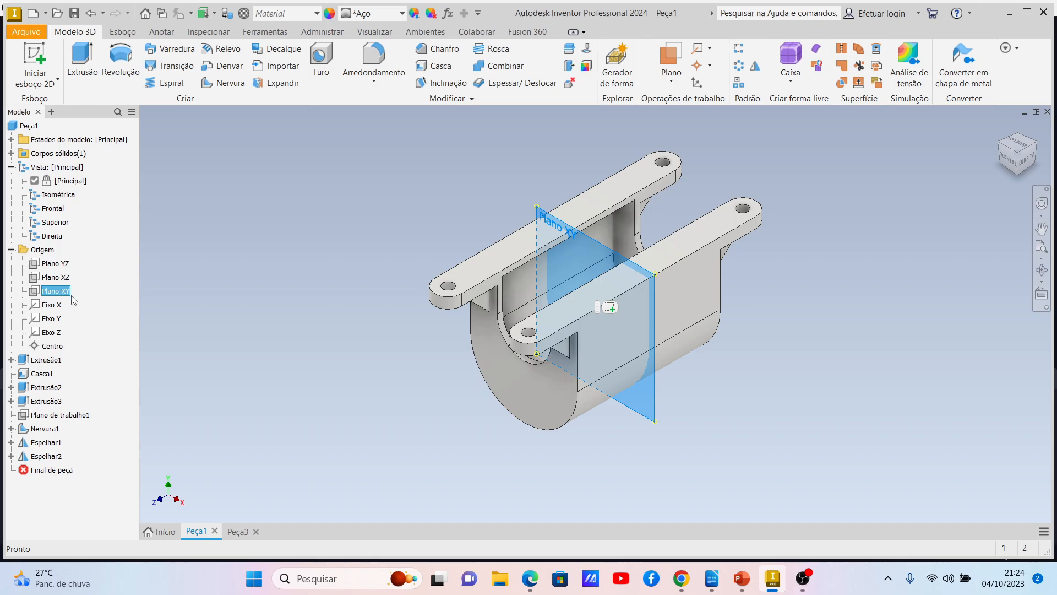
left_click(238, 531)
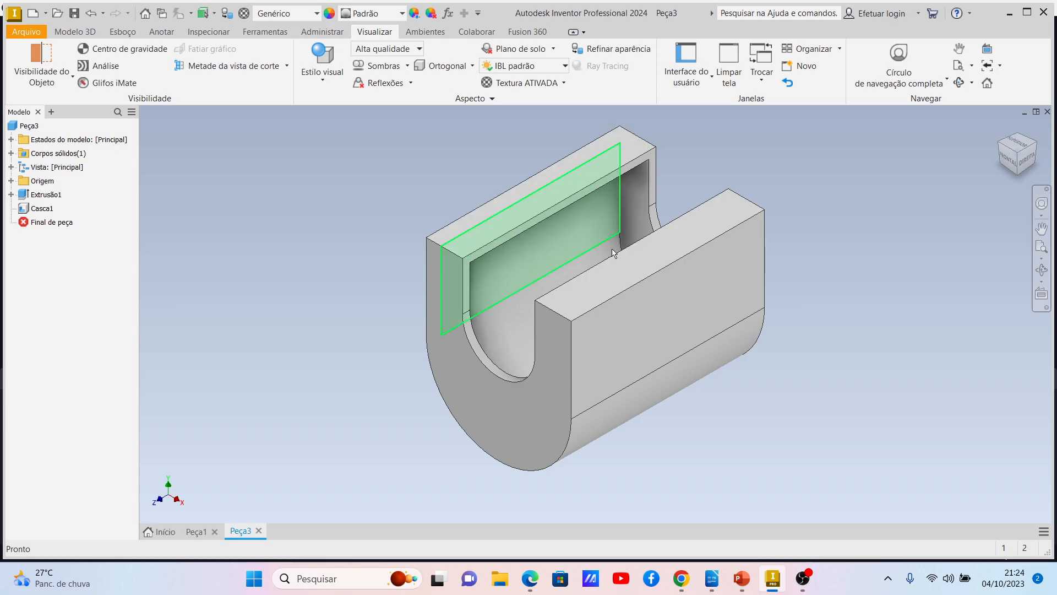
Start a 2D sketch on the top face of the U body's left-hand wall.
left_click(461, 239)
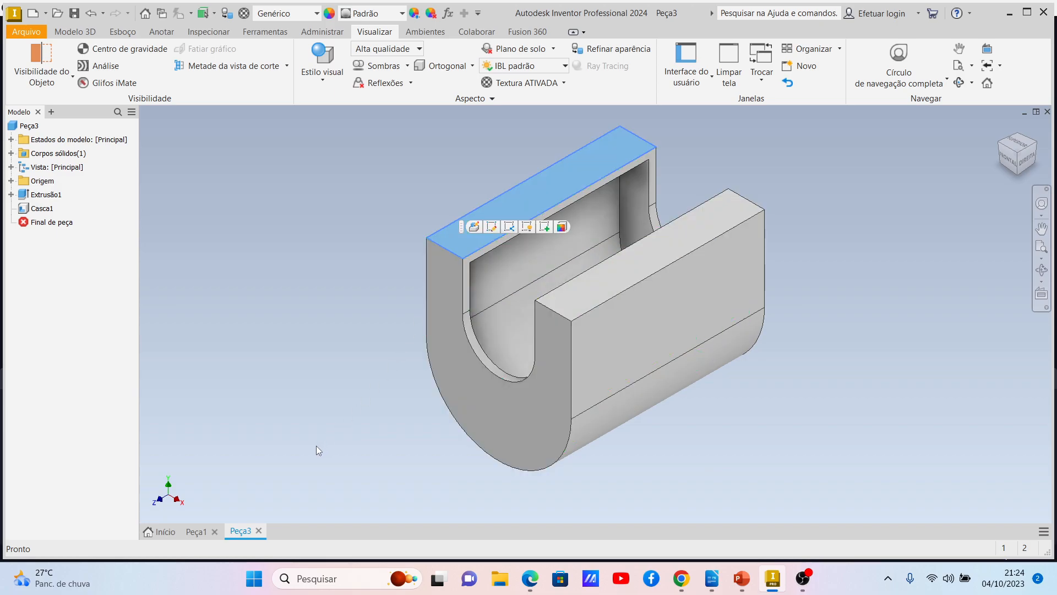
left_click(122, 32)
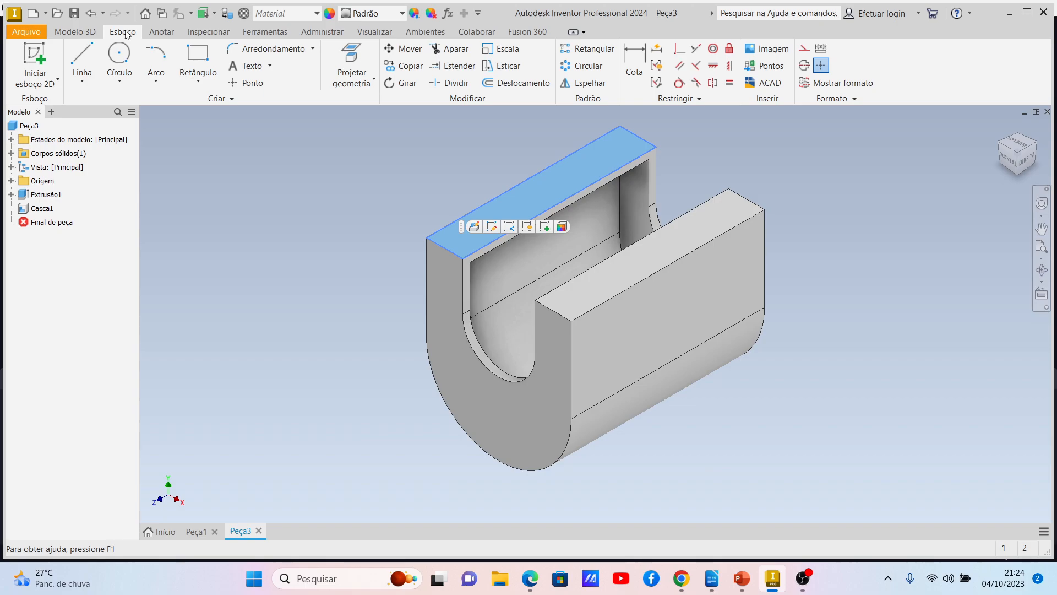
left_click(34, 61)
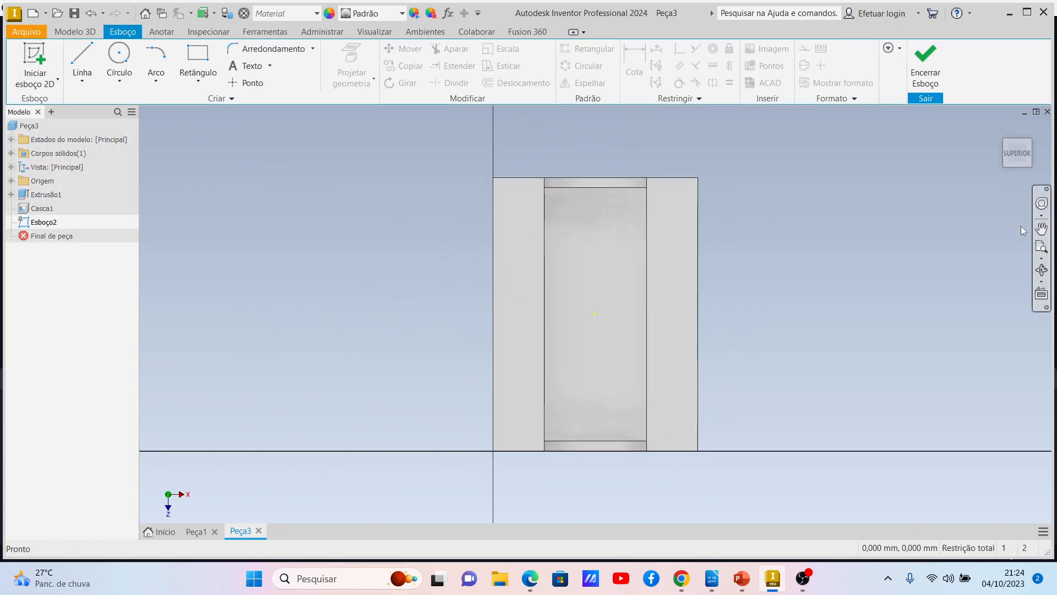
Draw a line outward from the wall's outer end corner, in line with its long edge, and dimension it to 20 mm.
left_click(1042, 228)
left_click_drag(661, 271, 632, 175)
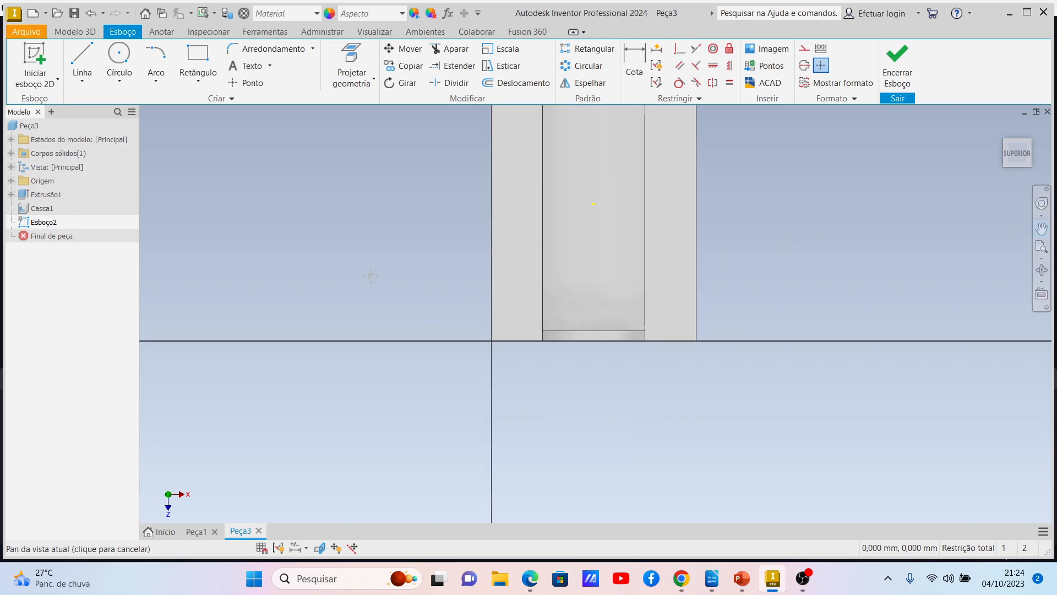
left_click(82, 57)
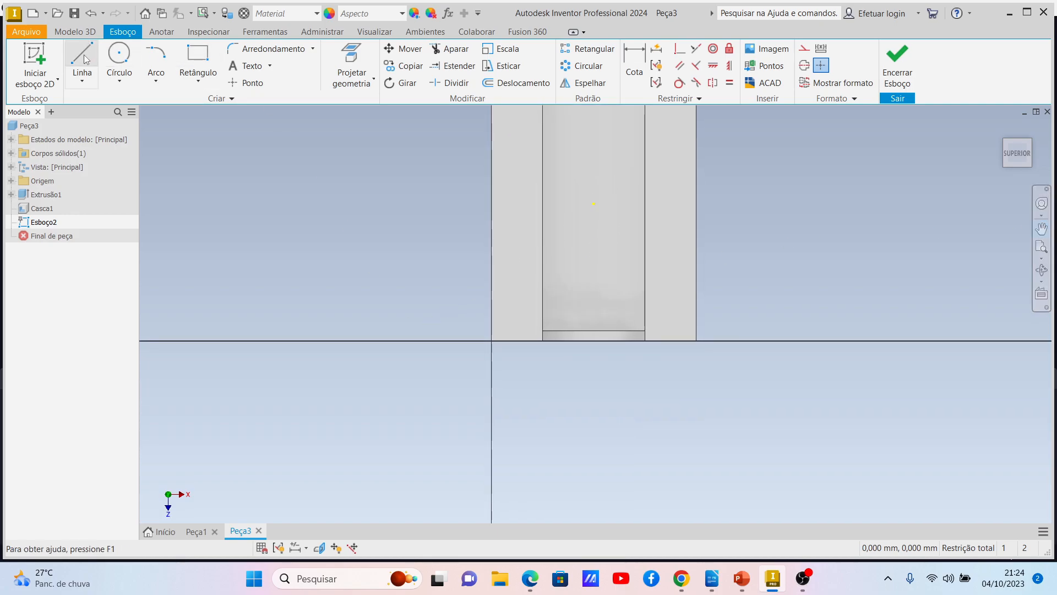
left_click(492, 341)
left_click(489, 389)
key("Escape")
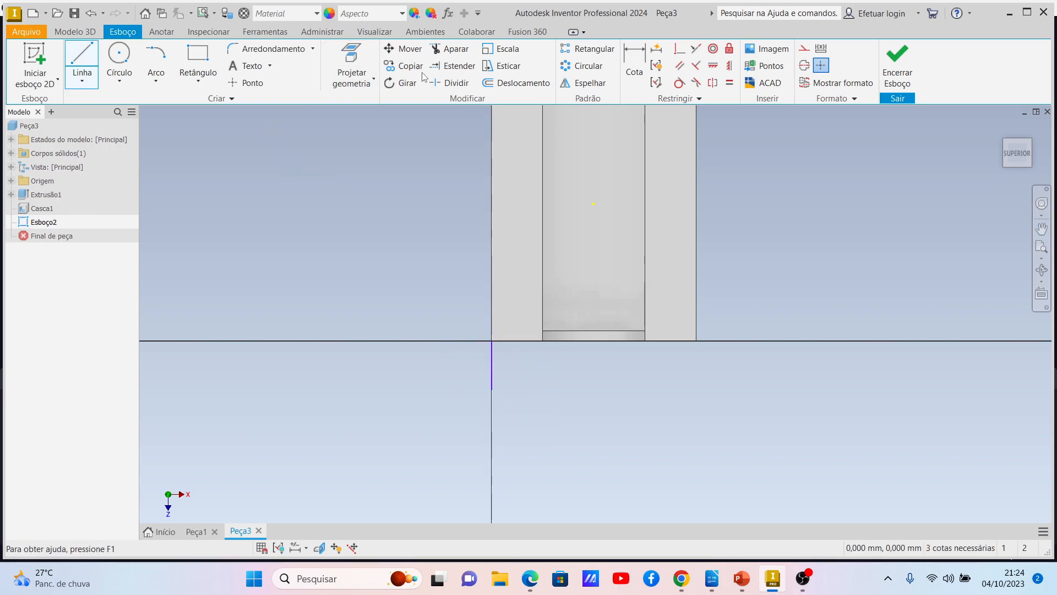
left_click(633, 64)
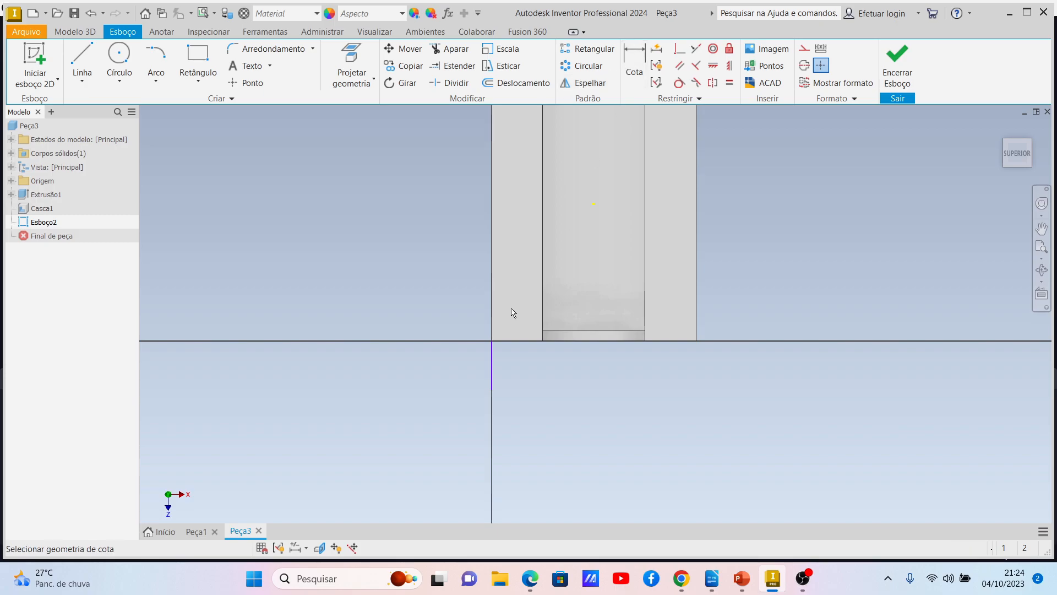
left_click(489, 365)
left_click(484, 367)
type("20")
key("Return")
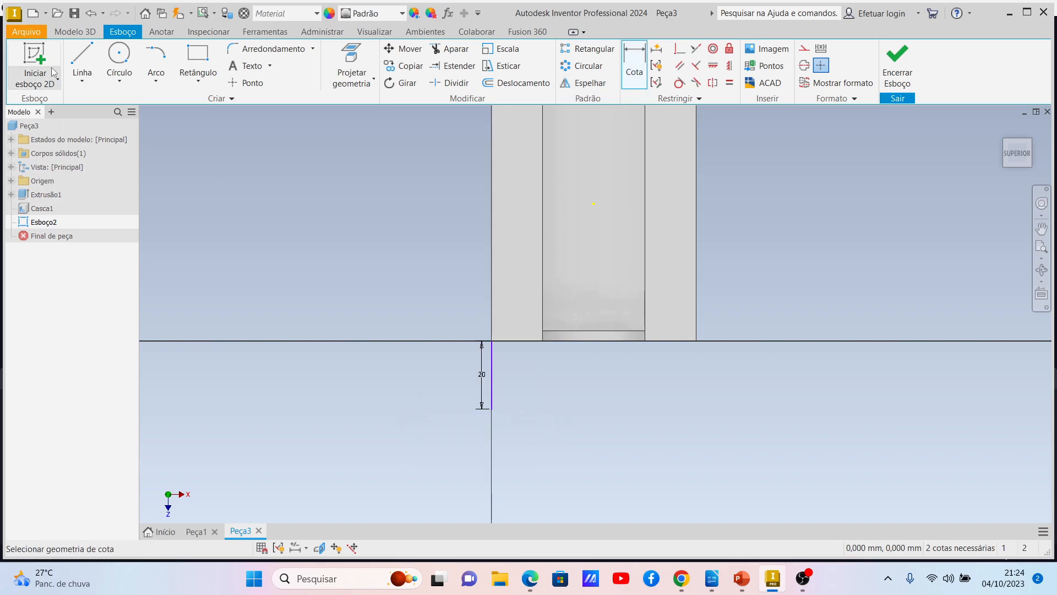
Draw a parallel line outward from the wall's inner end corner and dimension it to 20 mm.
left_click(81, 58)
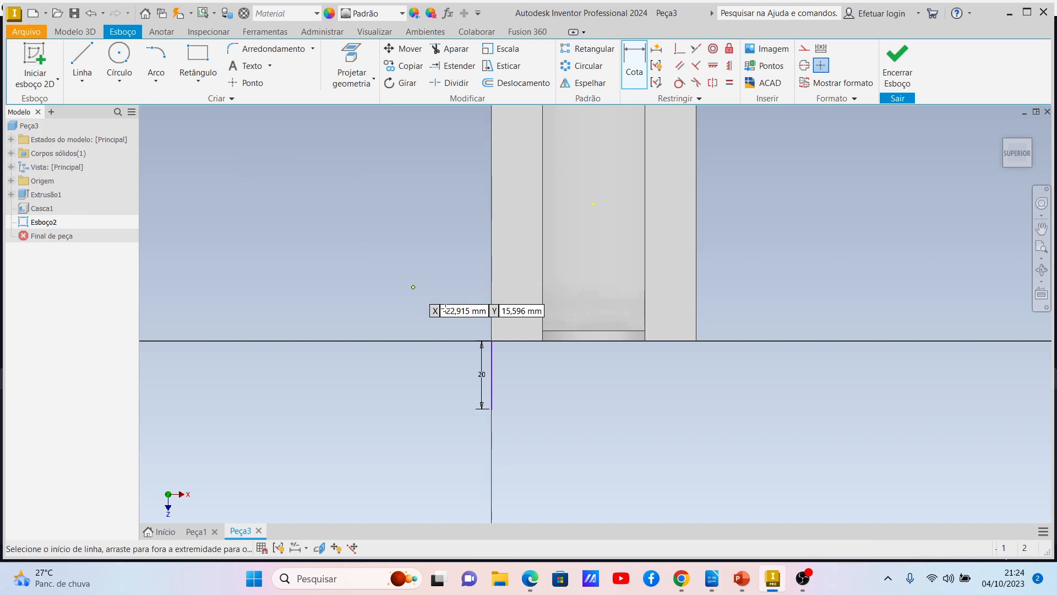
left_click(543, 340)
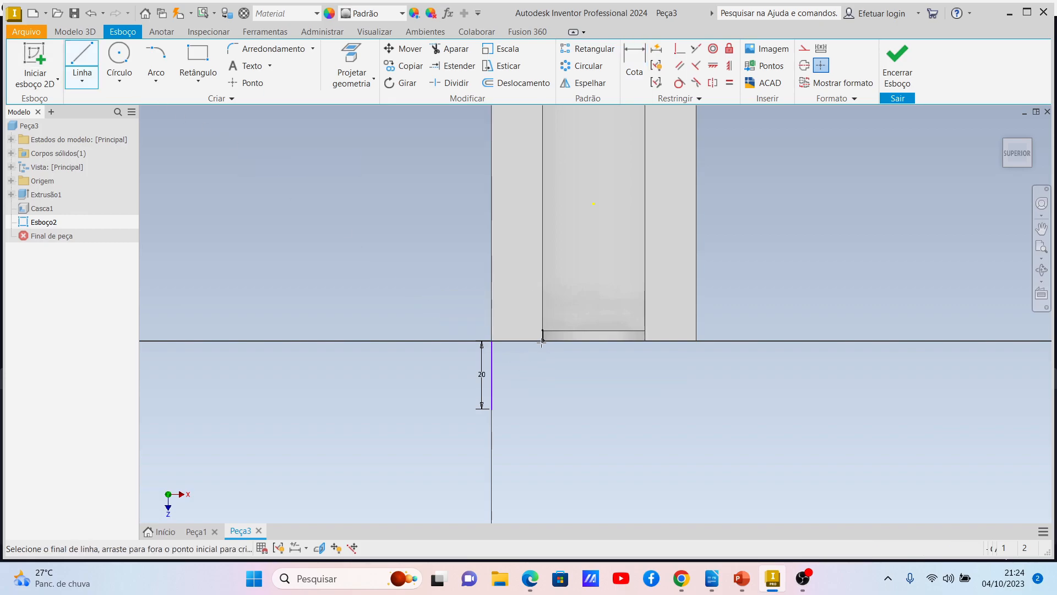
left_click(543, 408)
key("Escape")
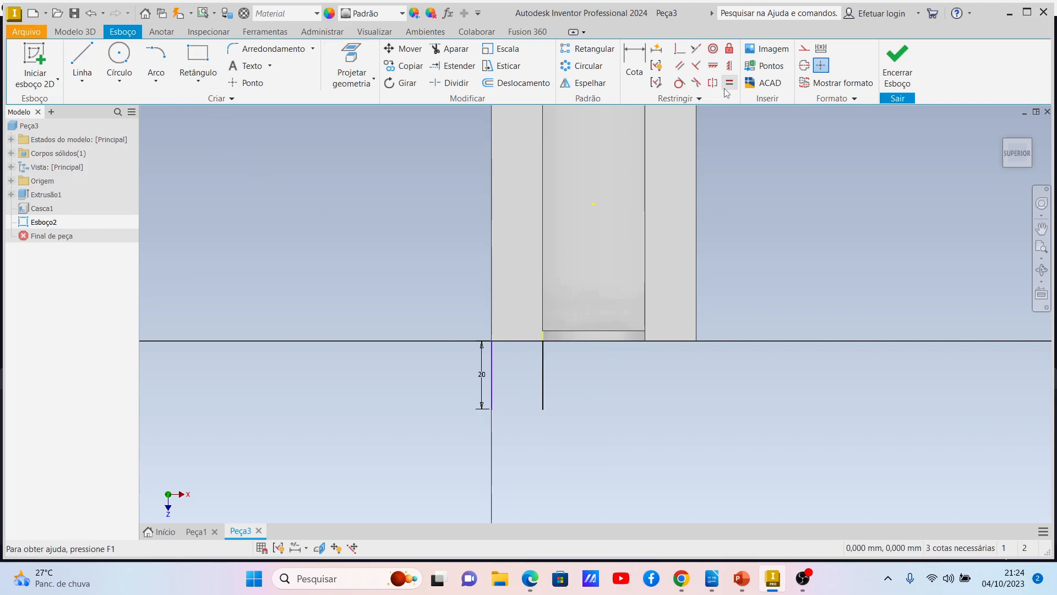
left_click(634, 60)
left_click(544, 385)
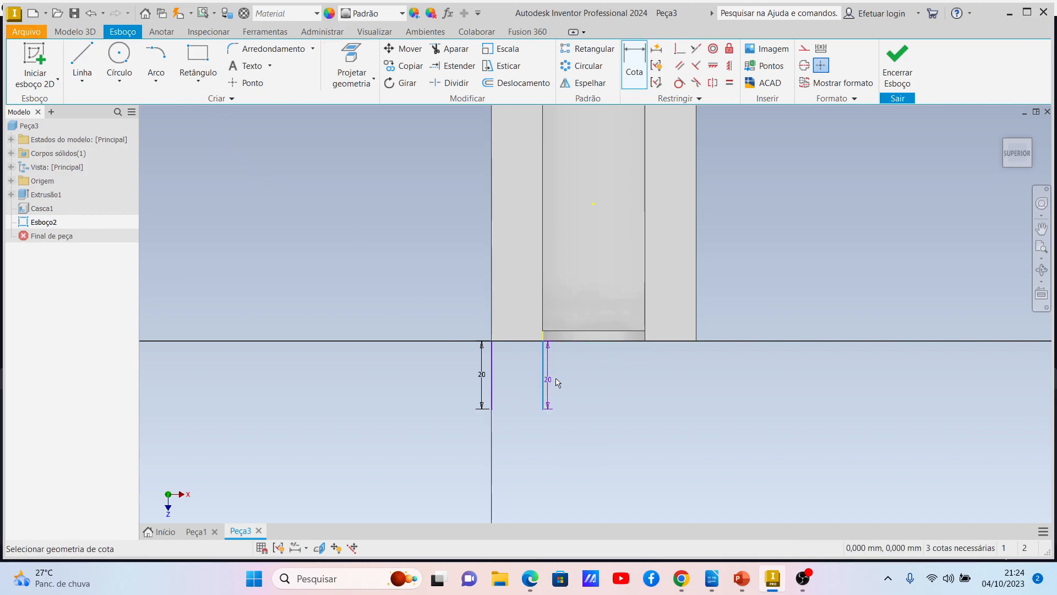
left_click(567, 379)
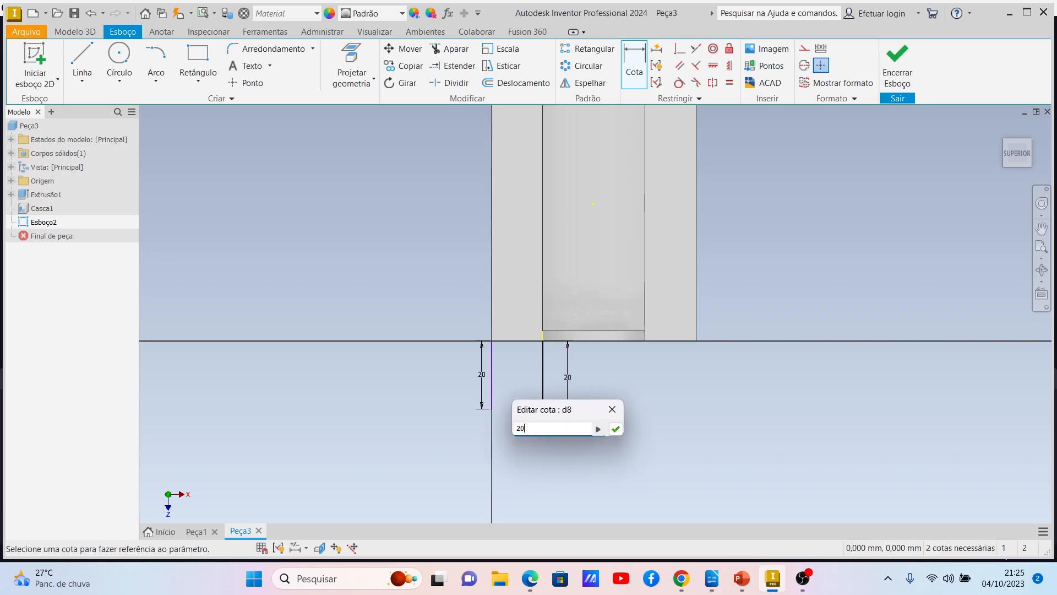
key("Return")
Close the tab outline with a line along the wall's end edge and a semicircular arc joining the outer line ends, and finish the sketch.
left_click(82, 60)
left_click(492, 342)
key("Escape")
left_click(156, 60)
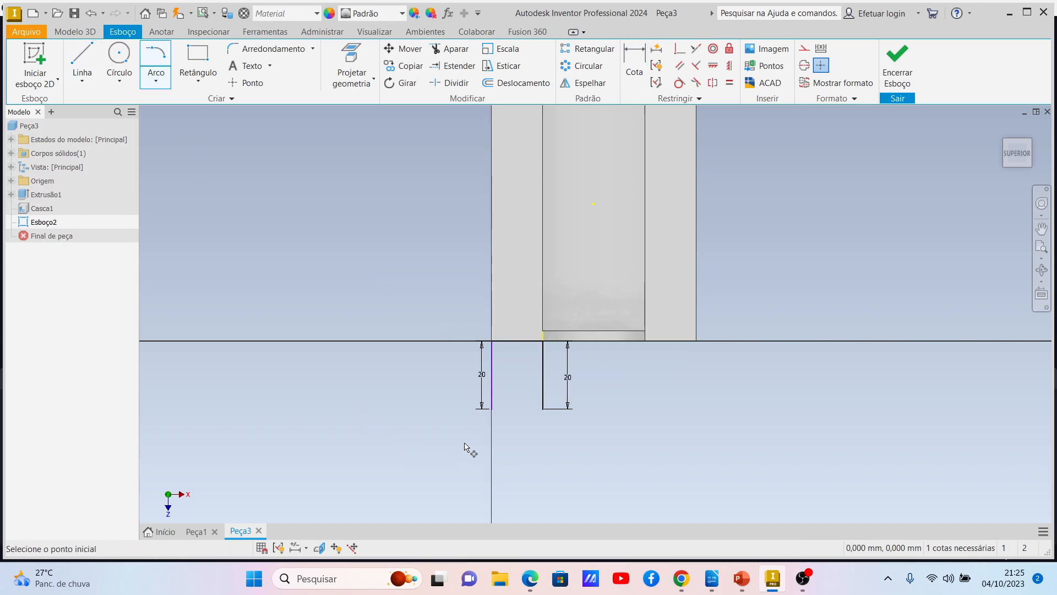
left_click(492, 409)
left_click(542, 409)
key("Return")
left_click(897, 63)
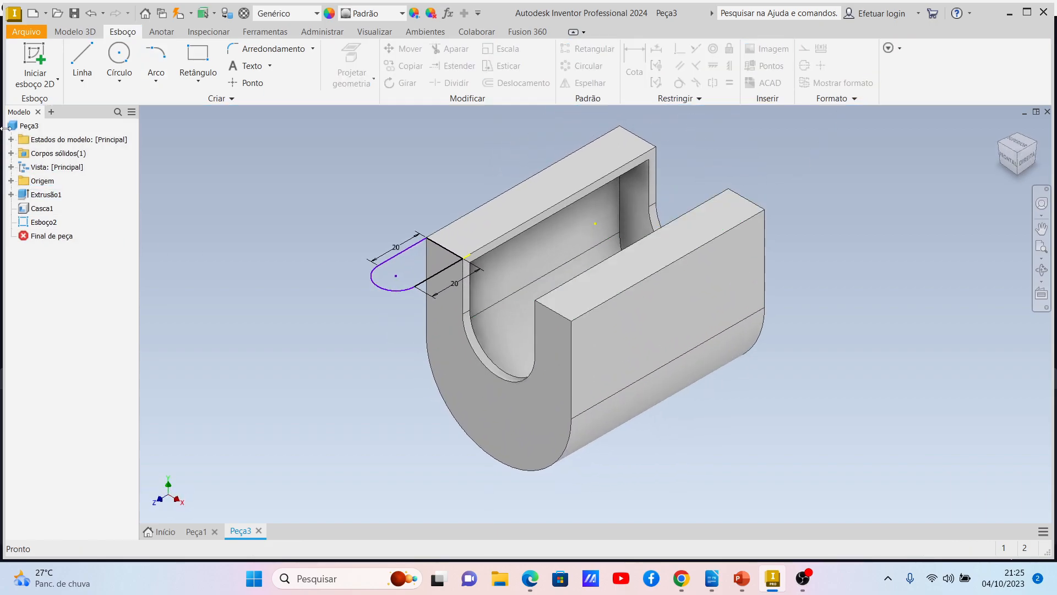
Extrude the rounded tab profile 6 mm downward in the flipped direction, joined to the body.
left_click(77, 32)
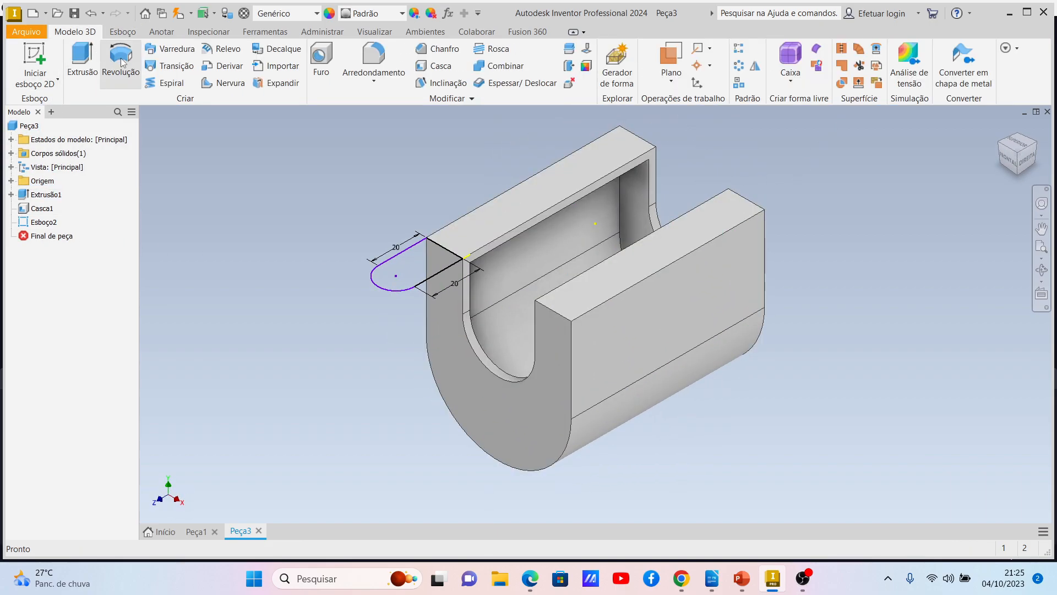
left_click(83, 58)
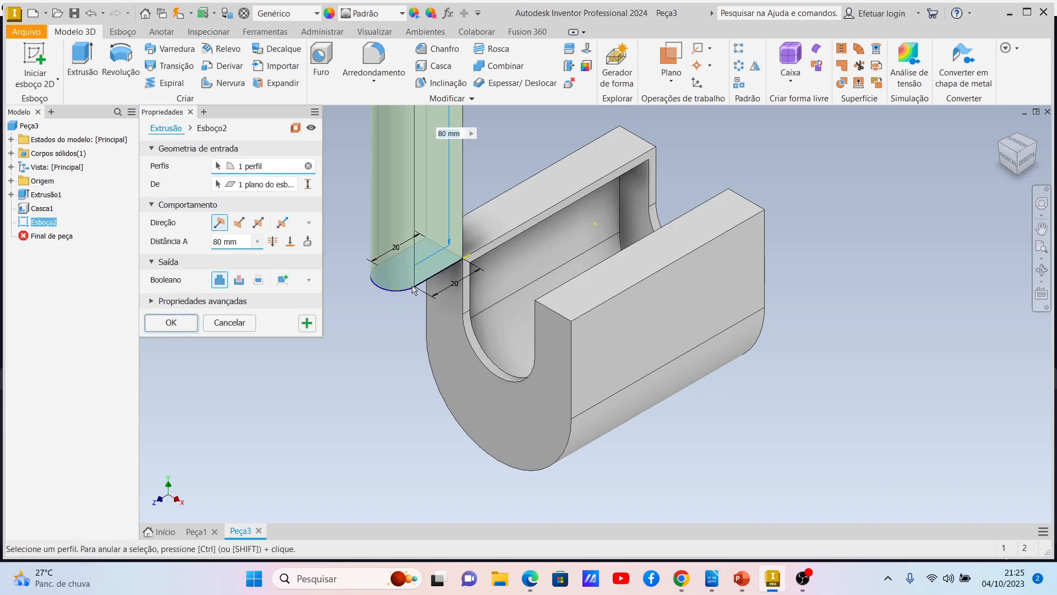
left_click(237, 223)
double_click(234, 241)
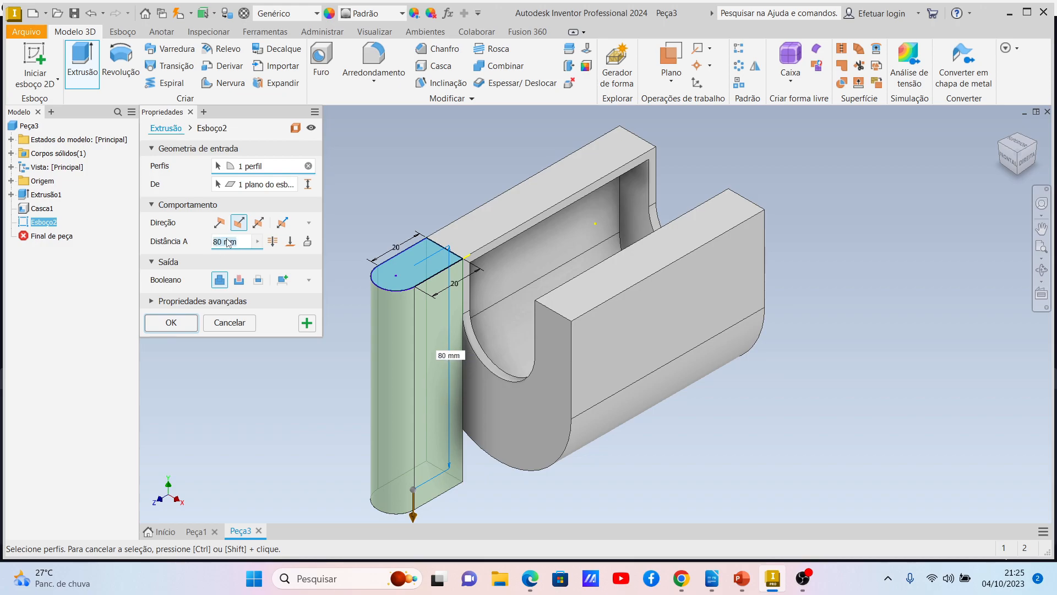
type("6")
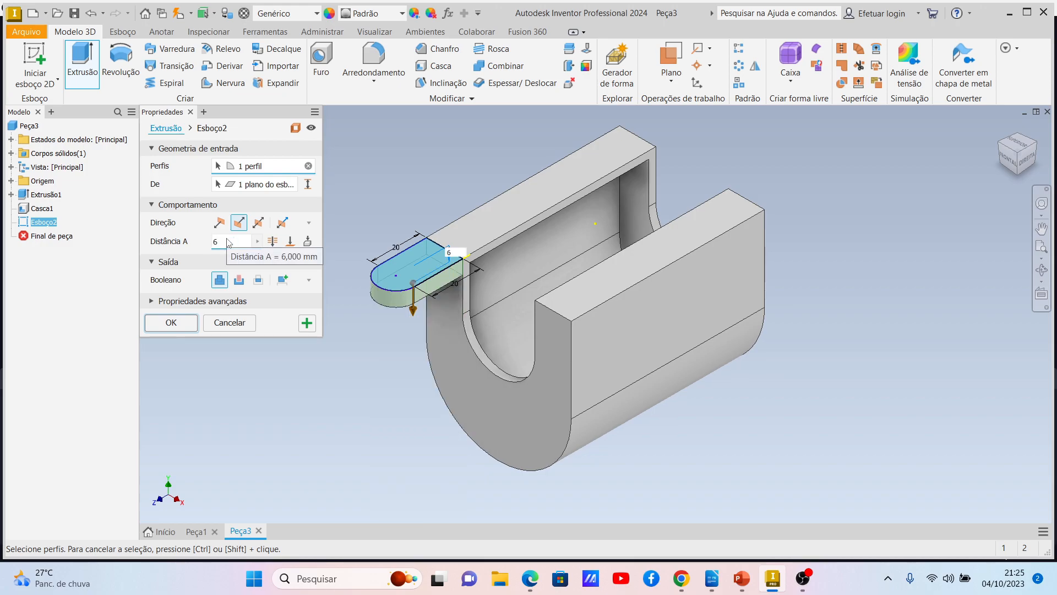
key("Return")
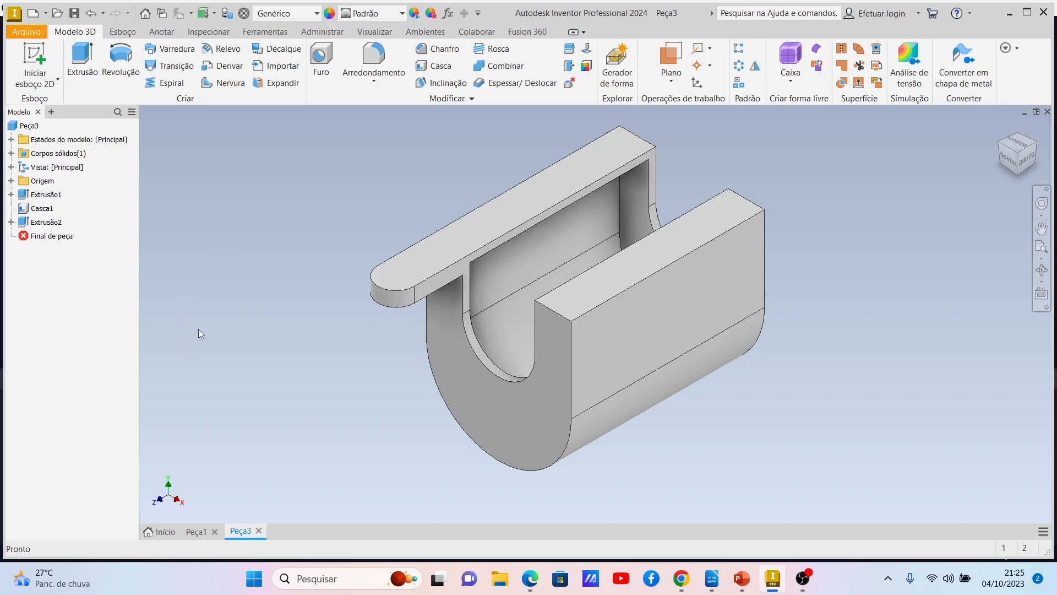
Start a sketch on the tab's top face and draw a circle about 5 mm in diameter at the centre of its rounded end.
left_click(394, 272)
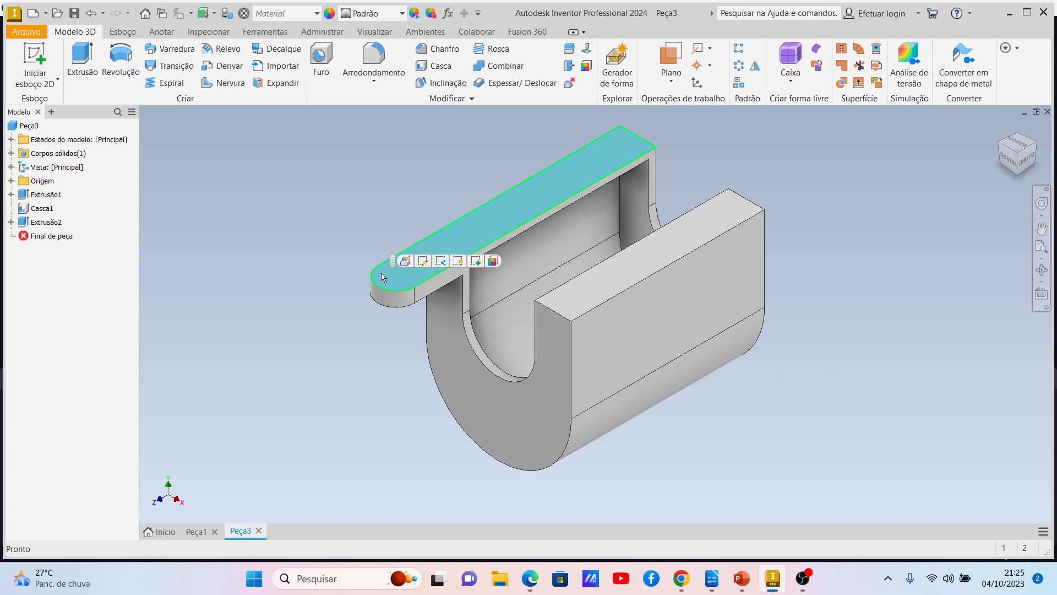
key("s")
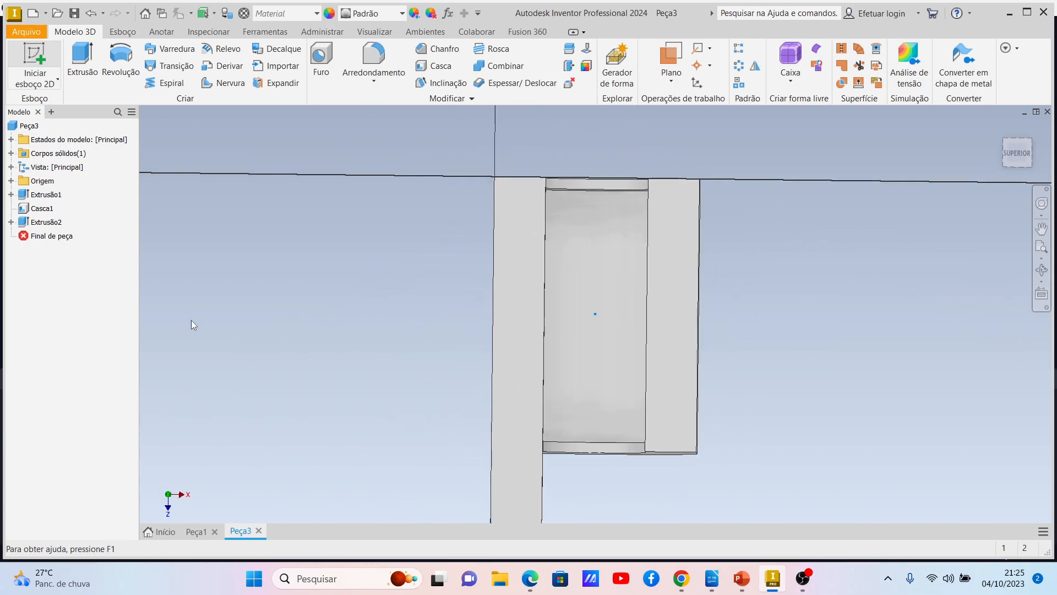
left_click_drag(537, 425, 552, 266)
left_click_drag(540, 364, 530, 294)
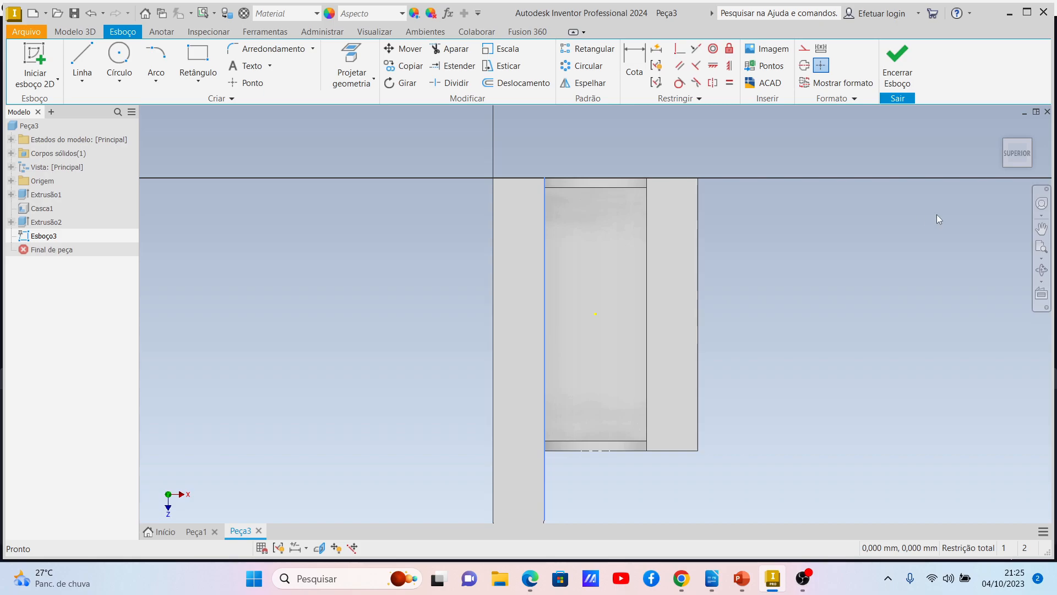
left_click(1041, 228)
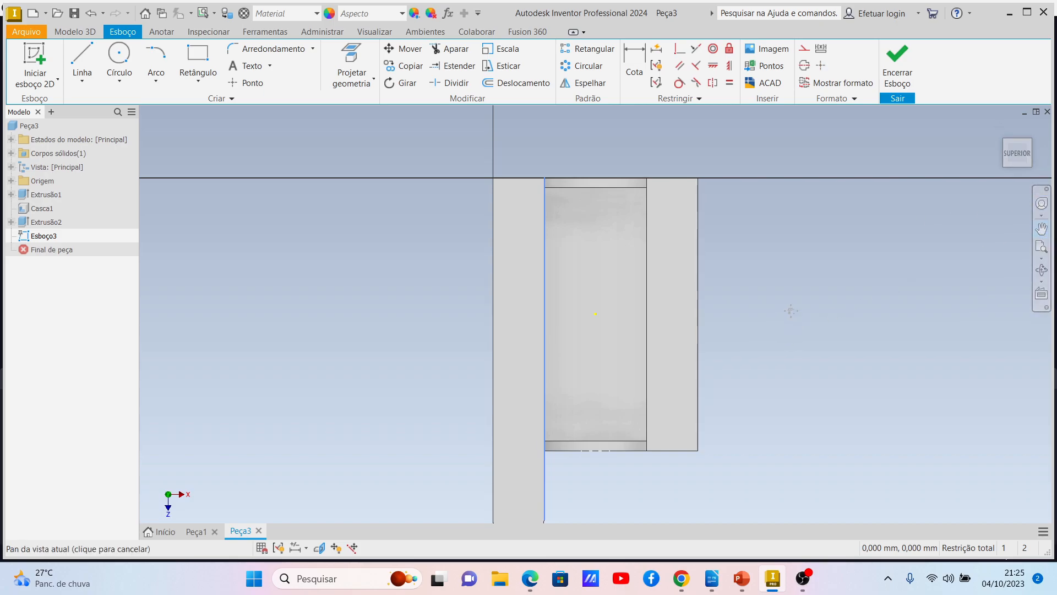
left_click_drag(791, 325, 796, 142)
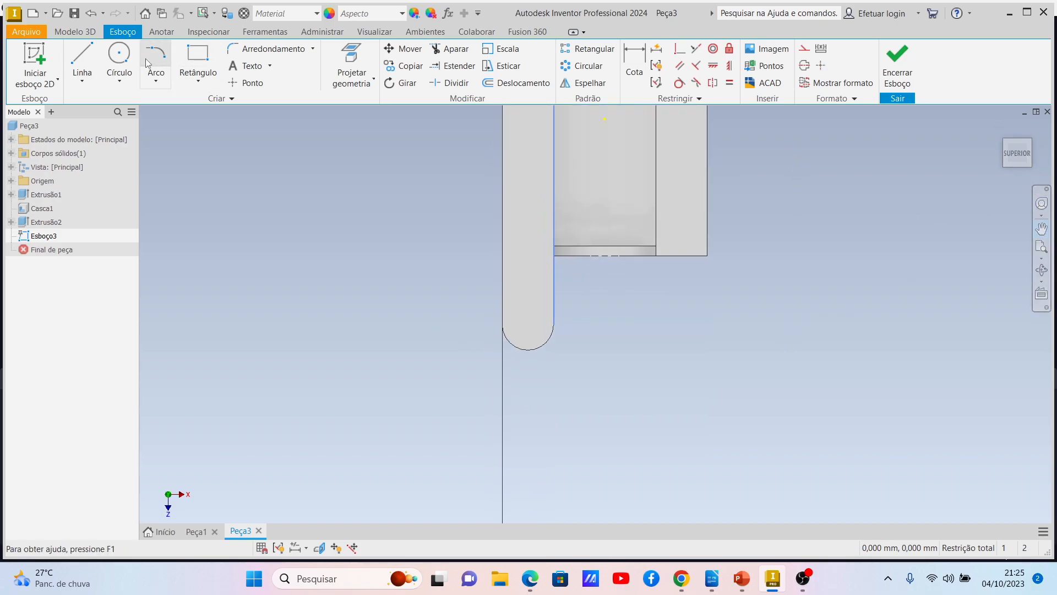
left_click(118, 55)
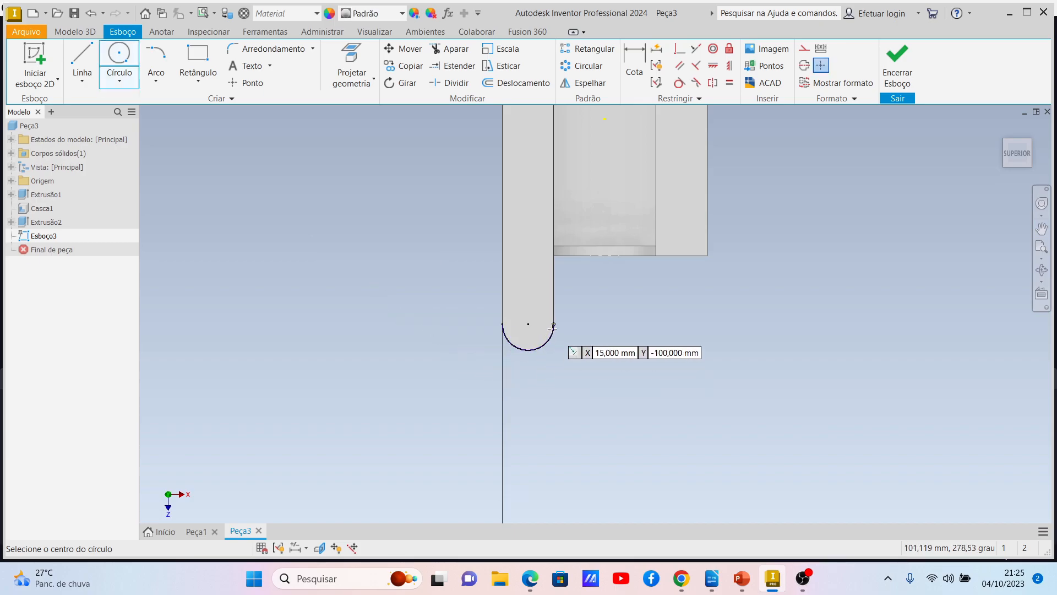
left_click(527, 325)
left_click(532, 318)
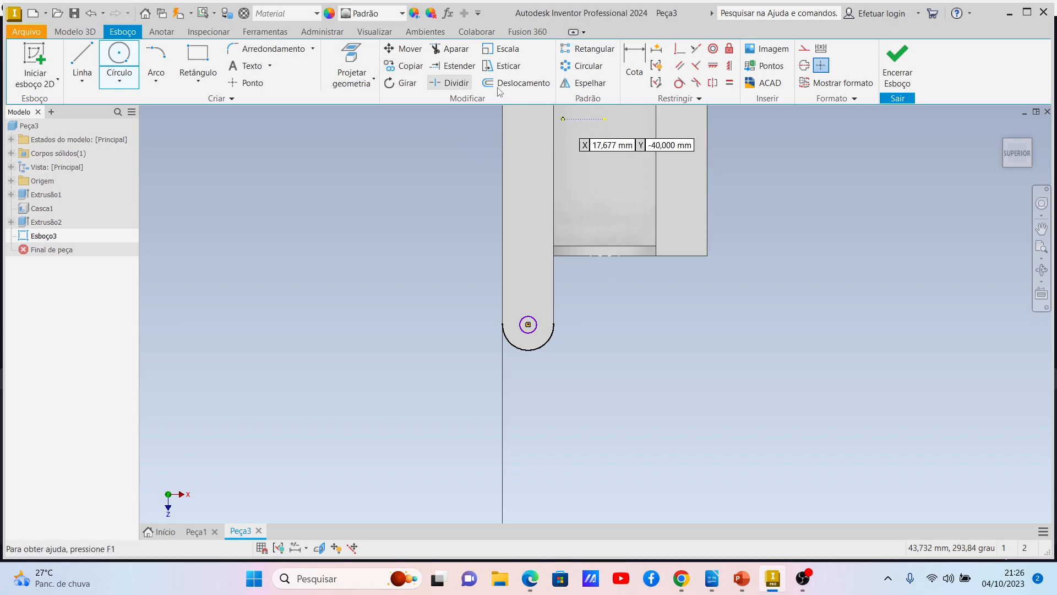
Set the circle's diameter to 6 mm and finish the sketch.
scroll(510, 334, "up", 5)
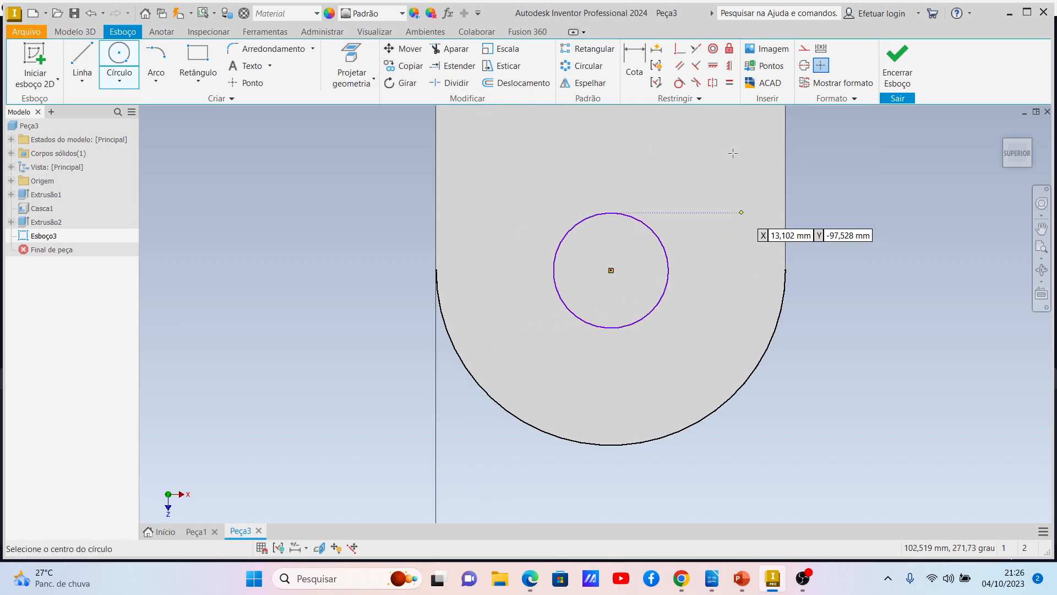
left_click(634, 61)
left_click(631, 216)
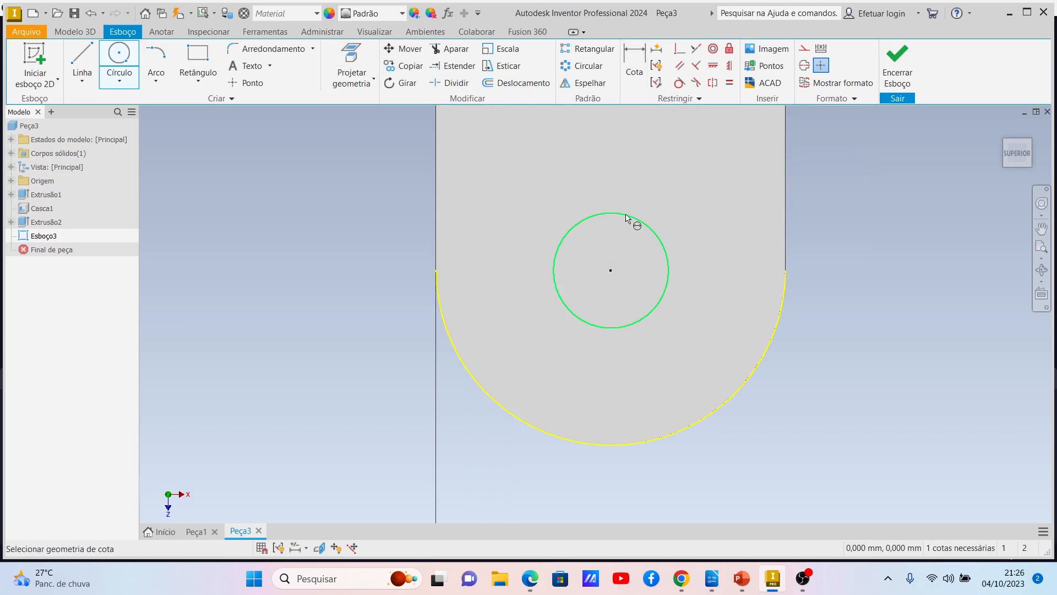
left_click(650, 186)
type("6")
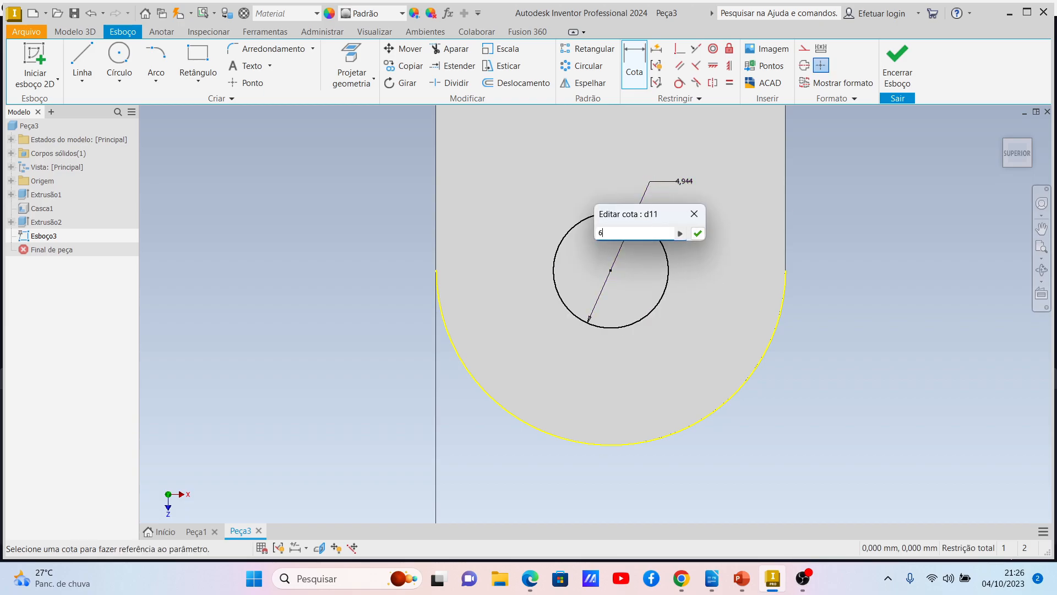
key("Return")
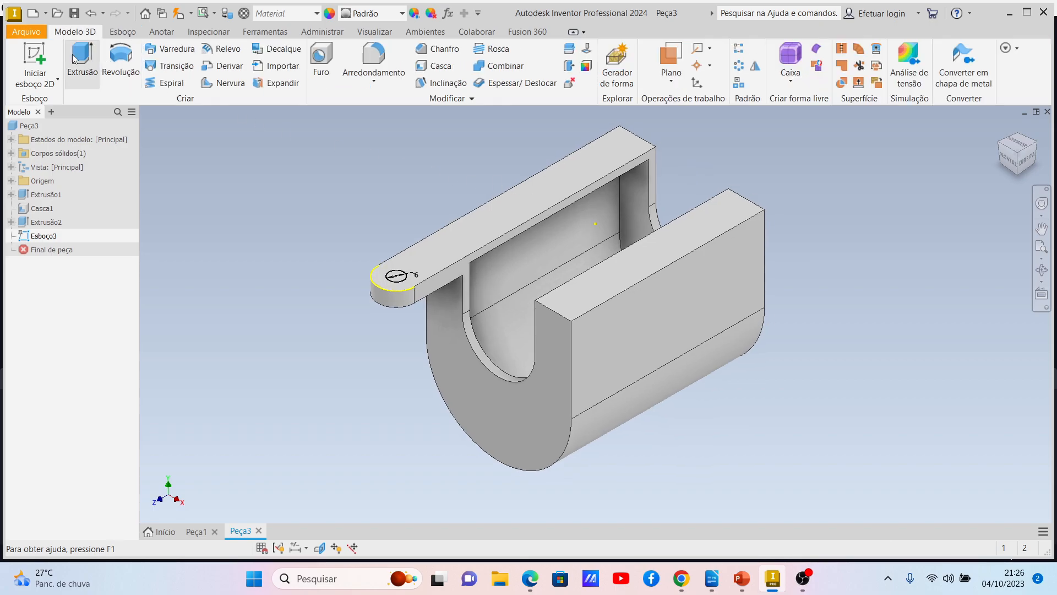
Extrude the circle 6 mm downward as a cut to make the hole in the rounded tab.
left_click(79, 58)
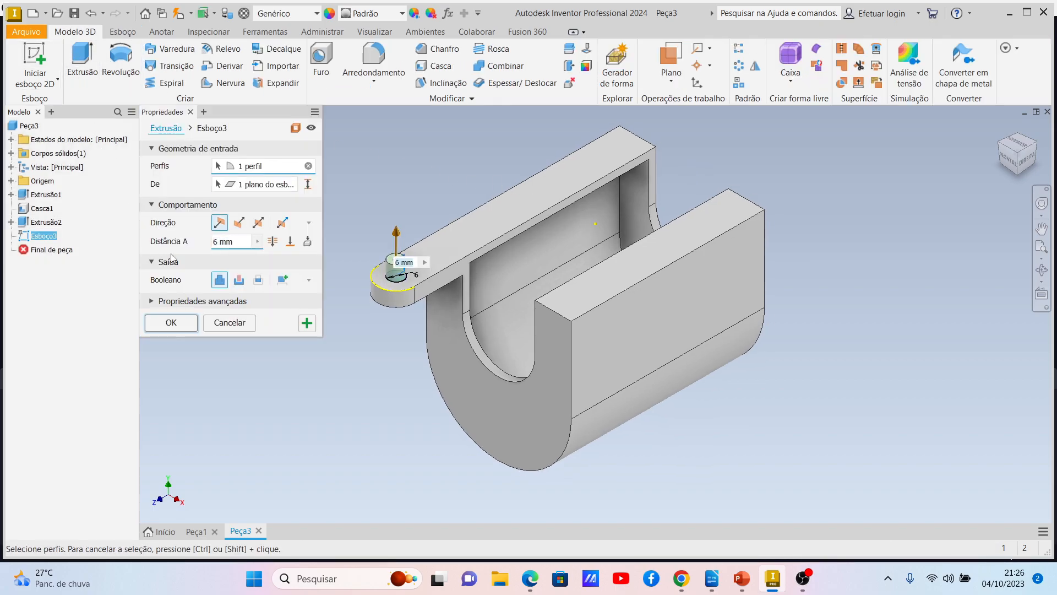
left_click(239, 281)
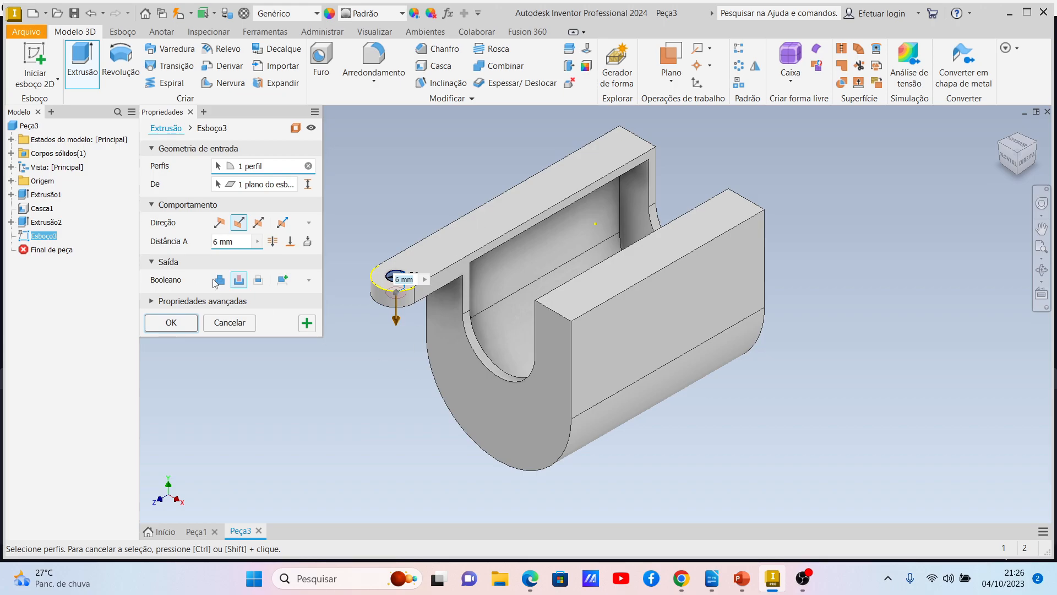
left_click(185, 323)
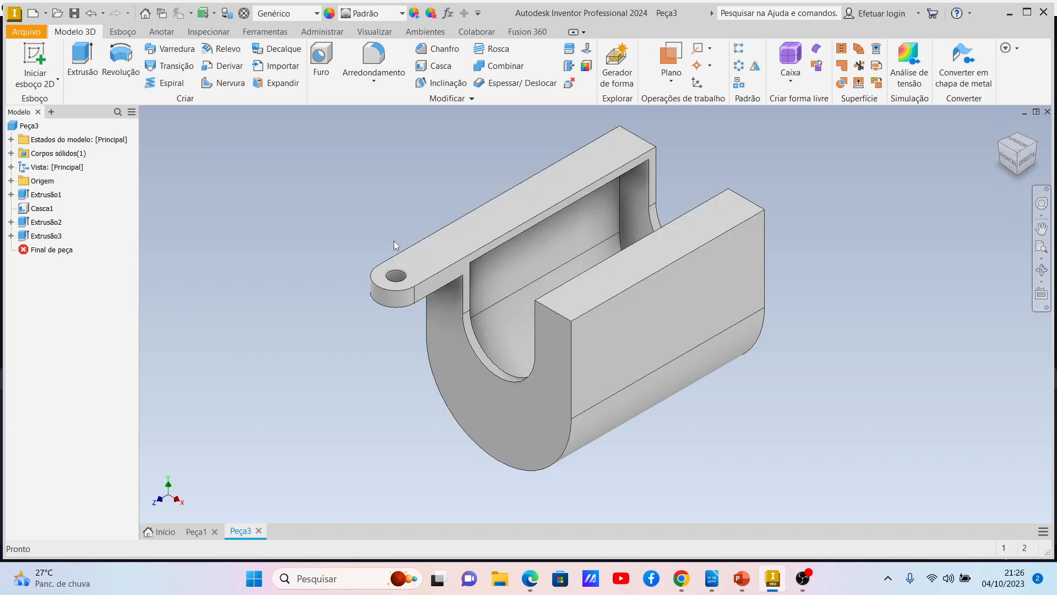
Examine the ribs beneath the mounting tabs in the finished Peça1 from below, and return to Peça3.
left_click(196, 532)
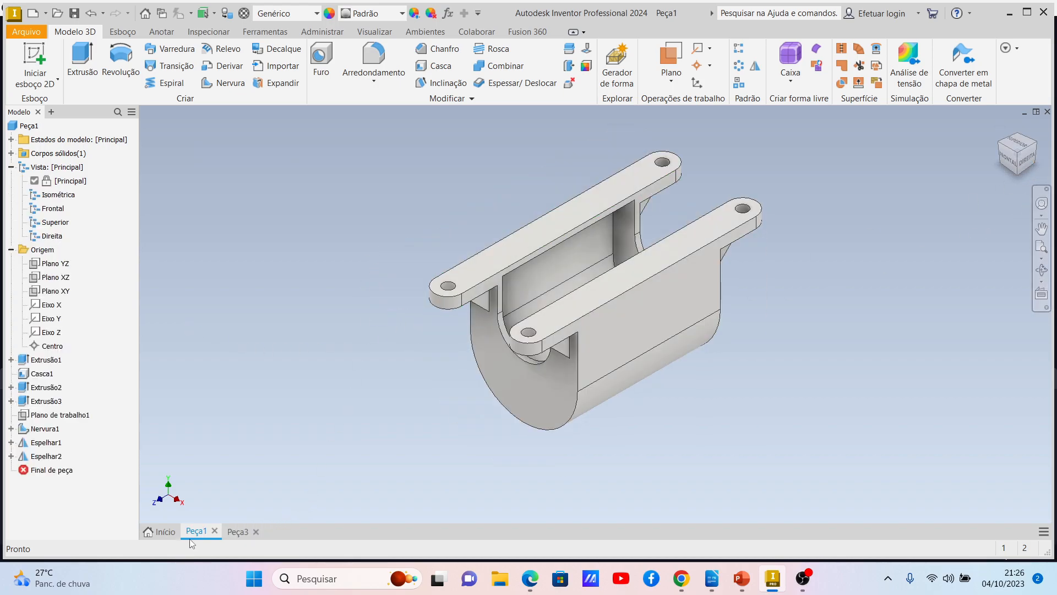
left_click(1020, 177)
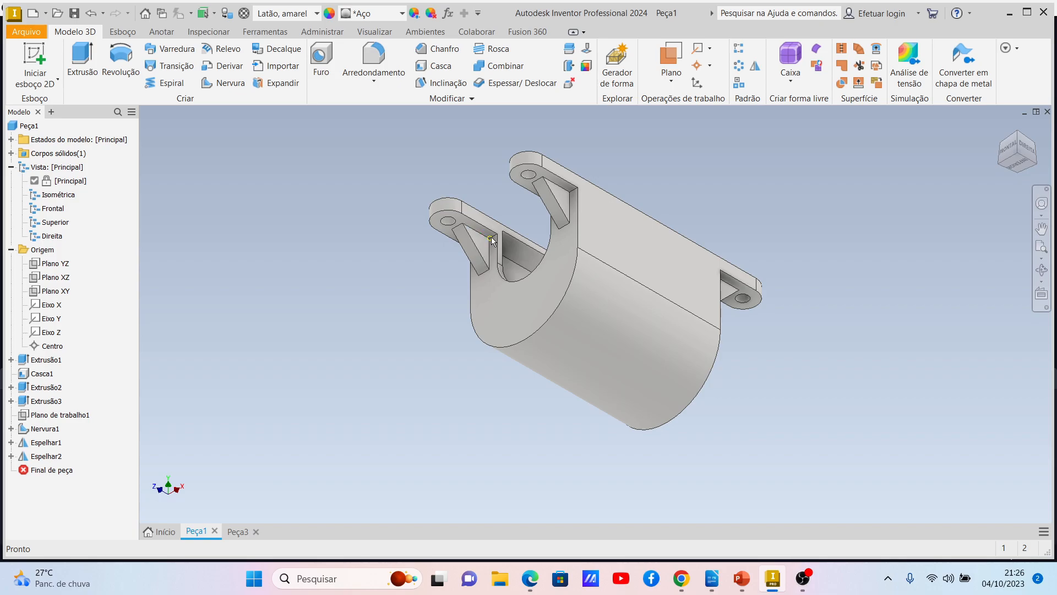
left_click(239, 540)
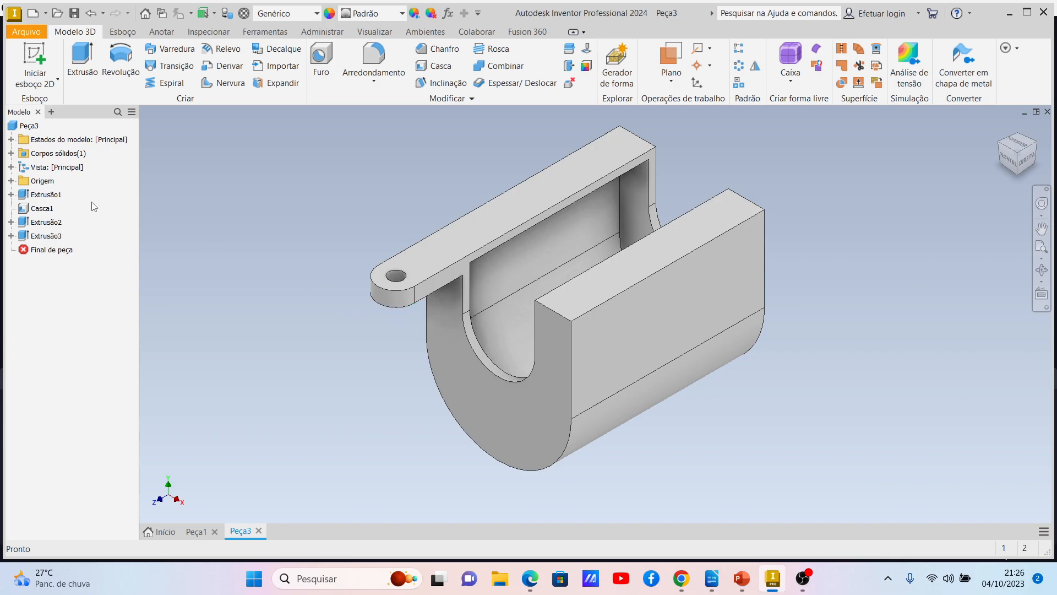
Create a work plane offset -22.5 mm from the origin YZ plane, through the tab with the hole.
left_click(11, 181)
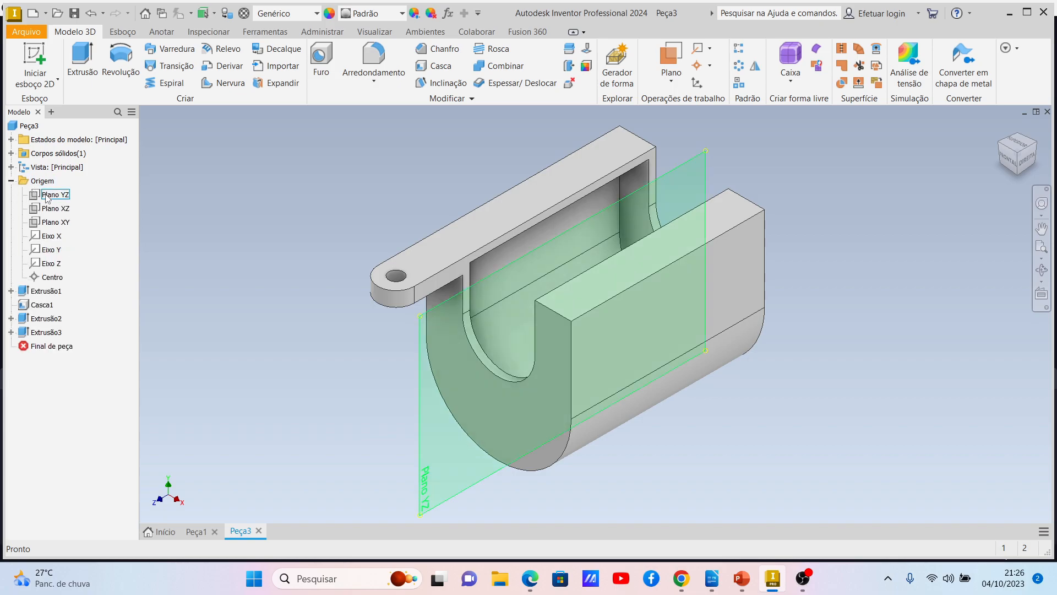
left_click(47, 196)
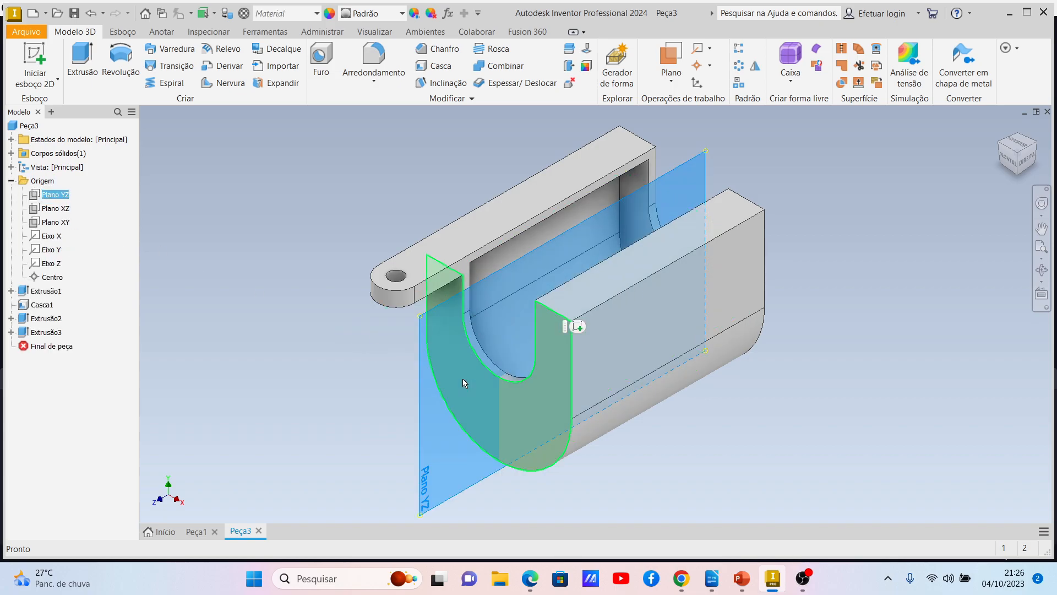
left_click(57, 209)
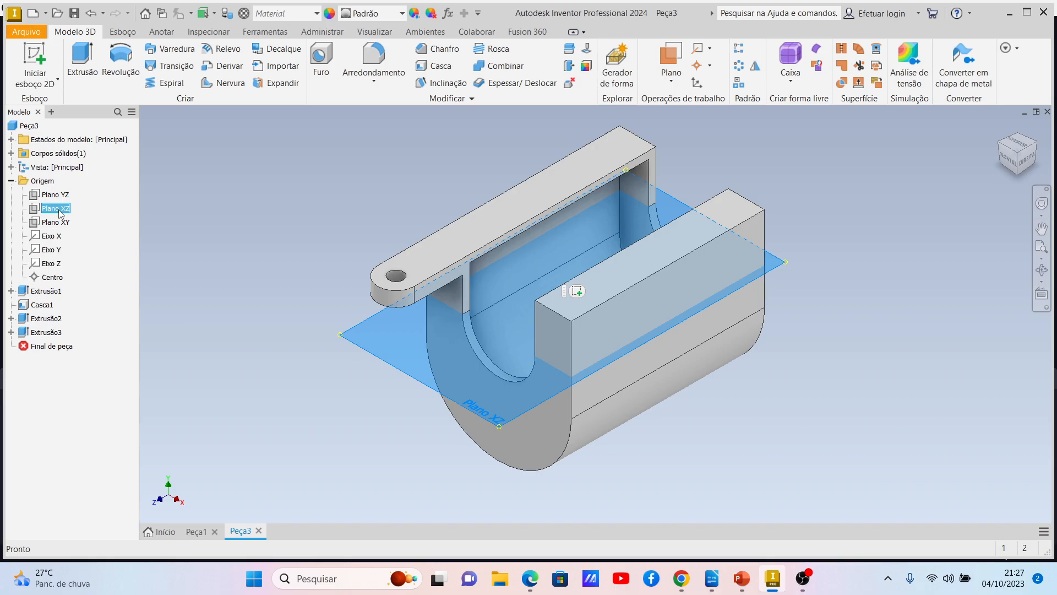
left_click(58, 223)
left_click(55, 196)
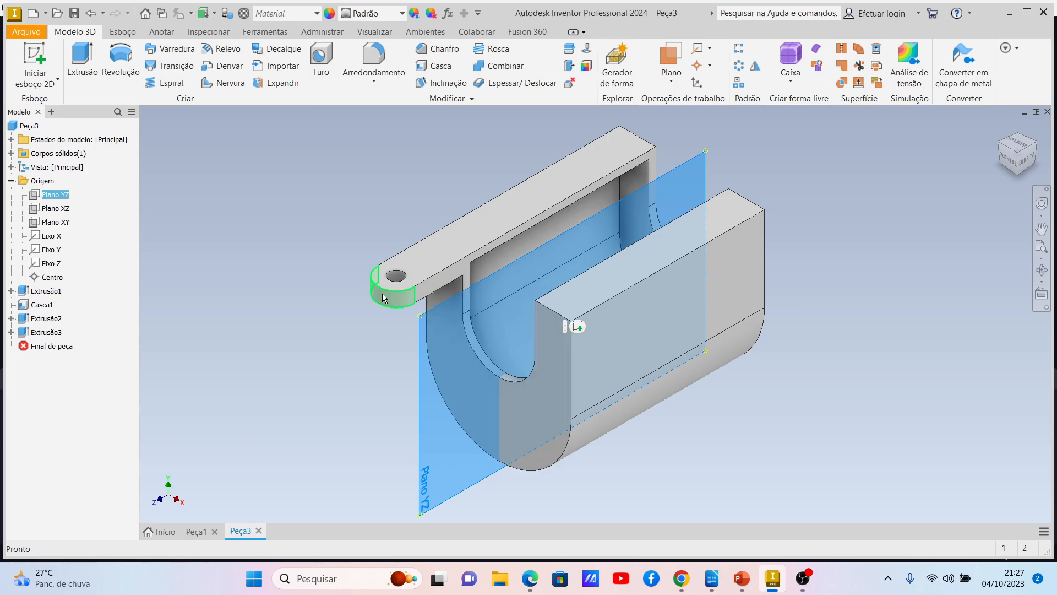
left_click(671, 83)
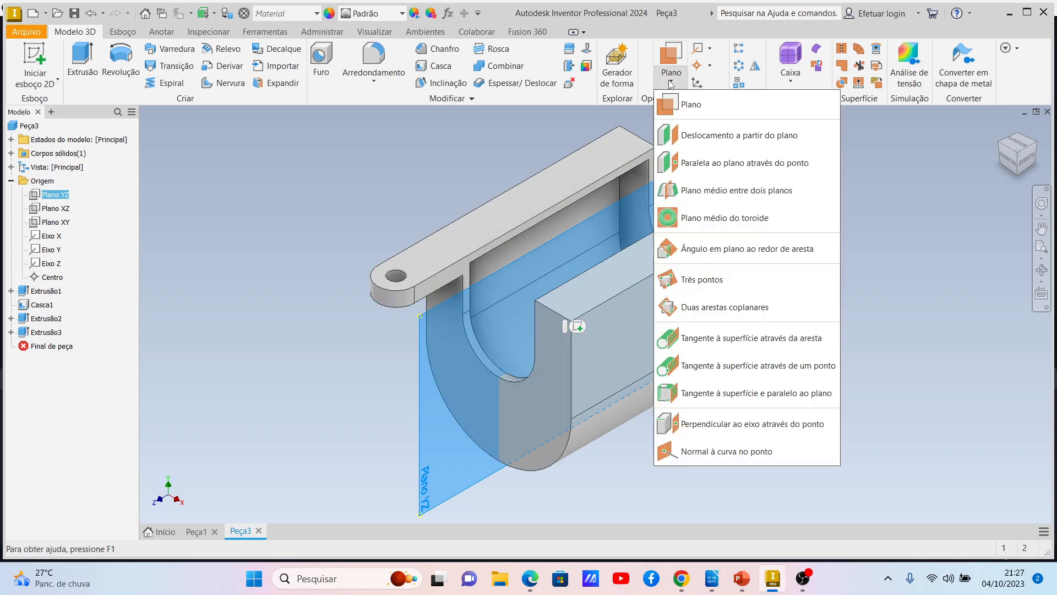
left_click(701, 138)
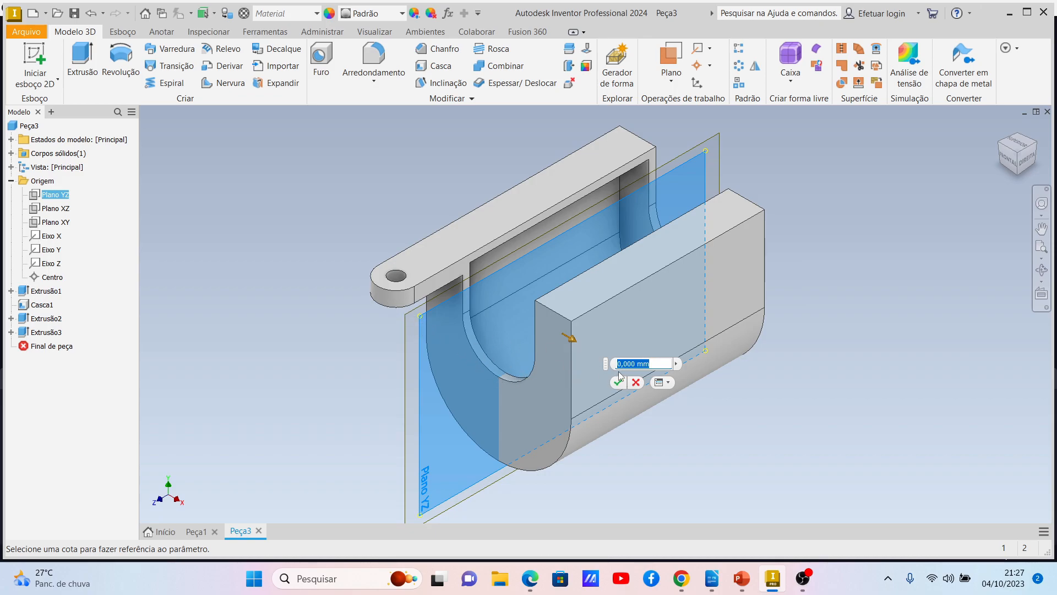
type("-22,5")
key("Return")
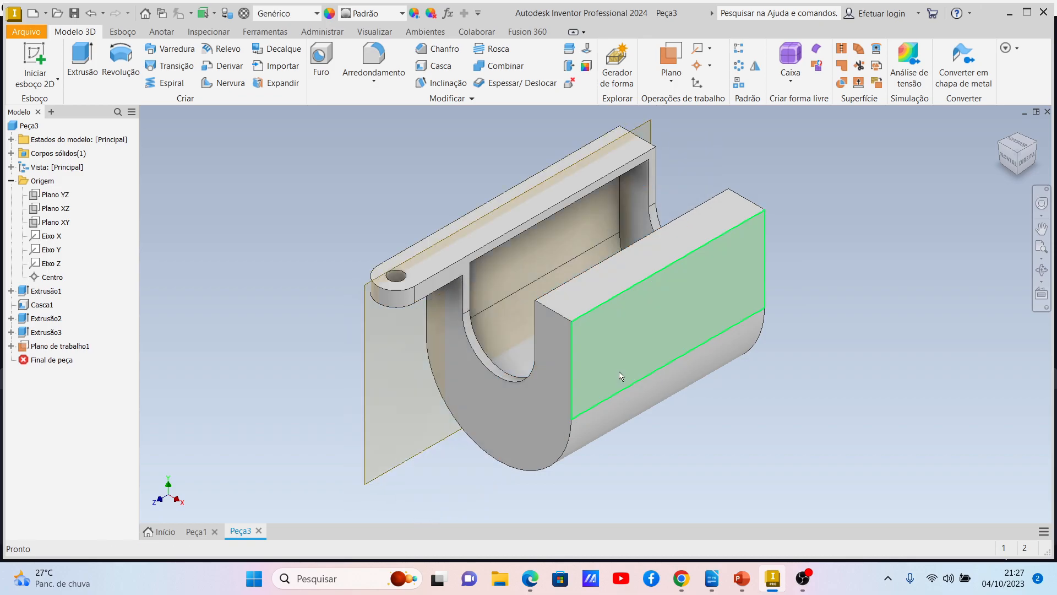
Examine from the front how the offset work plane is positioned across the tab's width.
left_click(1007, 158)
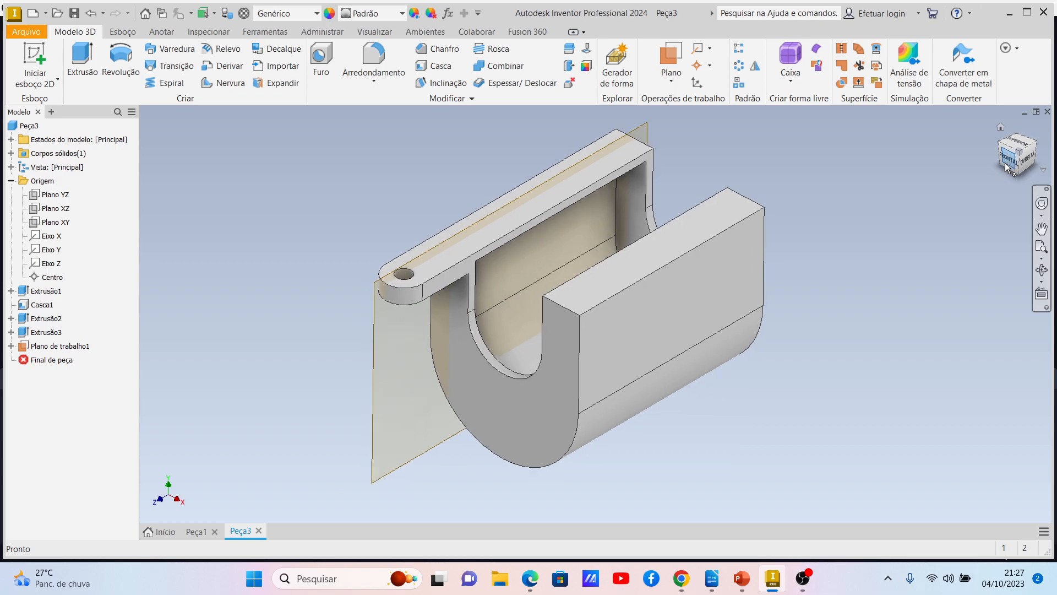
scroll(537, 243, "up", 2)
scroll(533, 244, "down", 6)
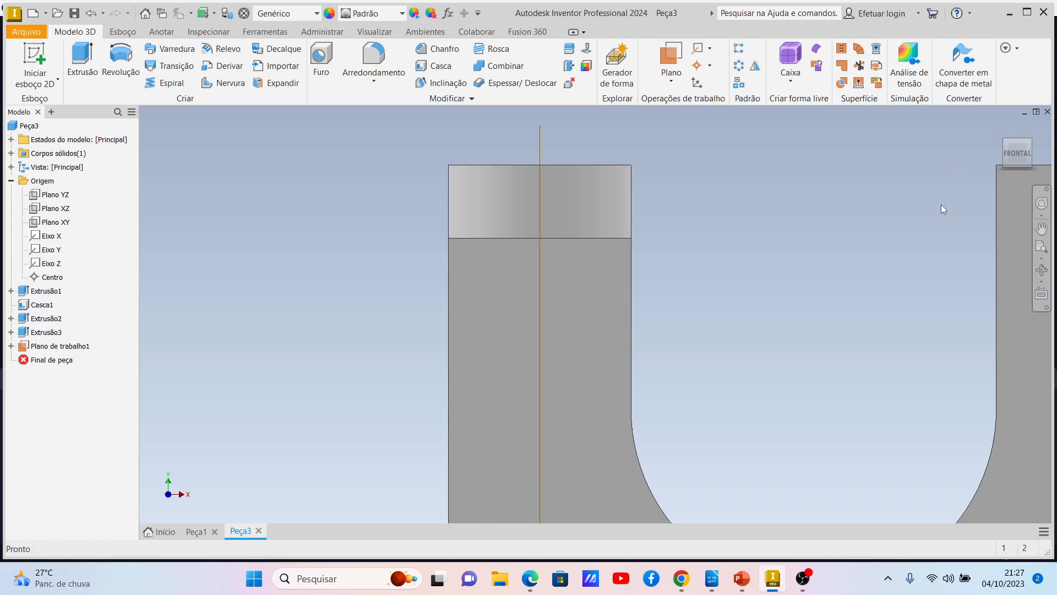
left_click(1032, 141)
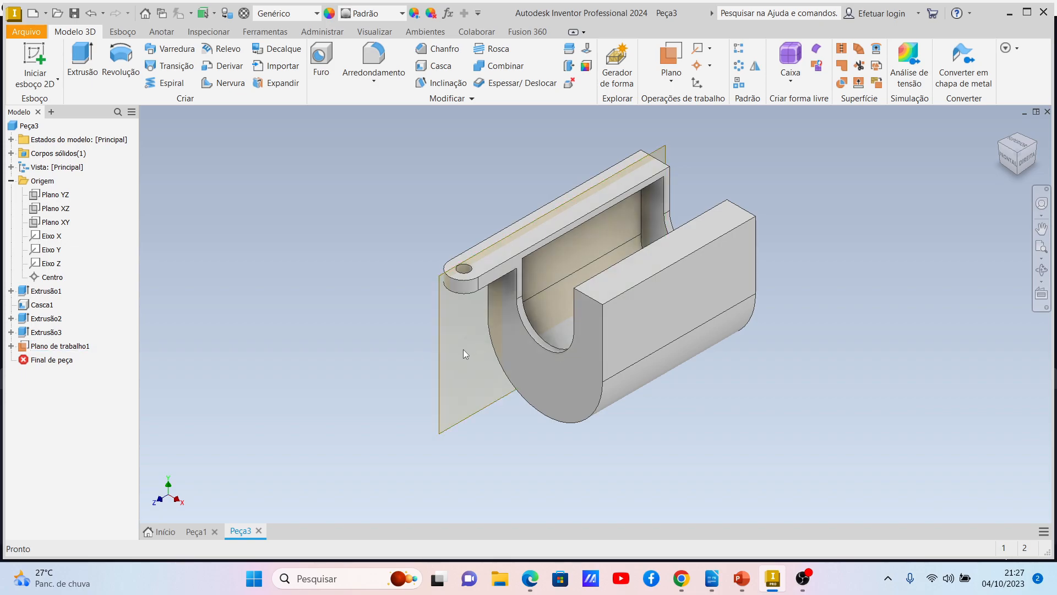
Start a sketch on the offset work plane and close it without drawing anything.
left_click(43, 347)
left_click(27, 53)
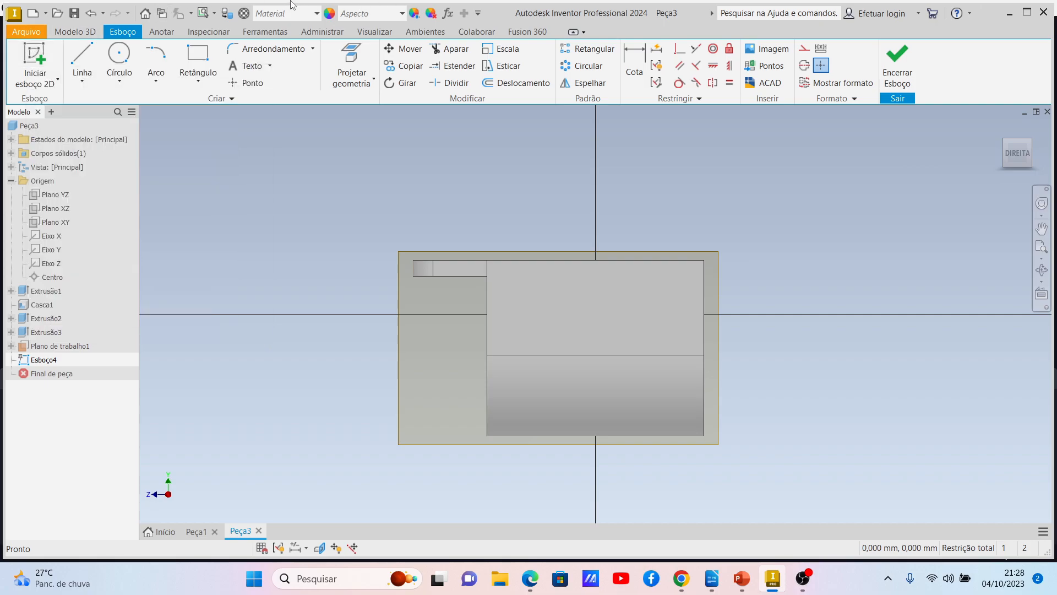
left_click(894, 68)
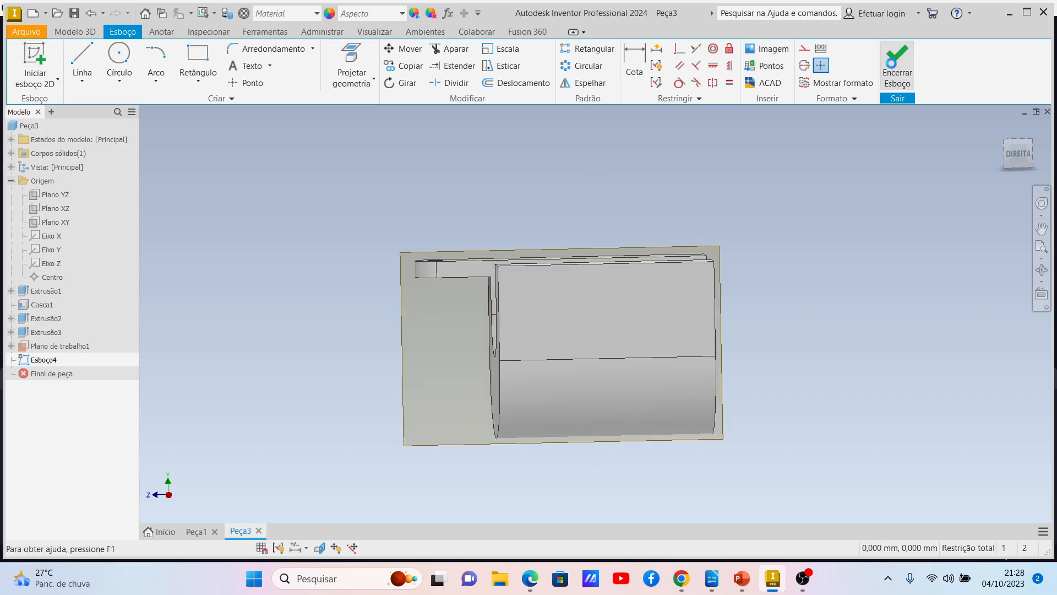
Delete the offset work plane together with its empty sketch.
right_click(36, 347)
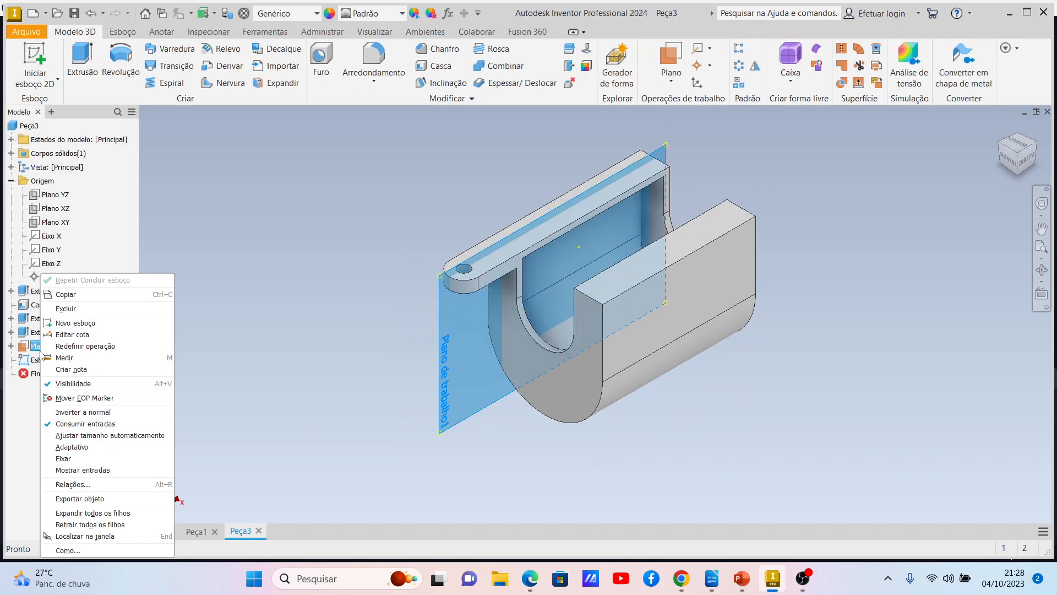
left_click(87, 309)
left_click(292, 255)
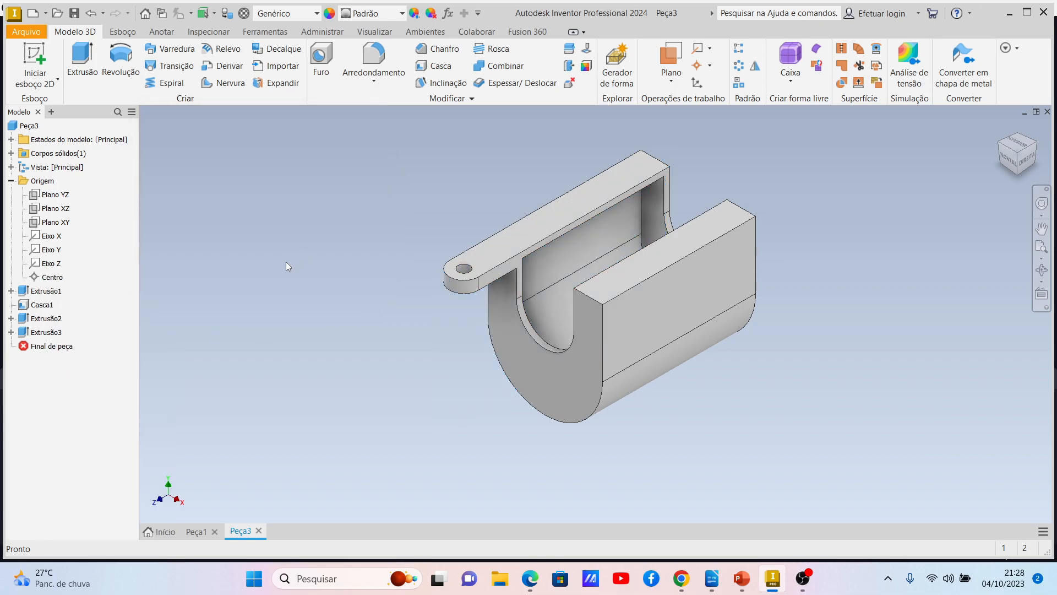
left_click(56, 195)
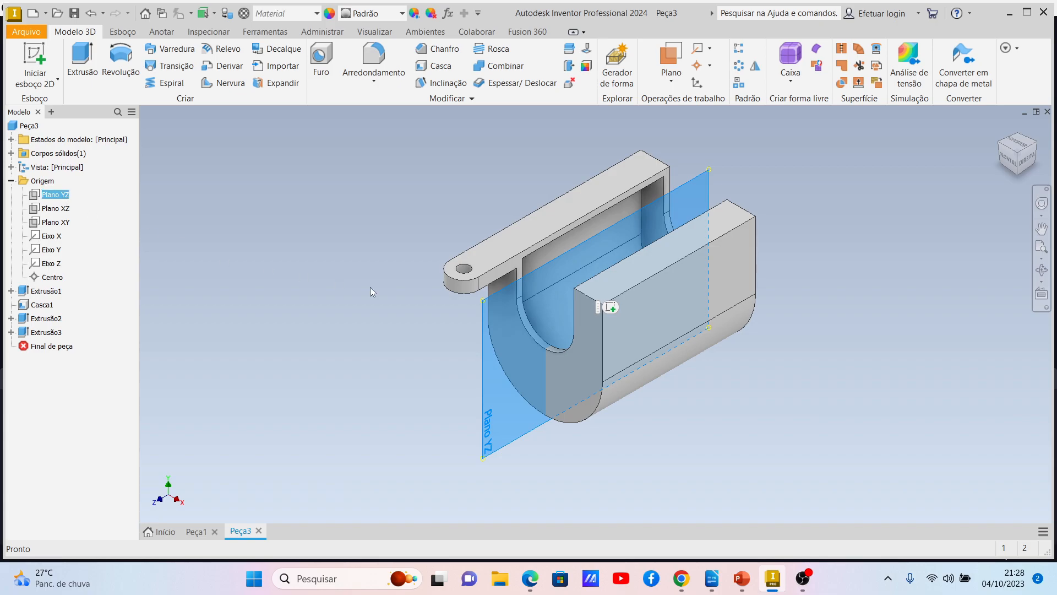
left_click(668, 75)
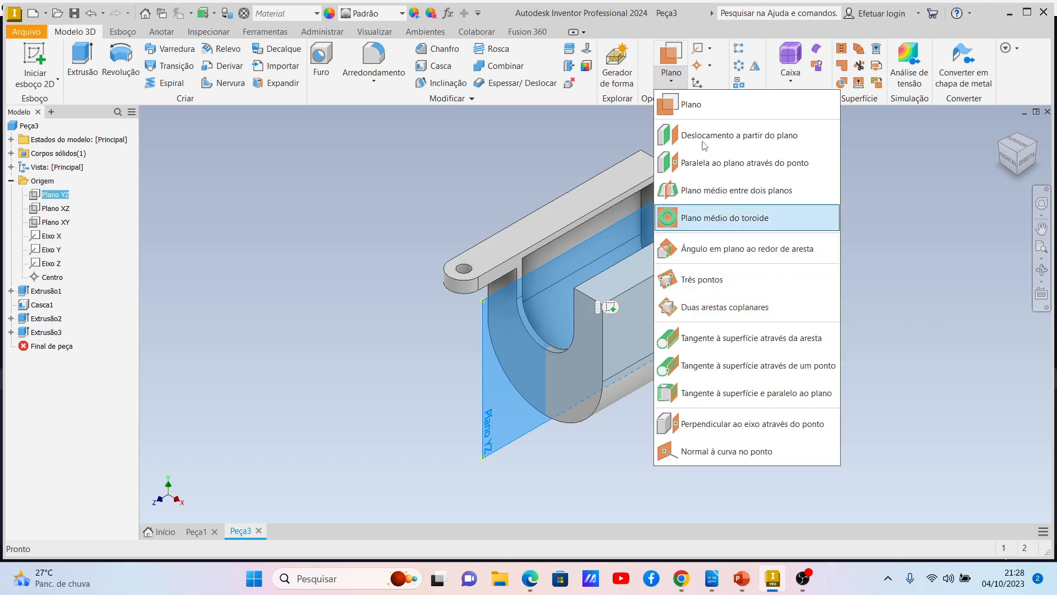
left_click(703, 113)
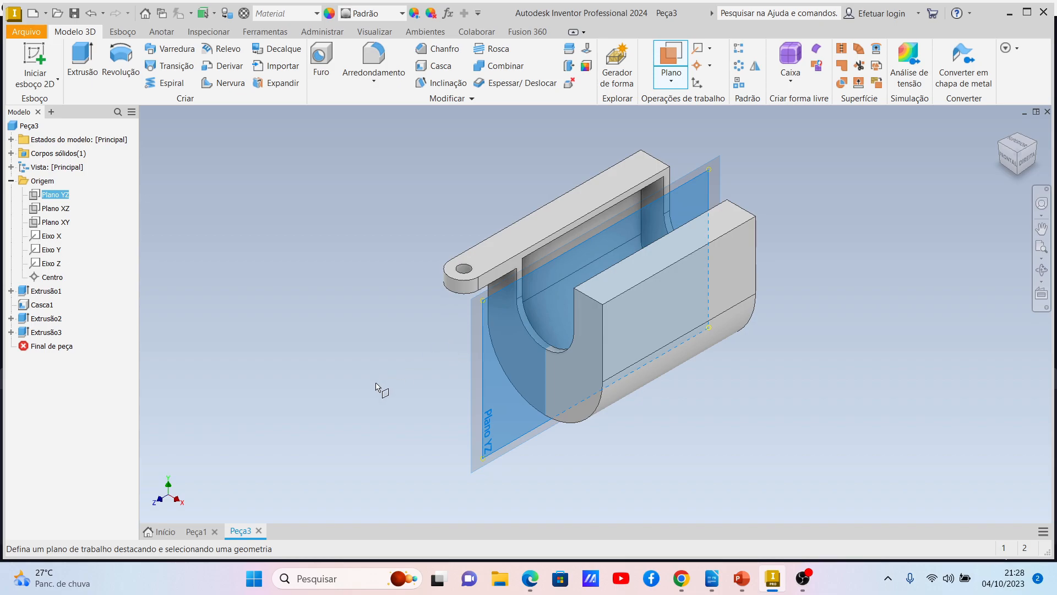
key("Escape")
left_click(675, 73)
left_click(677, 75)
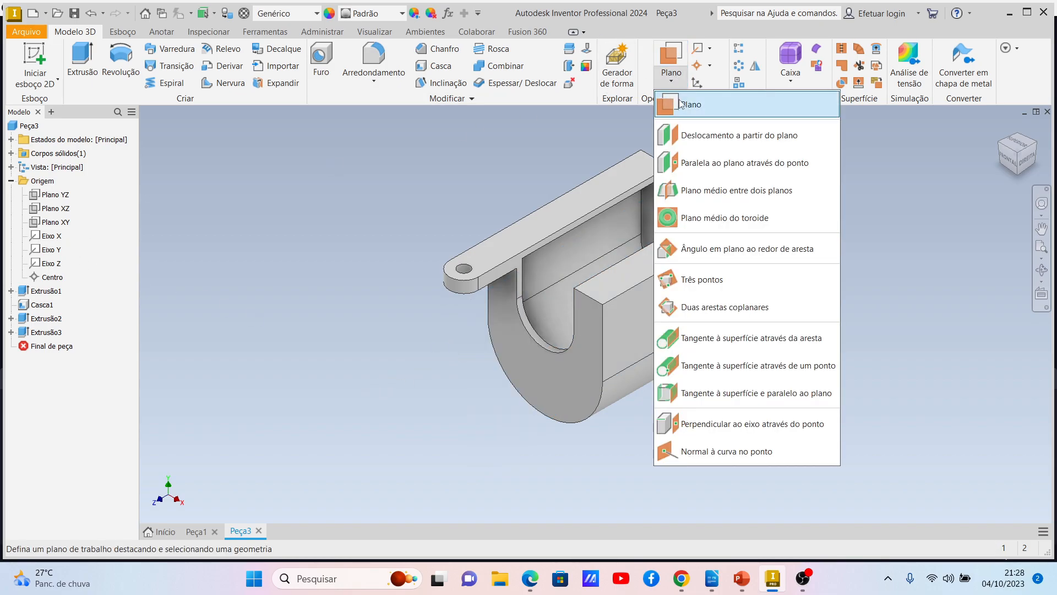
left_click(695, 138)
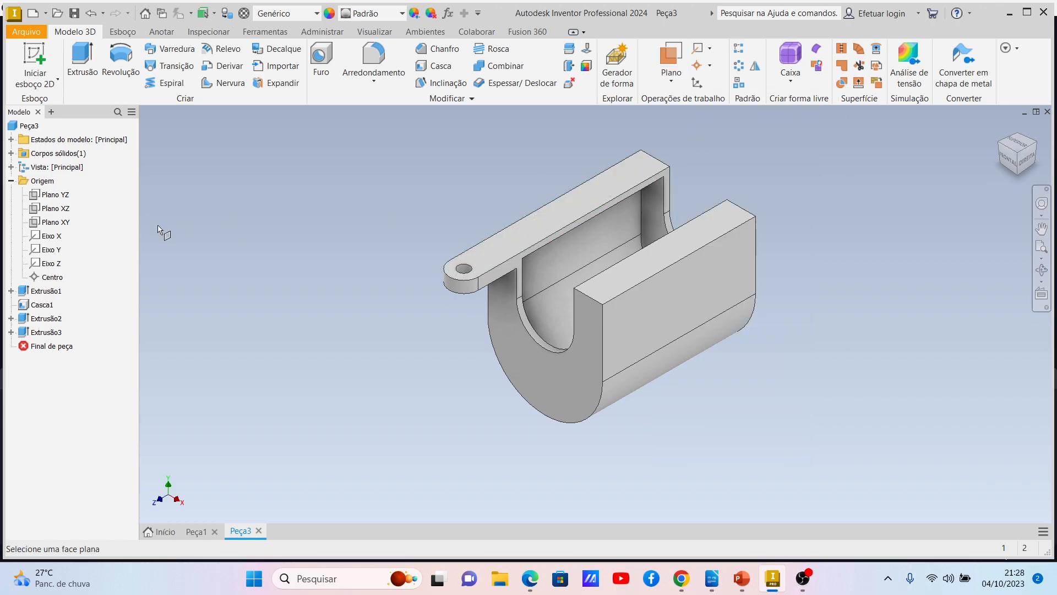
left_click(63, 209)
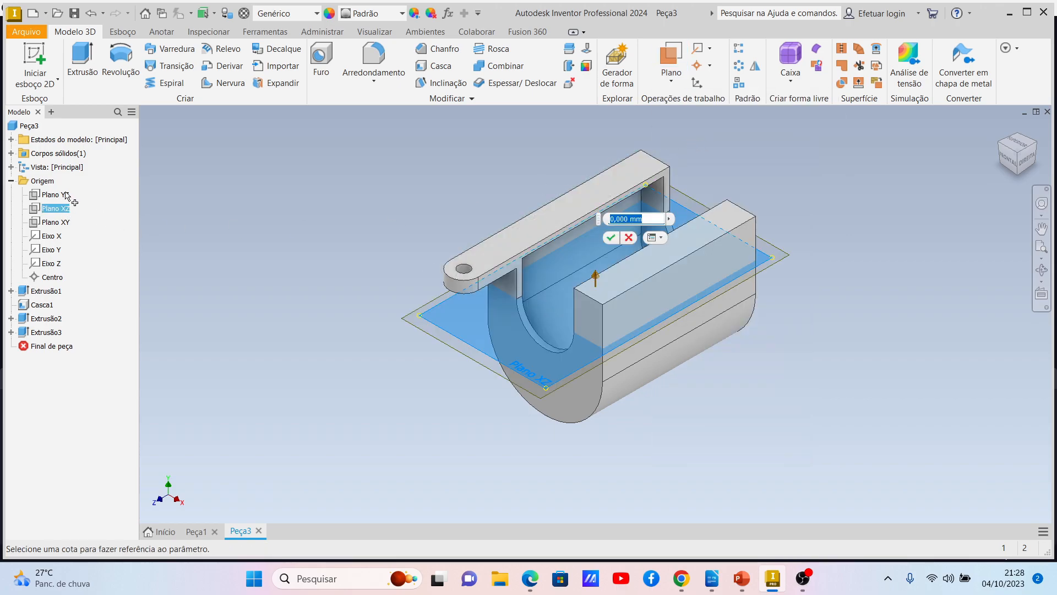
key("Escape")
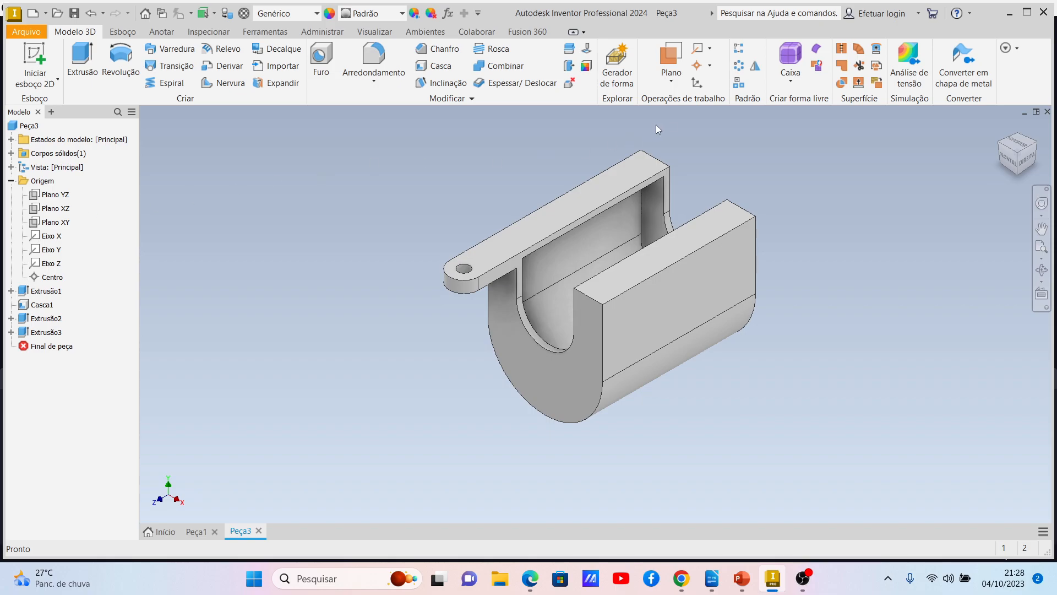
Create a work plane offset in the negative direction from the origin YZ plane, through the centre of the tab's hole.
left_click(672, 75)
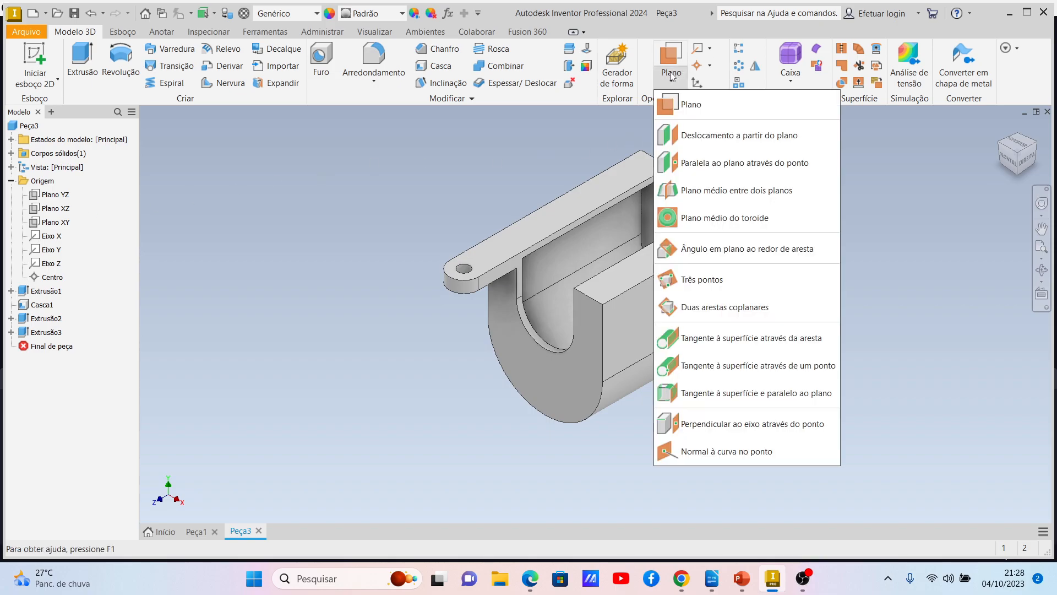
left_click(696, 136)
left_click(65, 195)
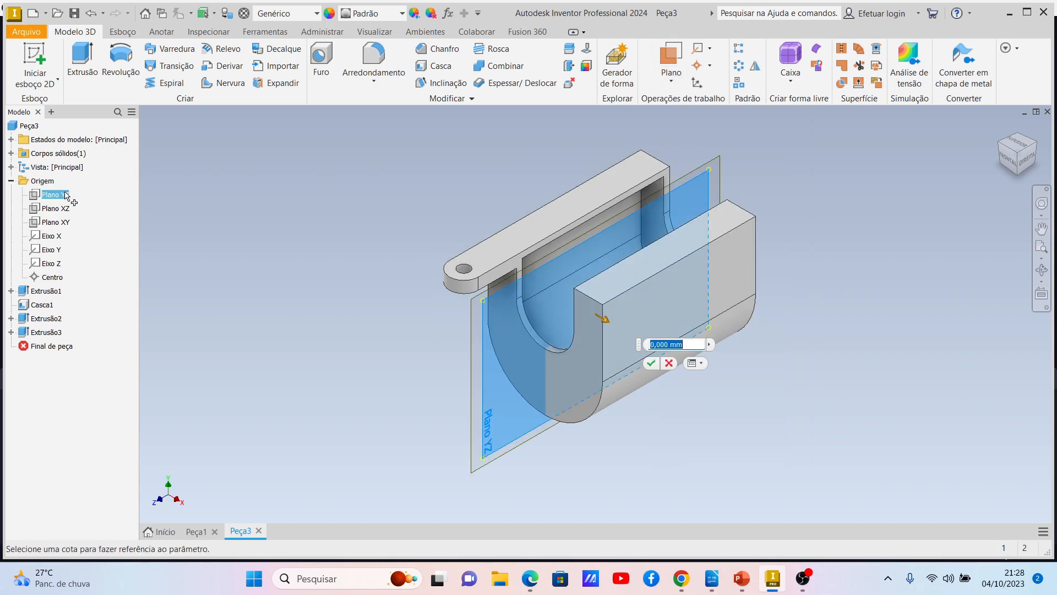
type("-45")
key("Return")
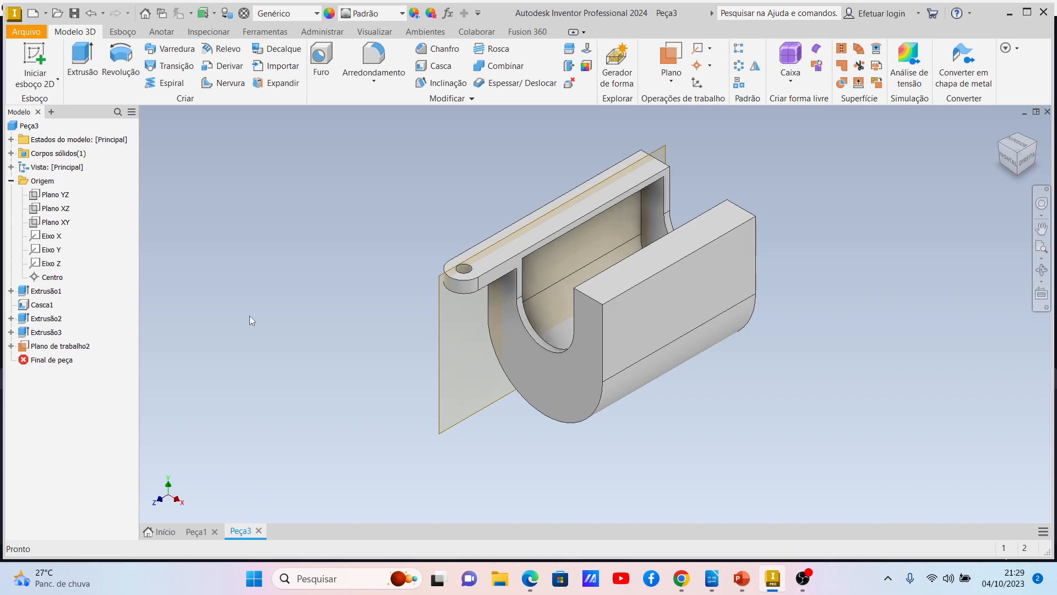
Check where the triangular ribs sit between the tabs and the body in Peça1, returning to Peça3 with the new work plane selected.
left_click(41, 349)
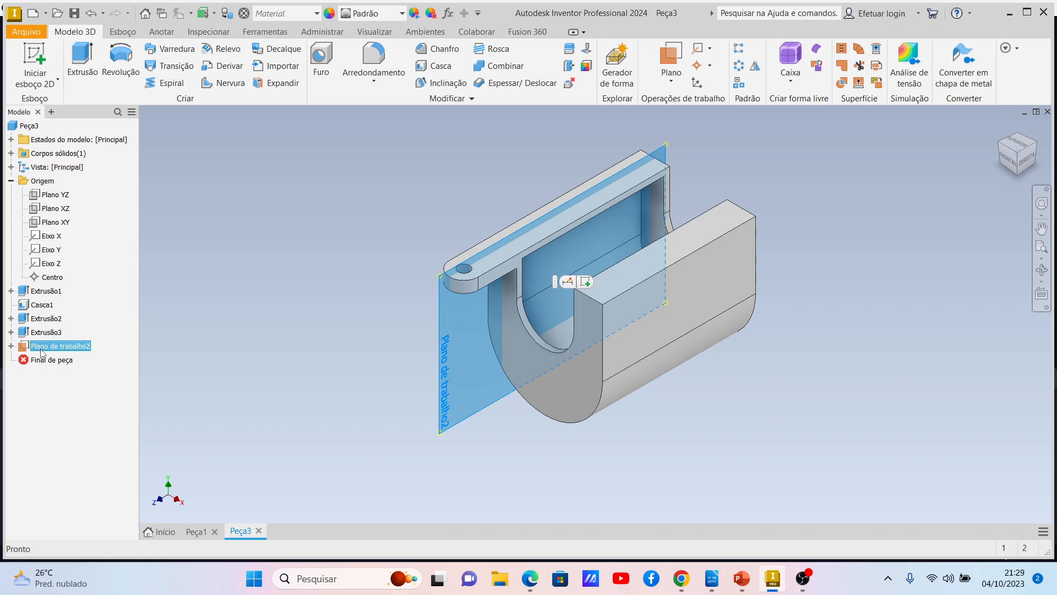
left_click(196, 532)
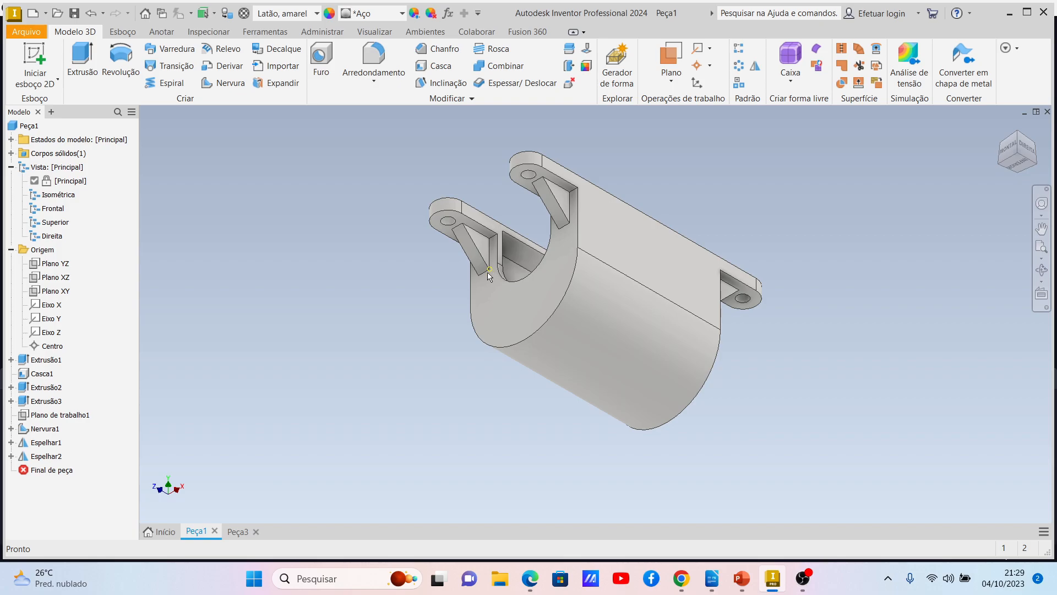
left_click(238, 532)
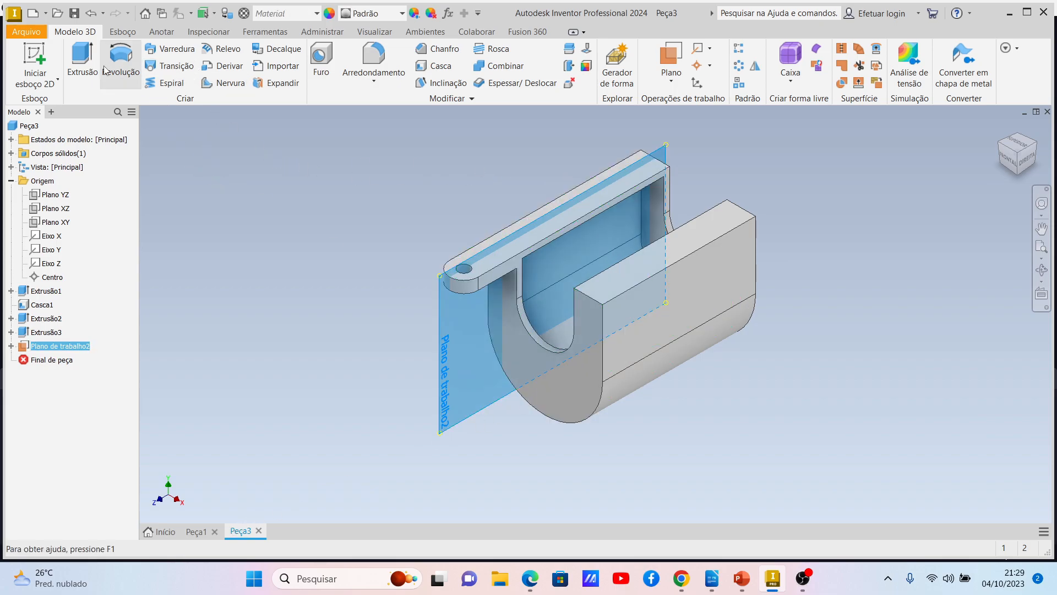
On the new work plane, sketch a diagonal rib line about 10.5 mm high from the tab's underside to the body's end edge.
left_click(118, 33)
left_click(90, 51)
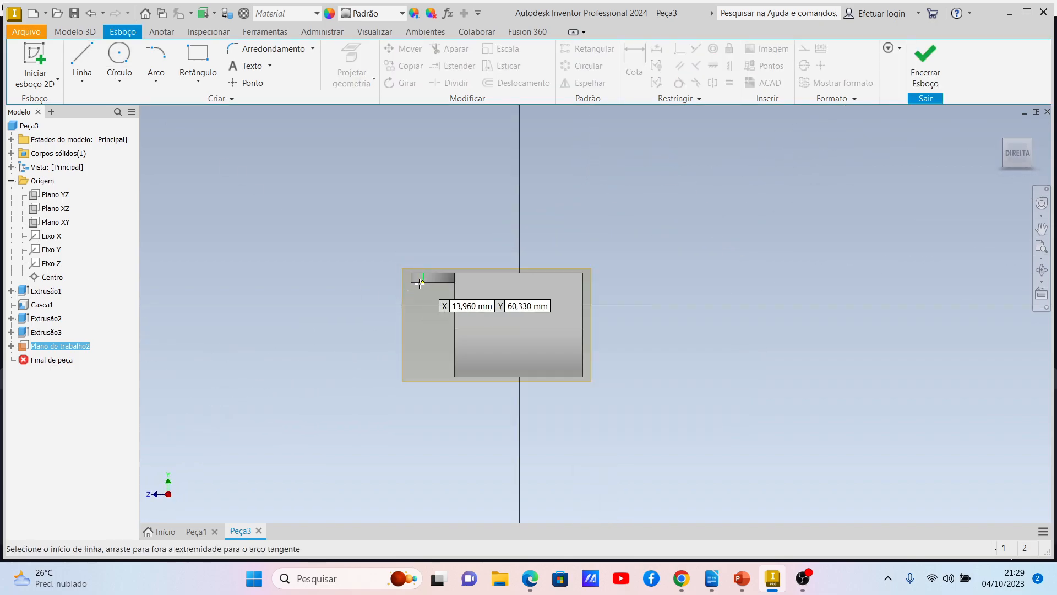
scroll(410, 293, "up", 5)
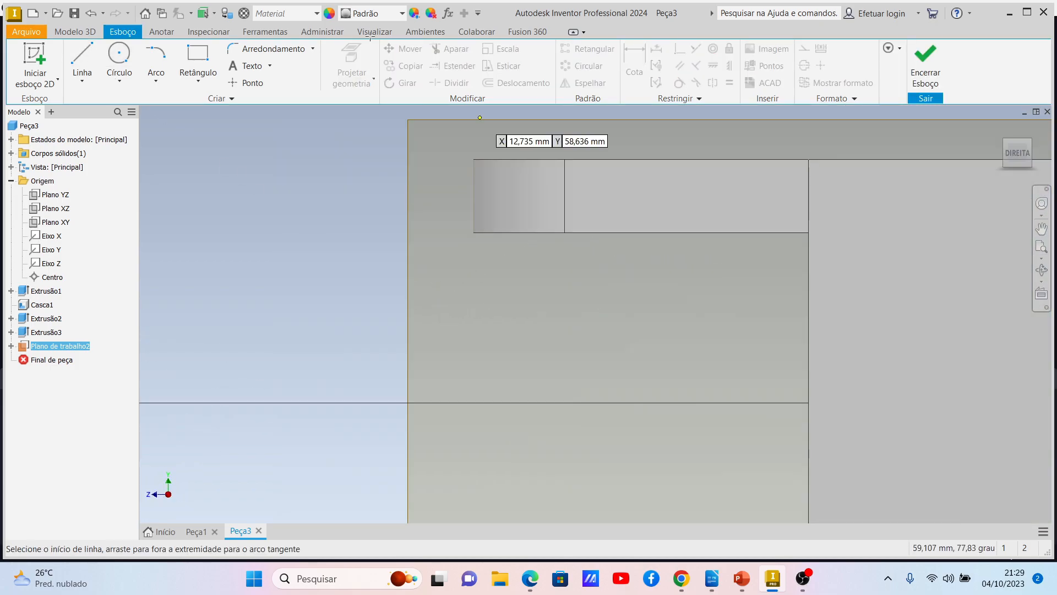
left_click(629, 234)
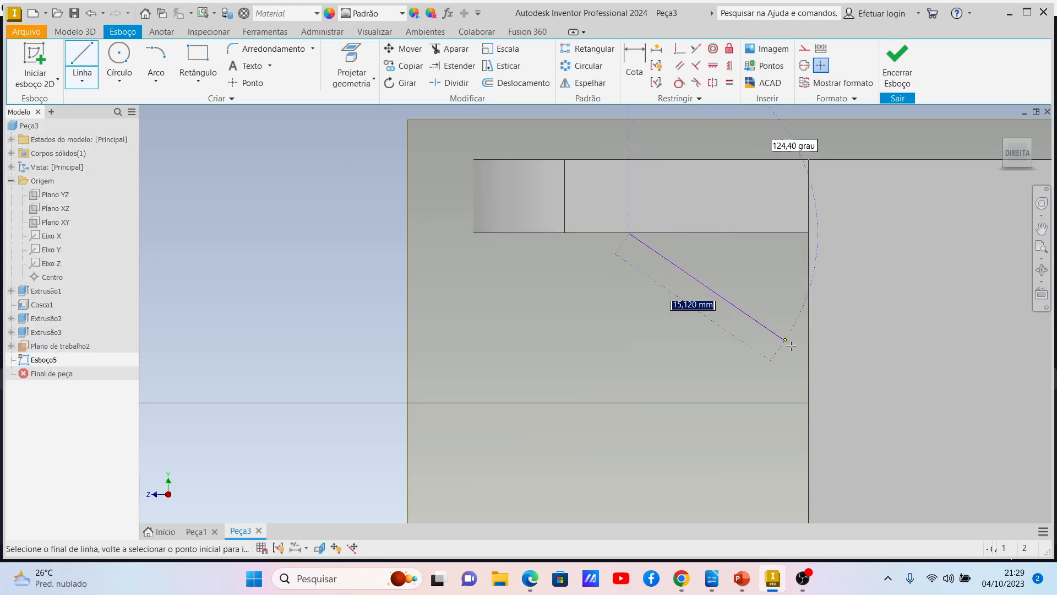
double_click(807, 362)
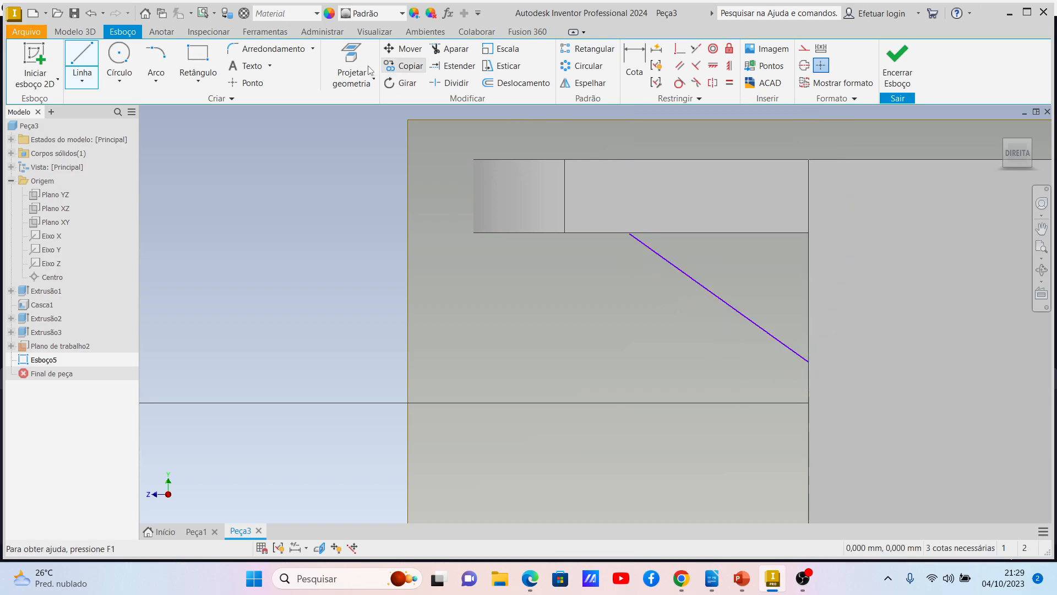
Try to dimension the diagonal rib line, and delete the line from the sketch.
left_click(636, 65)
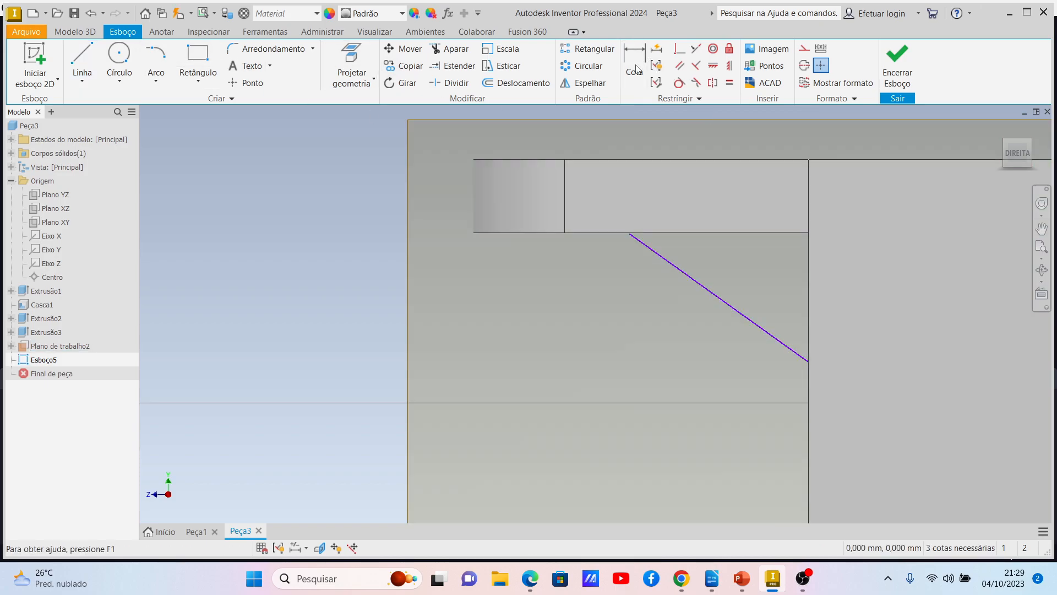
left_click(631, 235)
scroll(612, 239, "up", 3)
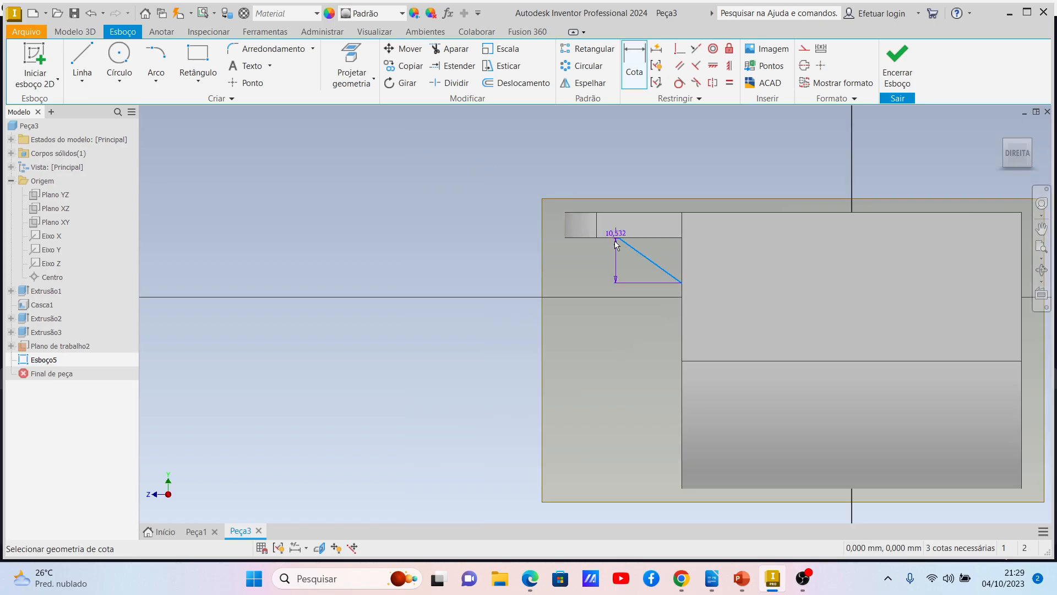
scroll(613, 239, "down", 8)
key("Escape")
left_click(553, 251)
key("Delete")
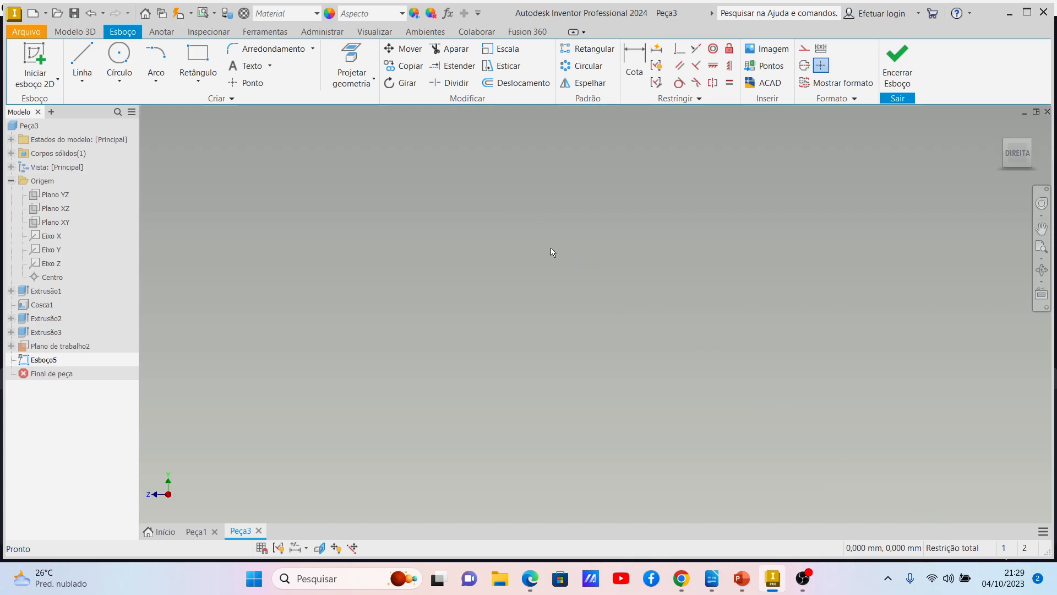
Redraw the diagonal rib line from a point on the tab's underside edge down to the body's end edge.
scroll(553, 253, "up", 3)
scroll(552, 251, "down", 3)
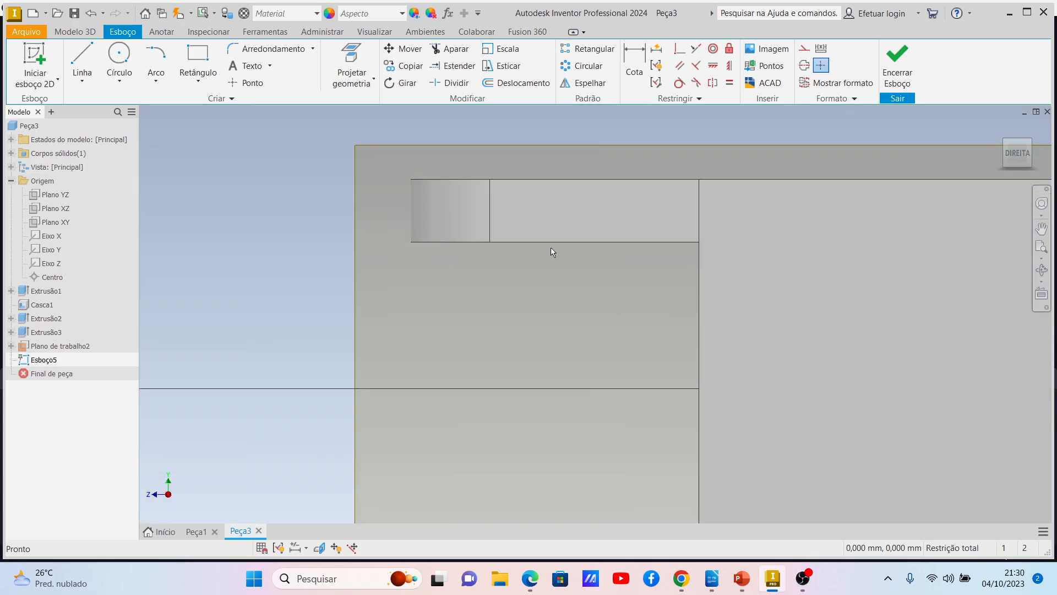
left_click(82, 61)
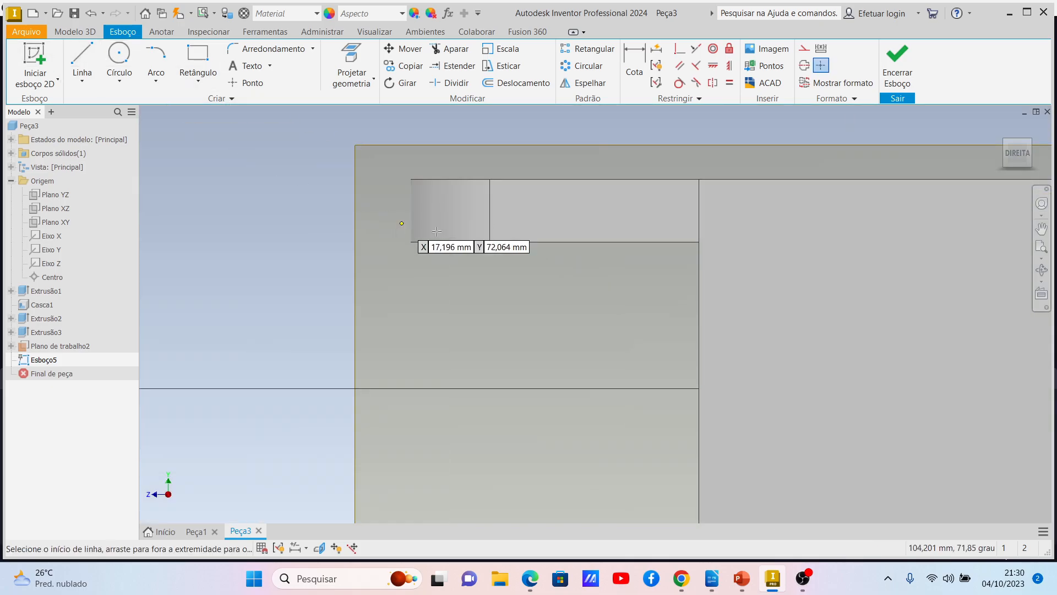
left_click(543, 243)
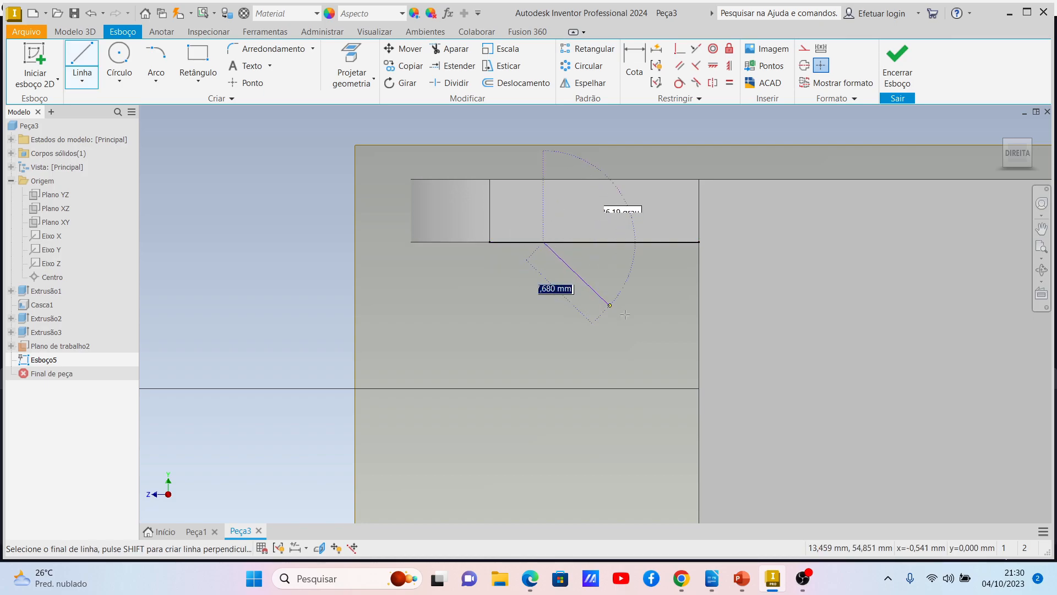
double_click(697, 358)
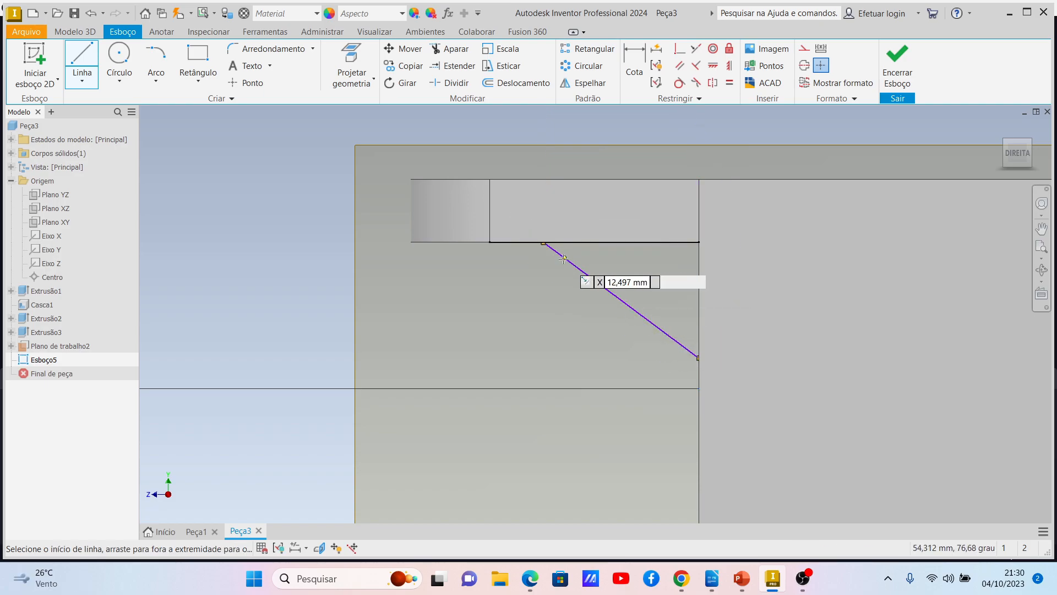
Try to dimension the distance from the diagonal line's upper end to the corner between the tab's underside and the body.
left_click(633, 77)
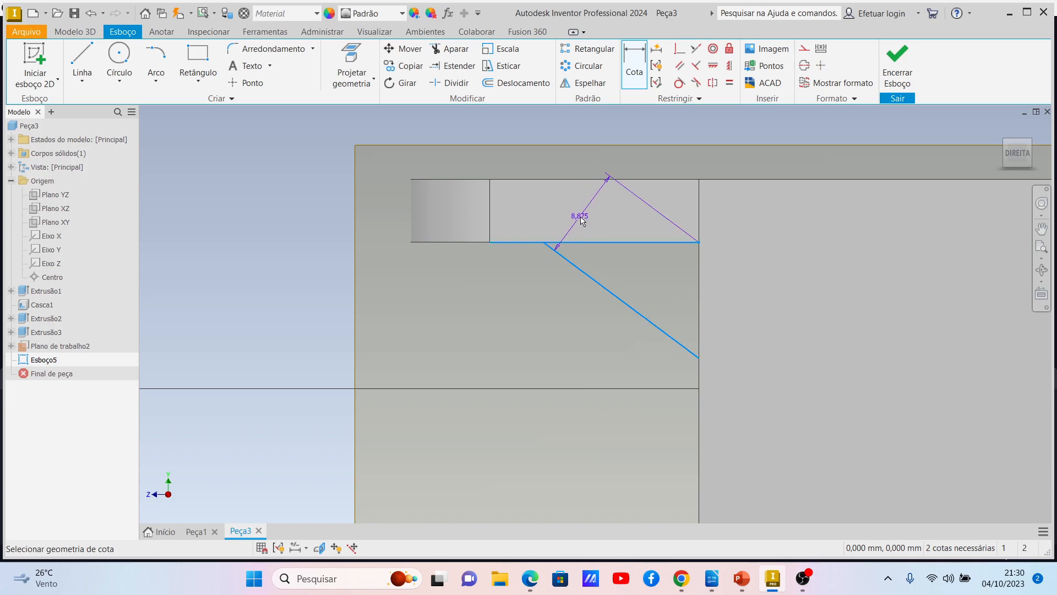
left_click(649, 324)
key("Escape")
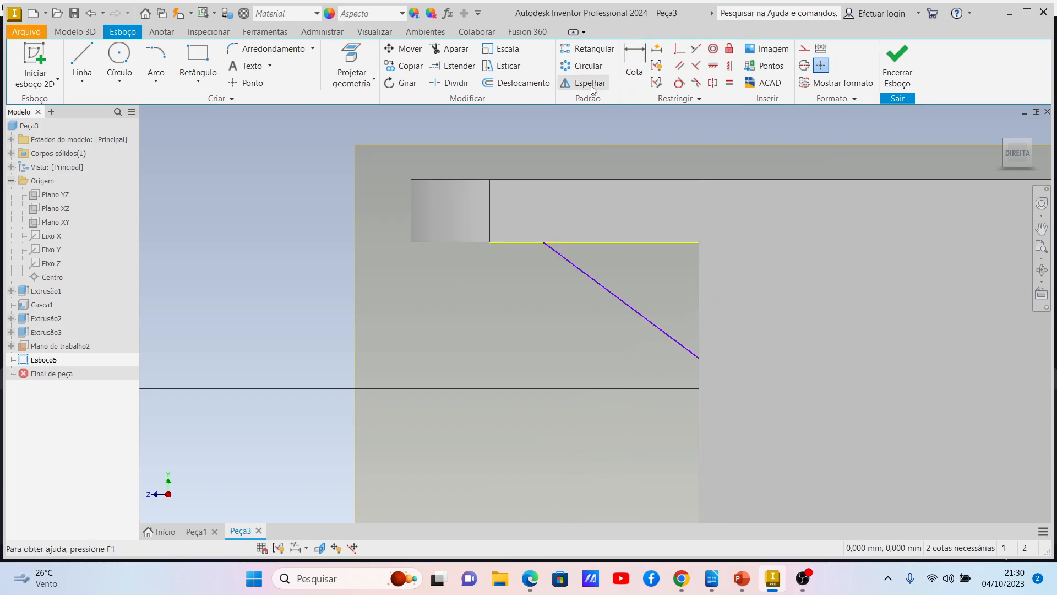
left_click(634, 63)
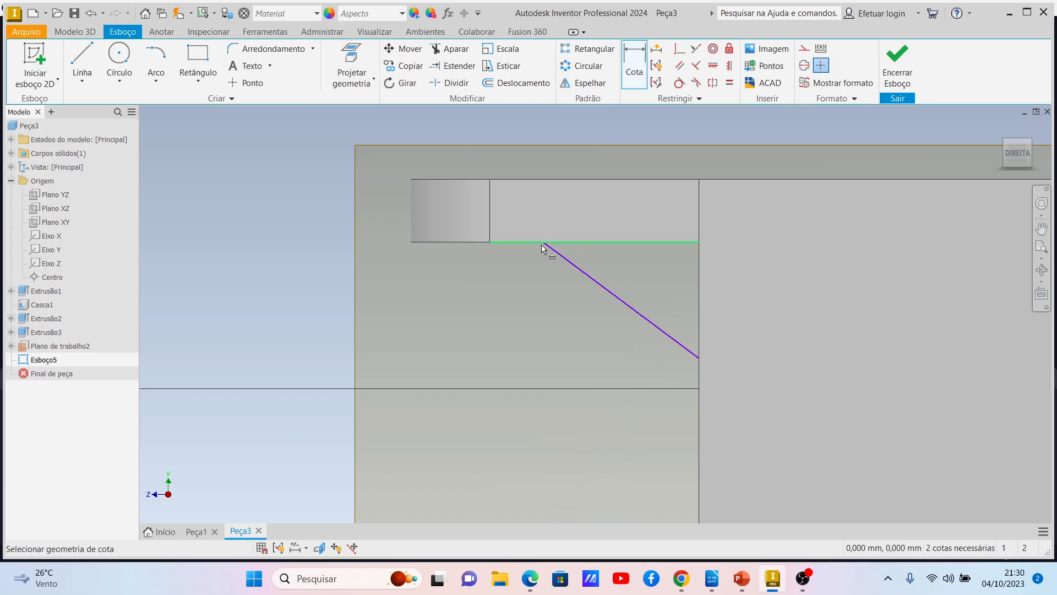
scroll(545, 246, "down", 4)
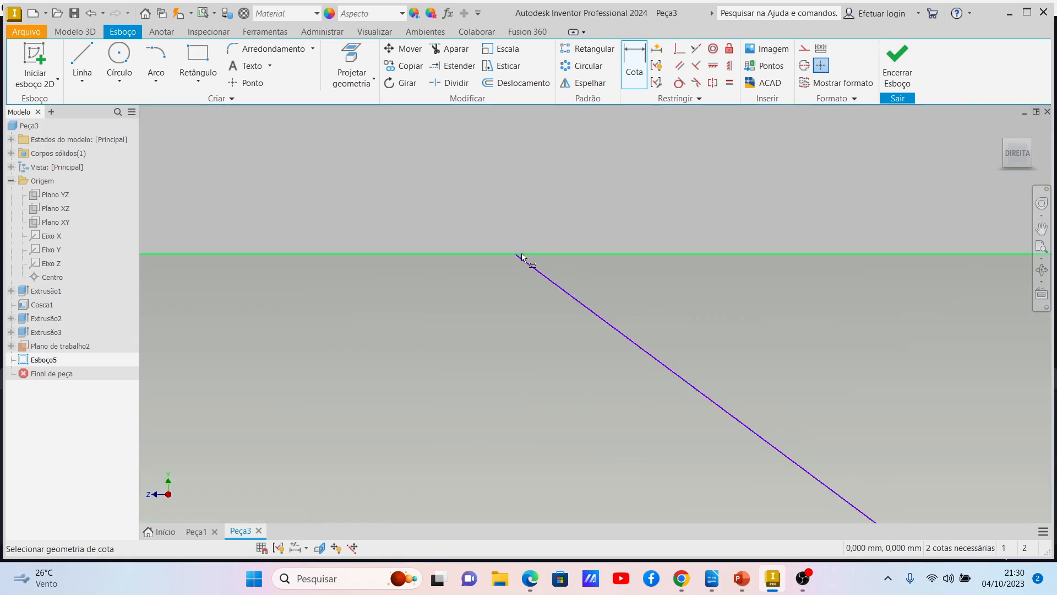
left_click(516, 258)
left_click(518, 258)
scroll(557, 264, "down", 5)
scroll(567, 270, "up", 4)
scroll(883, 287, "up", 5)
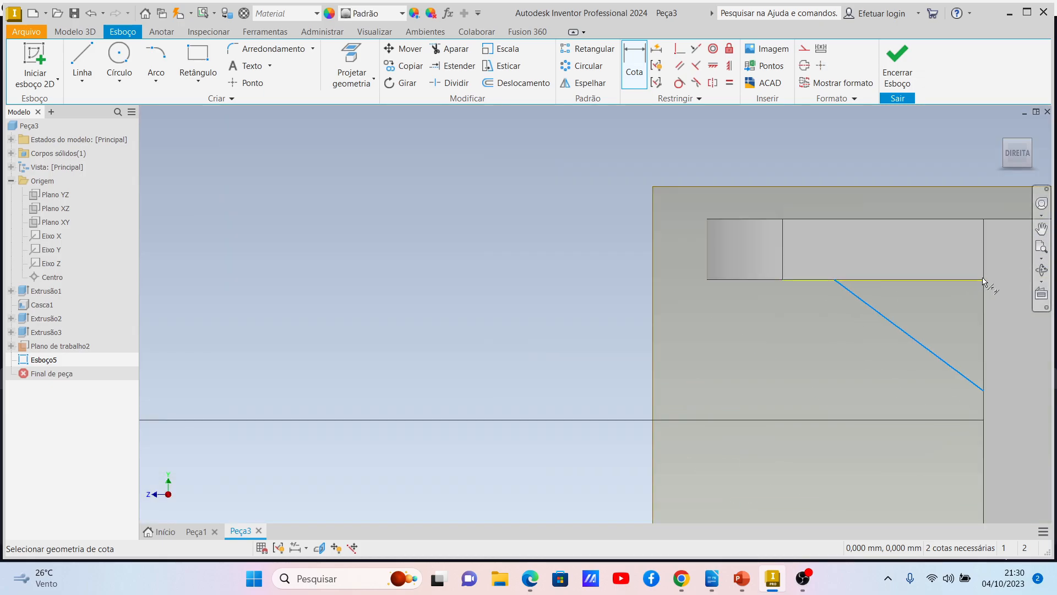
left_click(985, 281)
key("Escape")
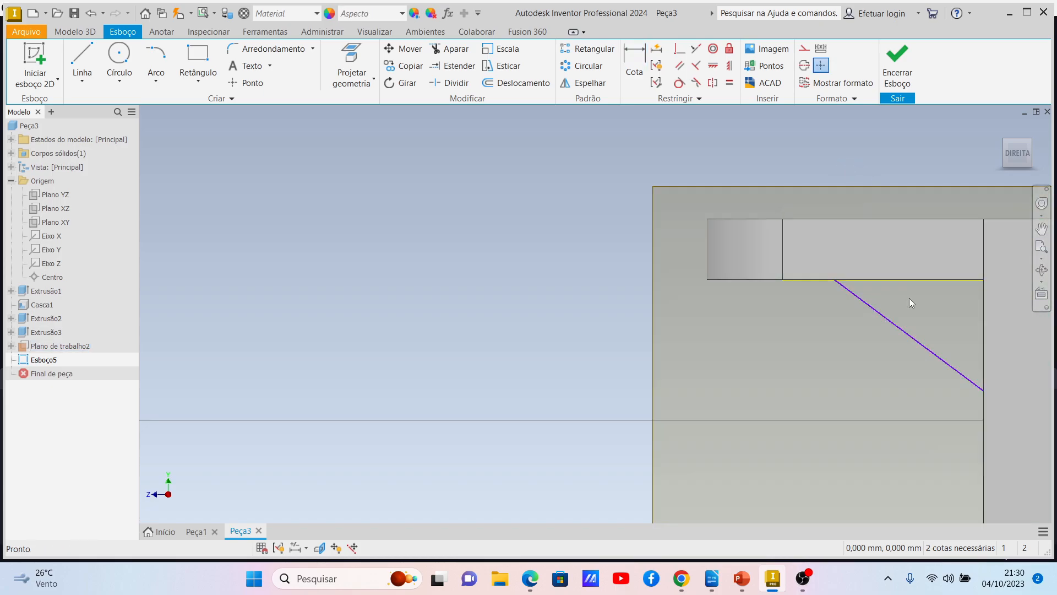
Draw a horizontal line along the tab's underside from the body corner to the upper end of the diagonal line.
left_click(1042, 229)
left_click_drag(941, 279, 701, 286)
key("Escape")
left_click(82, 55)
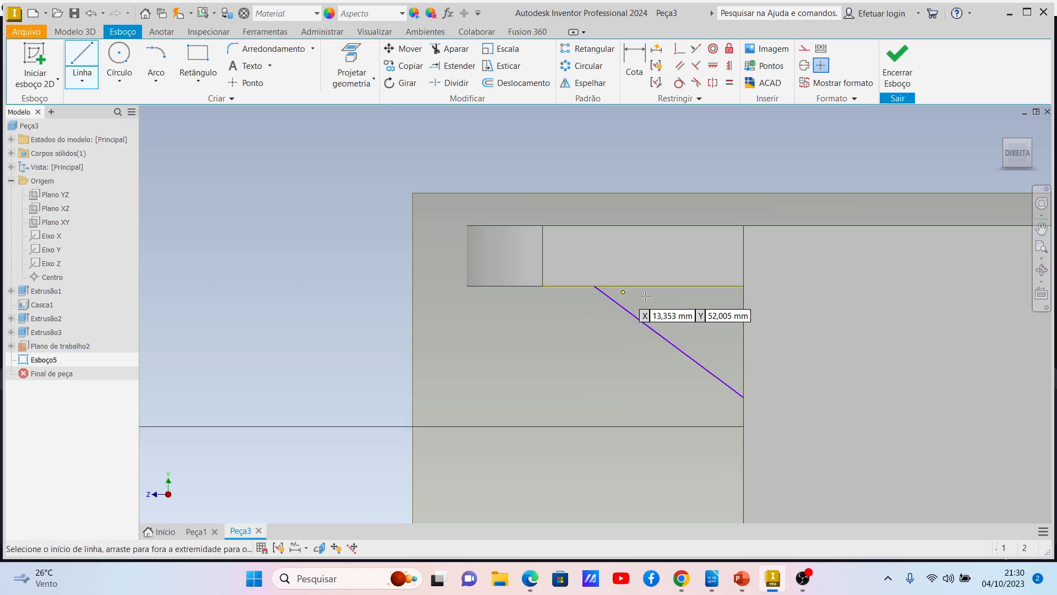
left_click(743, 286)
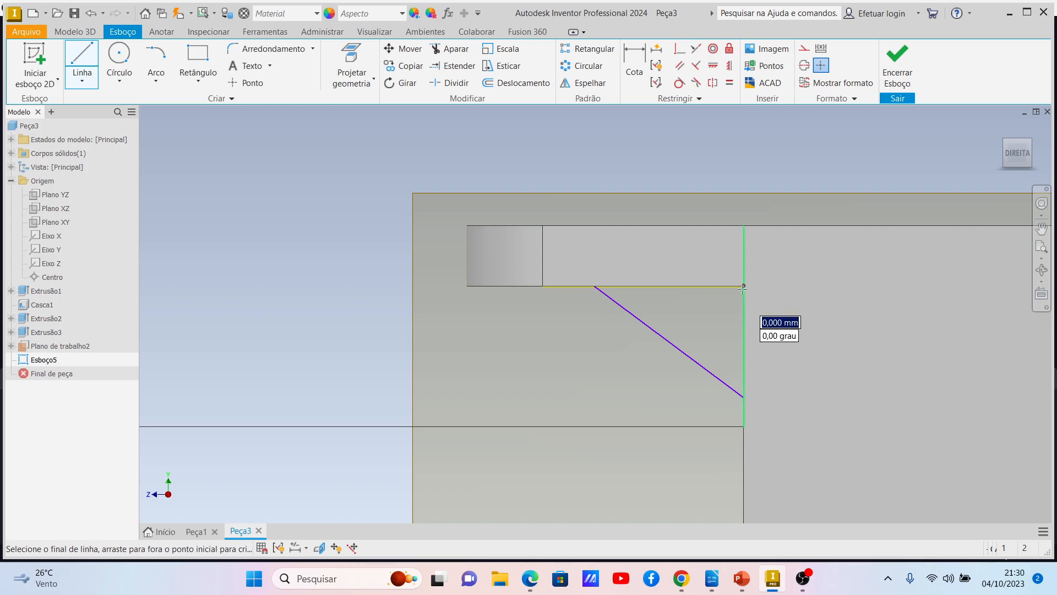
key("Escape")
key("Escape")
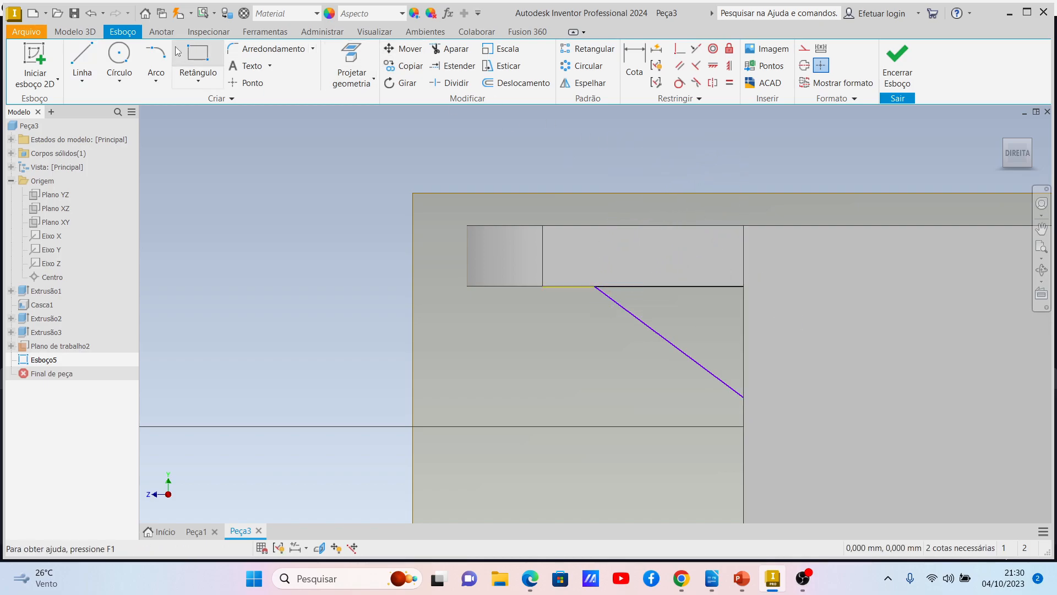
Try to dimension the horizontal line along the tab's underside.
left_click(632, 71)
left_click(651, 286)
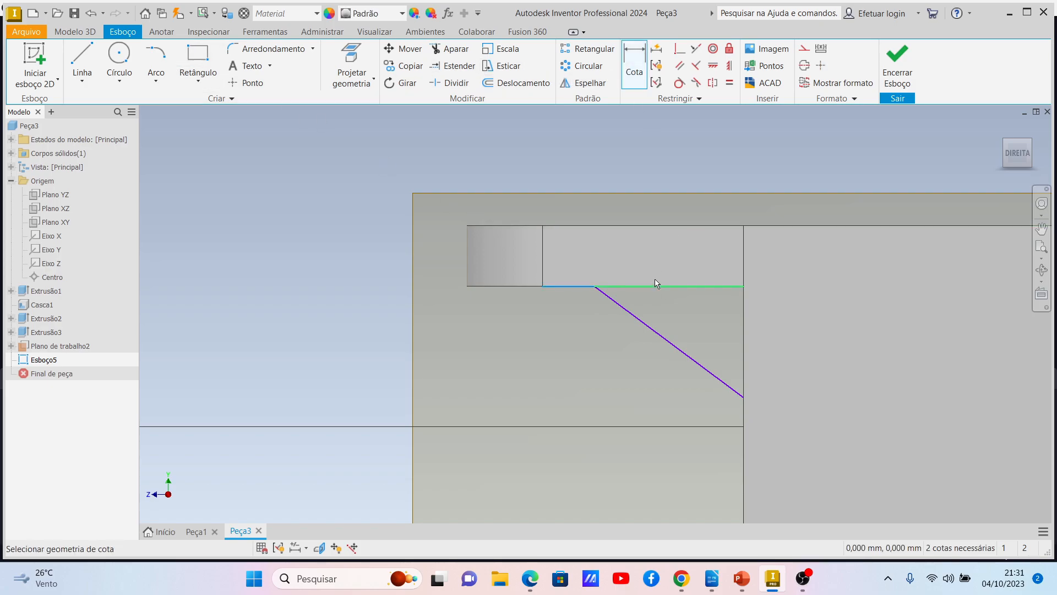
key("Escape")
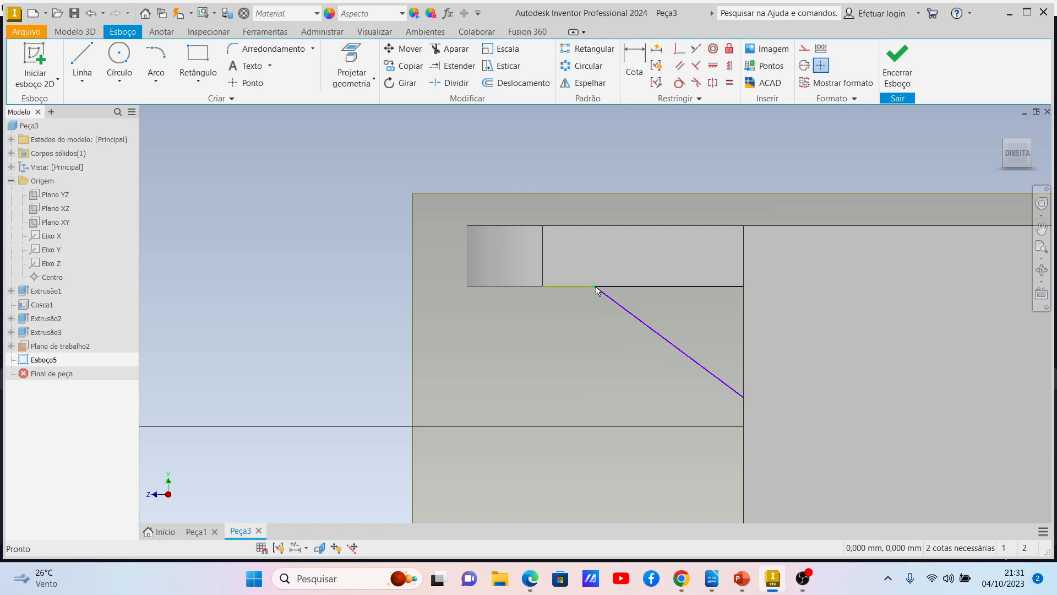
Delete the diagonal rib line and try again to dimension the horizontal line along the tab's underside.
left_click(632, 82)
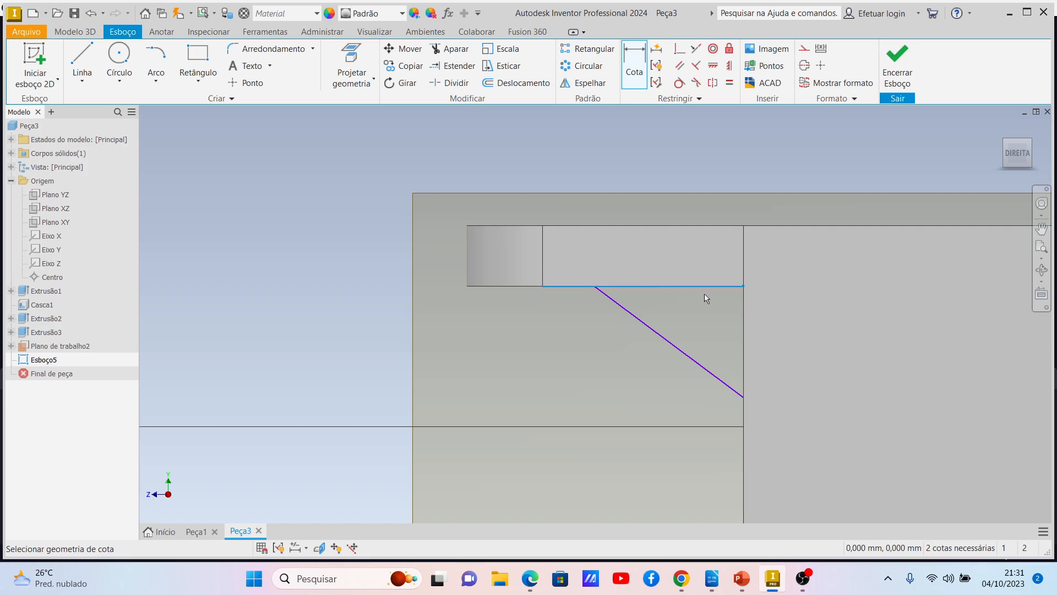
key("Escape")
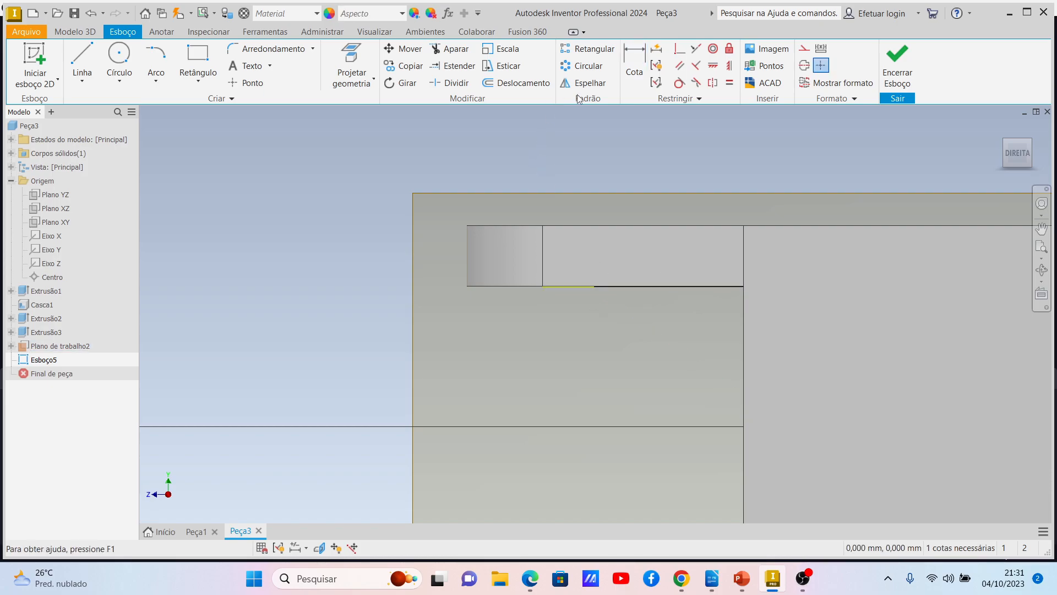
left_click(636, 65)
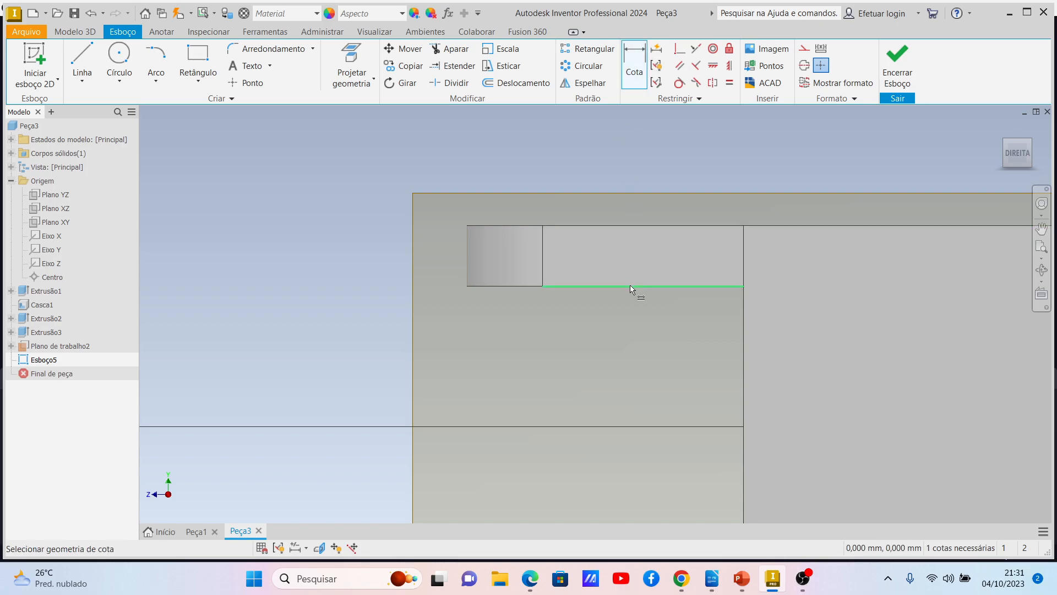
key("Escape")
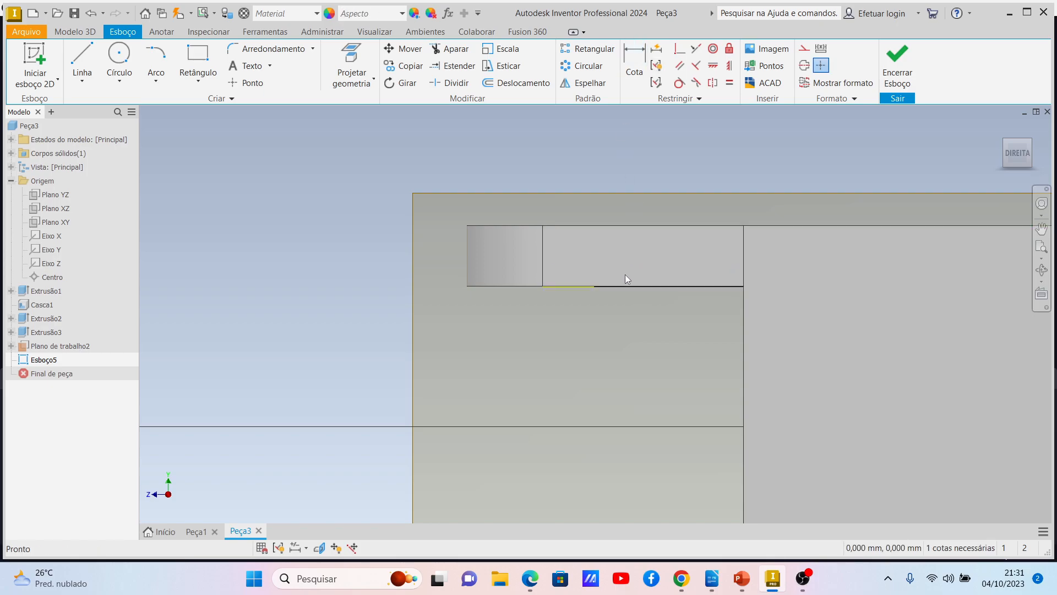
key("d")
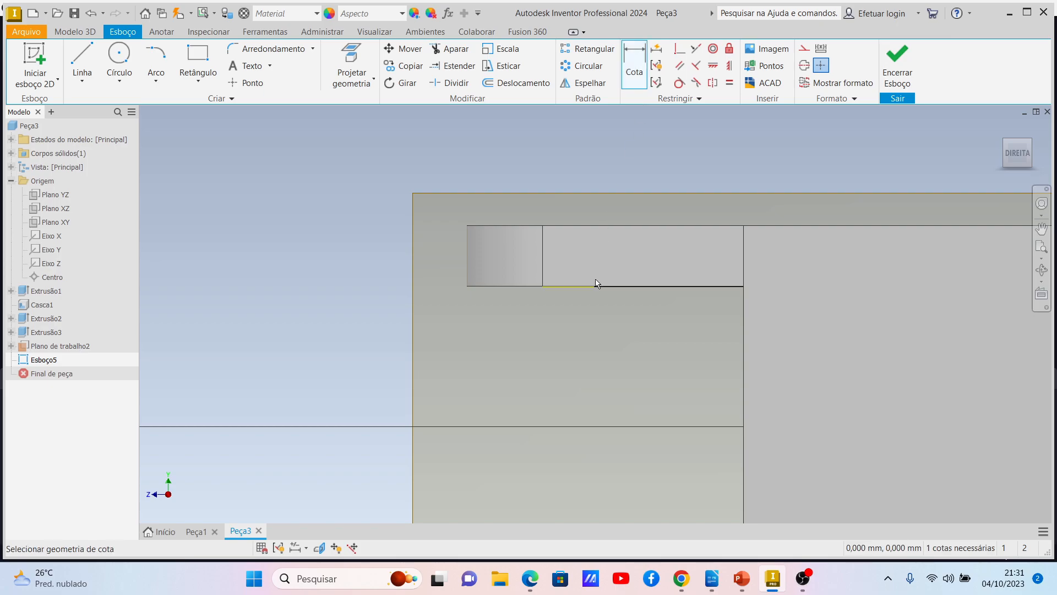
scroll(606, 289, "up", 4)
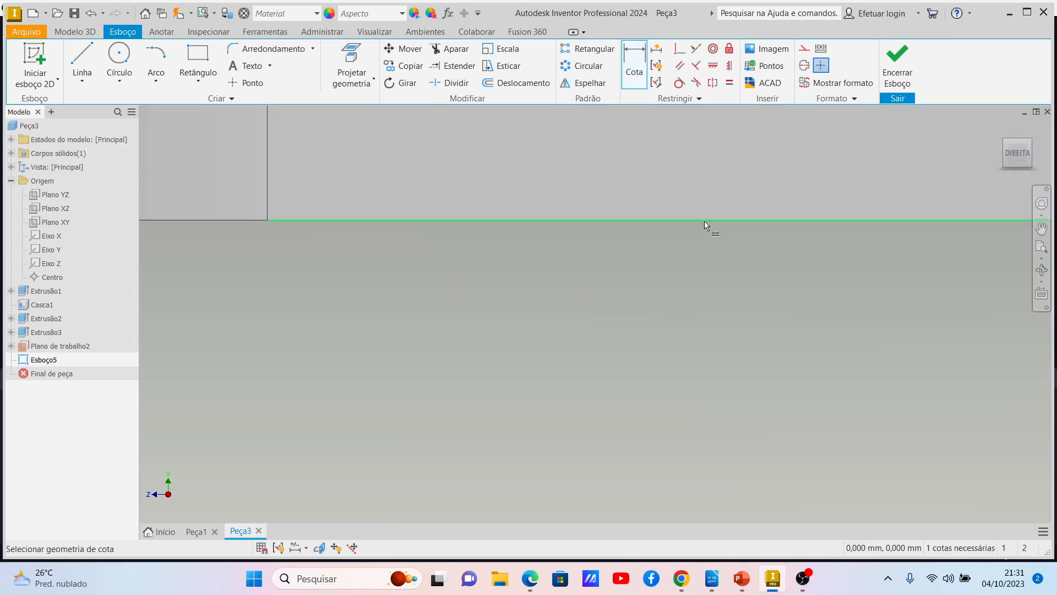
scroll(715, 224, "down", 4)
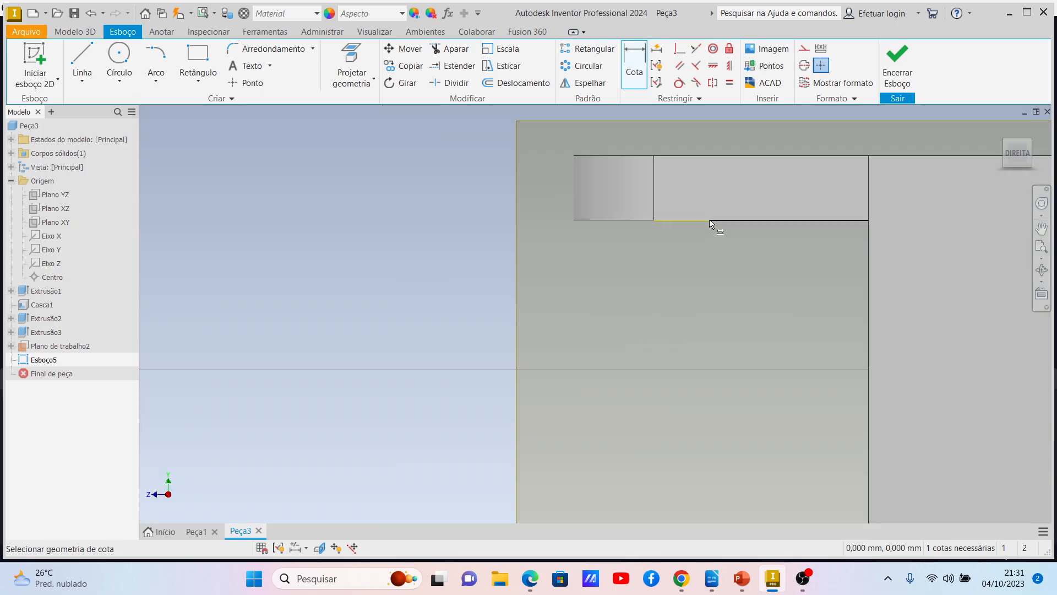
Delete the projected tab edge that overlaps the horizontal line along the tab's underside.
left_click(739, 220)
key("Delete")
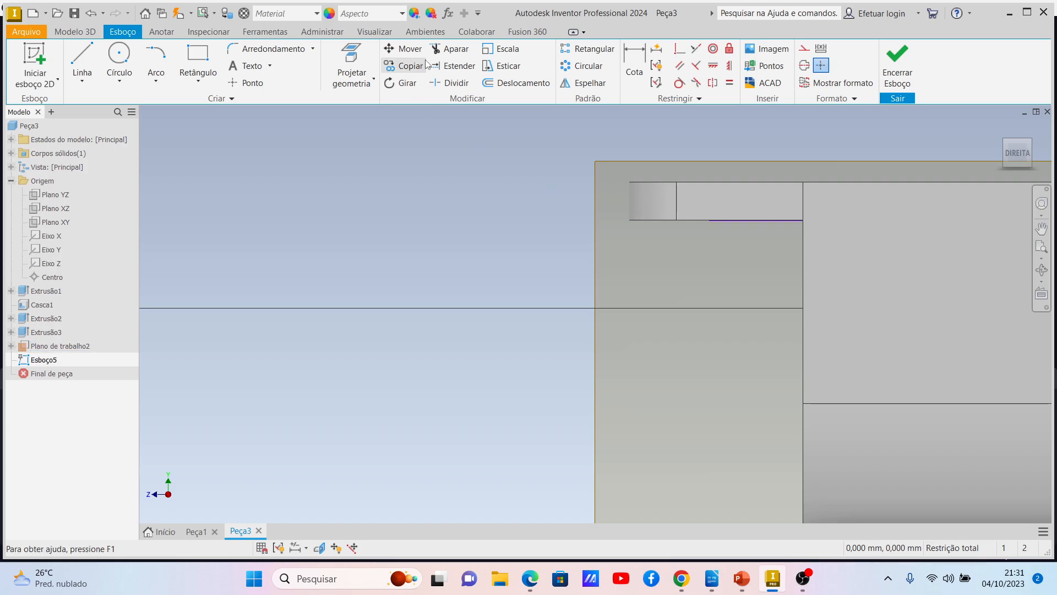
left_click(82, 59)
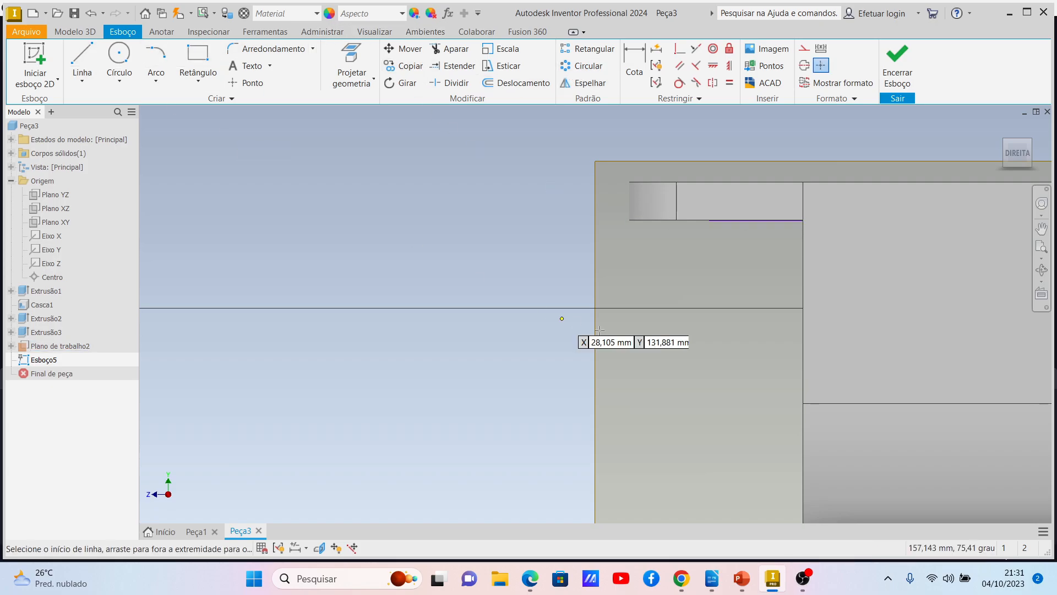
key("Escape")
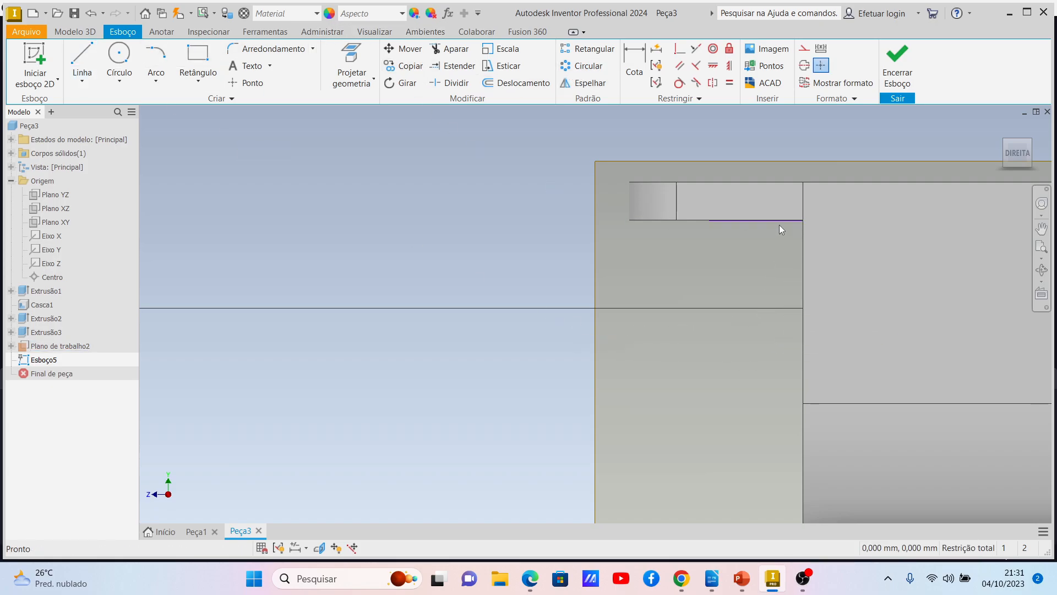
Dimension the horizontal line along the tab's underside to 15 mm.
left_click(637, 64)
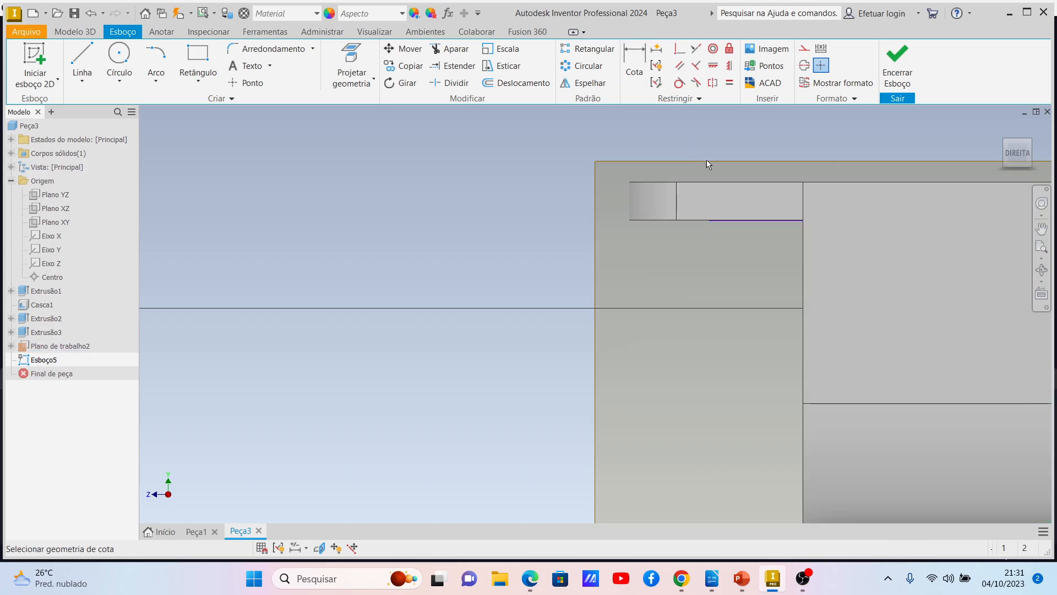
left_click(728, 218)
left_click(731, 206)
type("1")
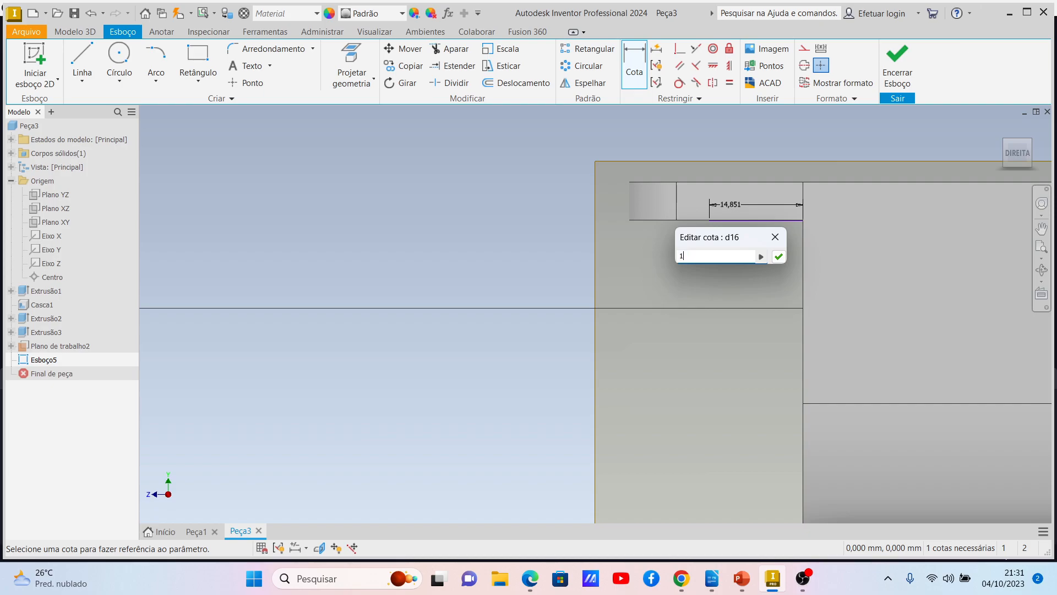
type("5")
key("Return")
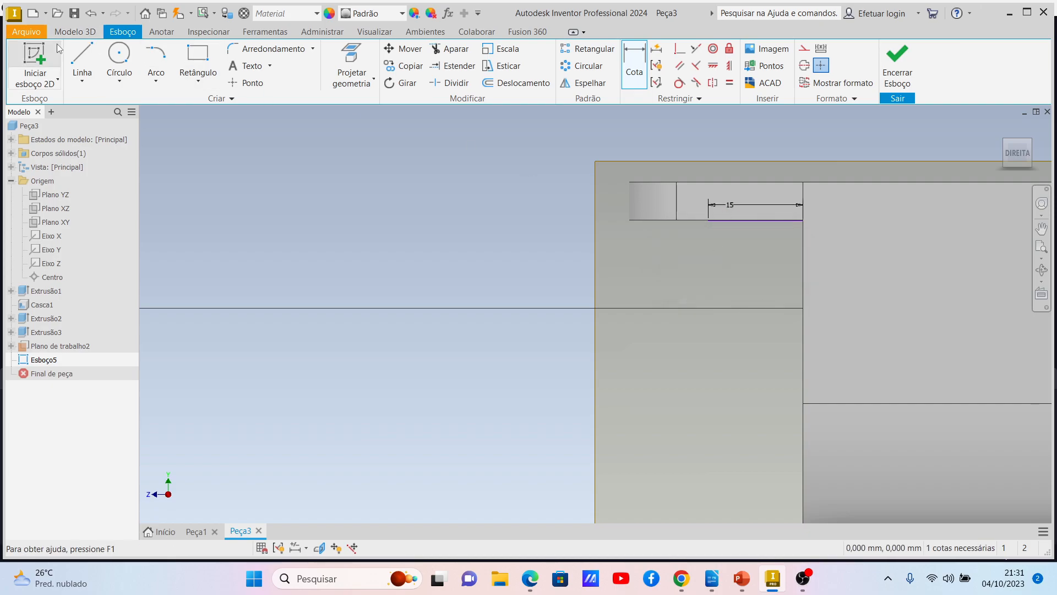
Try to draw a line from the corner between the tab's underside and the body down the body's end edge.
left_click(87, 60)
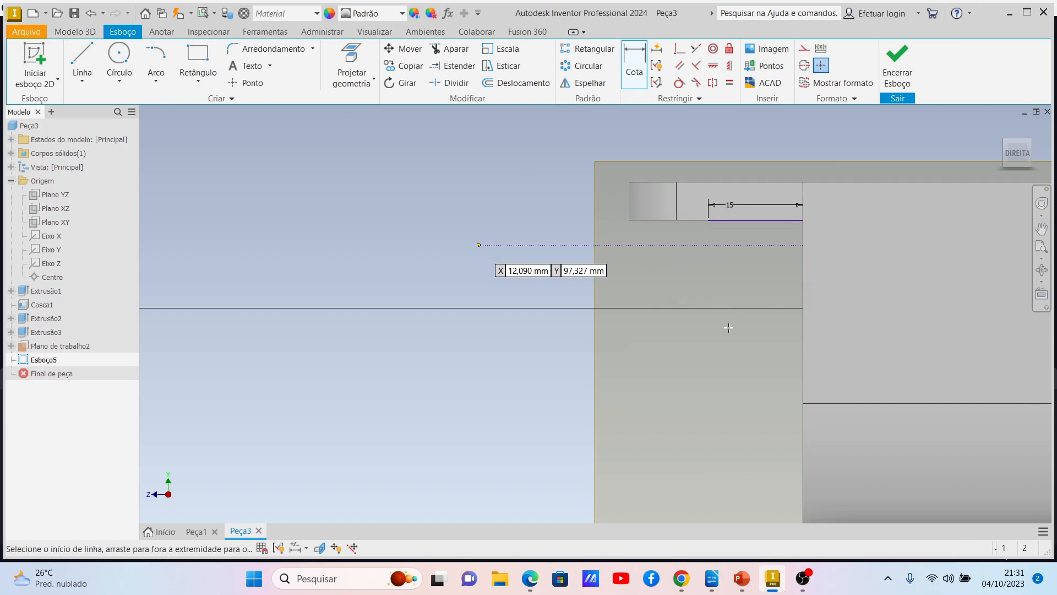
left_click(803, 222)
key("Escape")
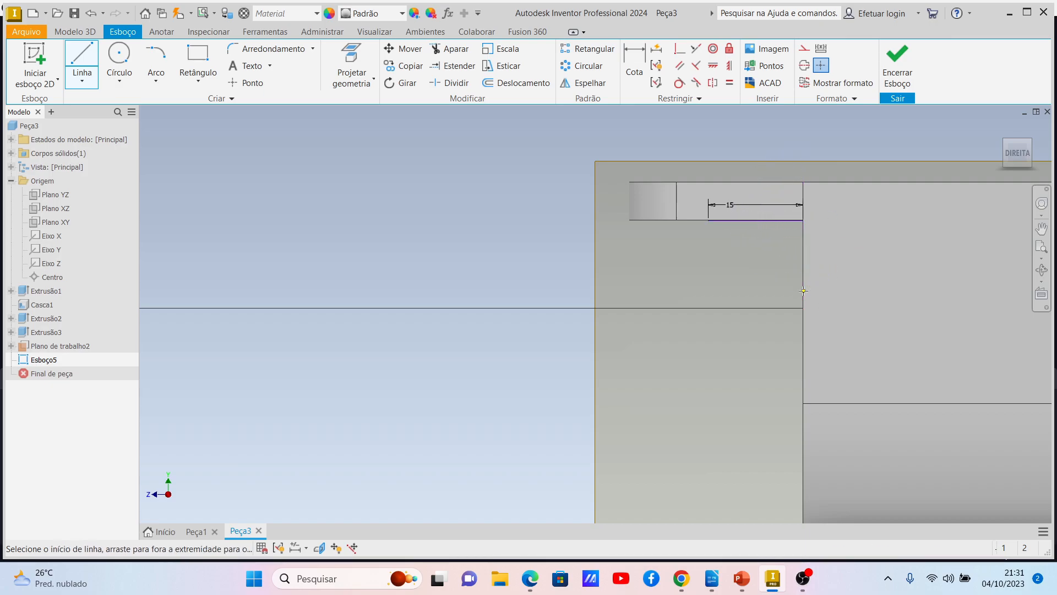
left_click(83, 60)
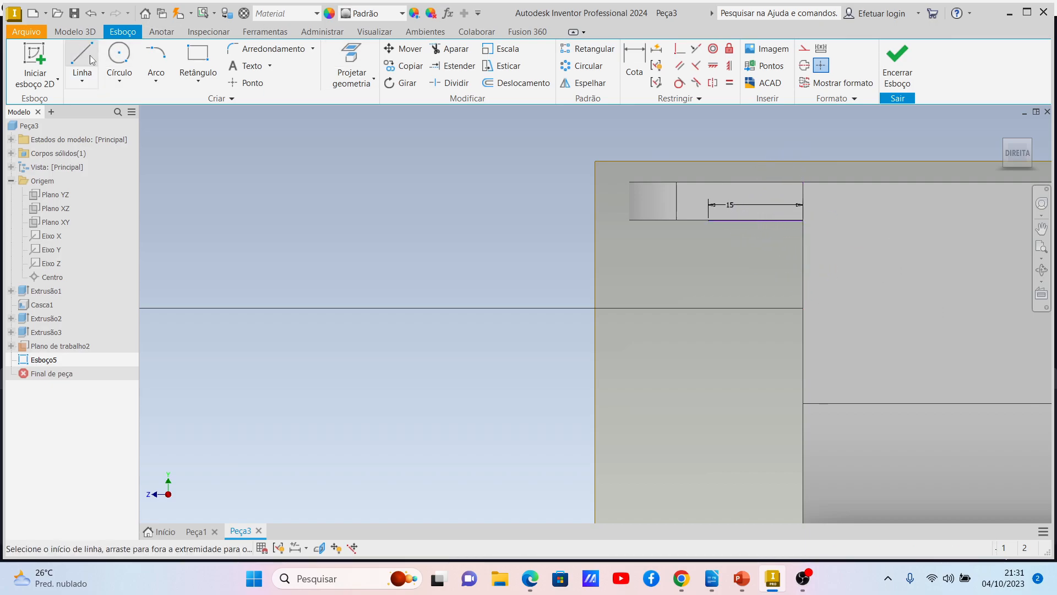
left_click(804, 221)
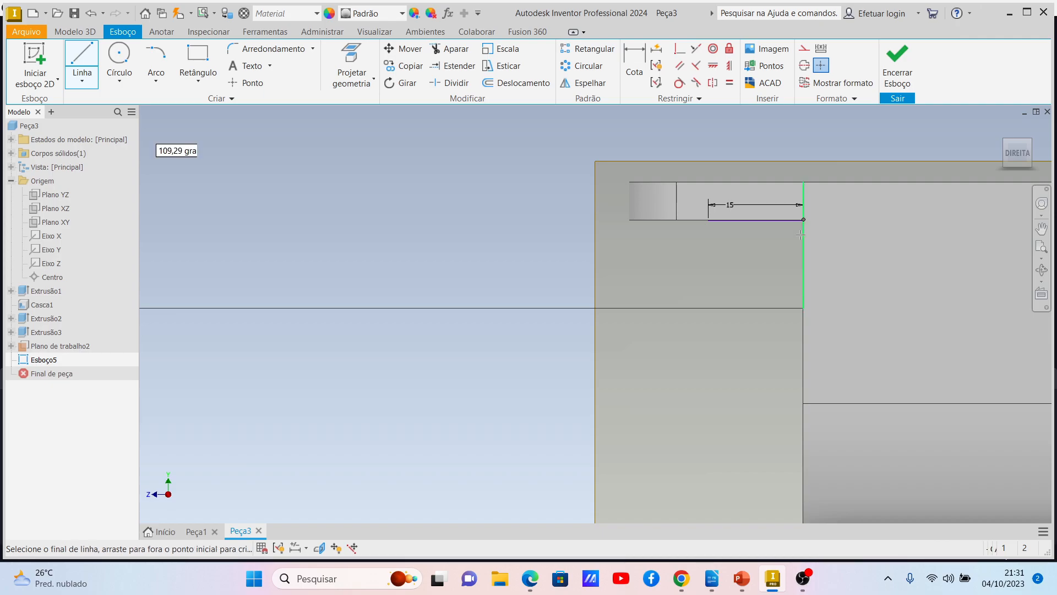
left_click(801, 269)
key("Escape")
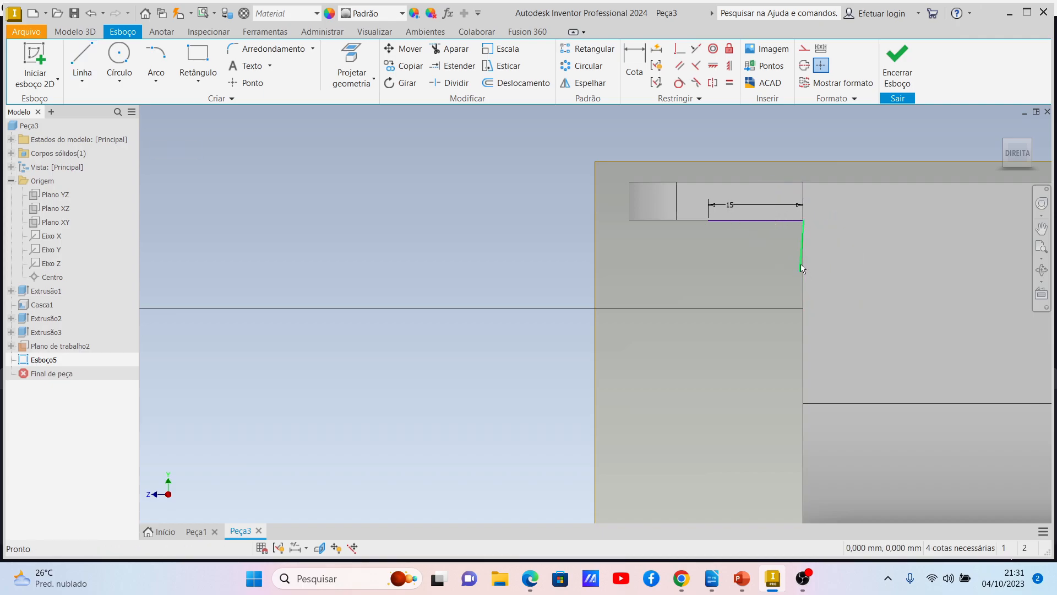
Try again to draw a vertical line down the body's end edge, starting at the inner end of the 15 mm line.
left_click(82, 60)
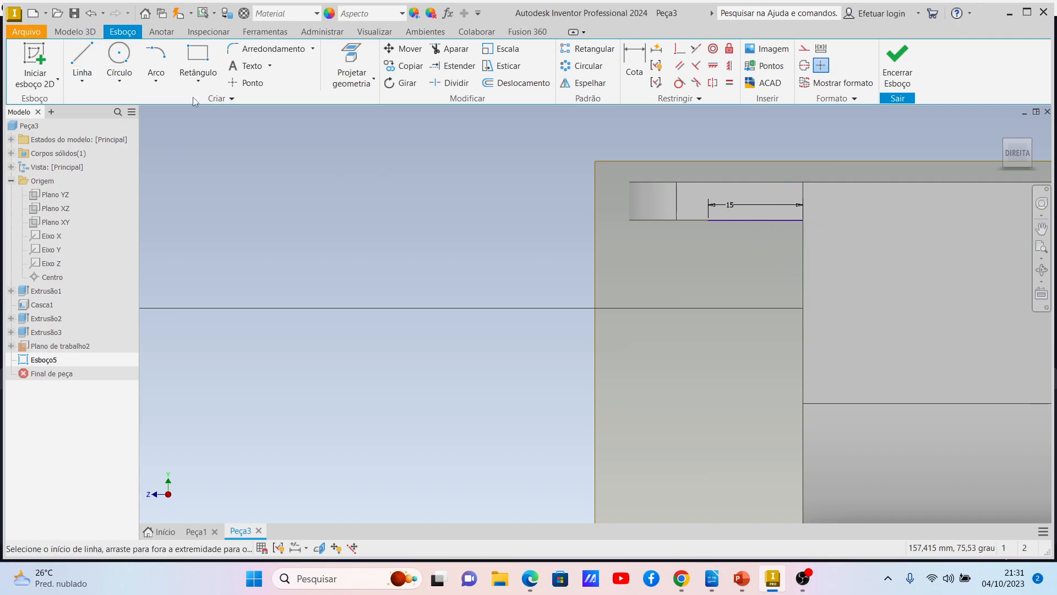
left_click(804, 220)
key("Escape")
scroll(859, 298, "up", 5)
scroll(859, 298, "down", 5)
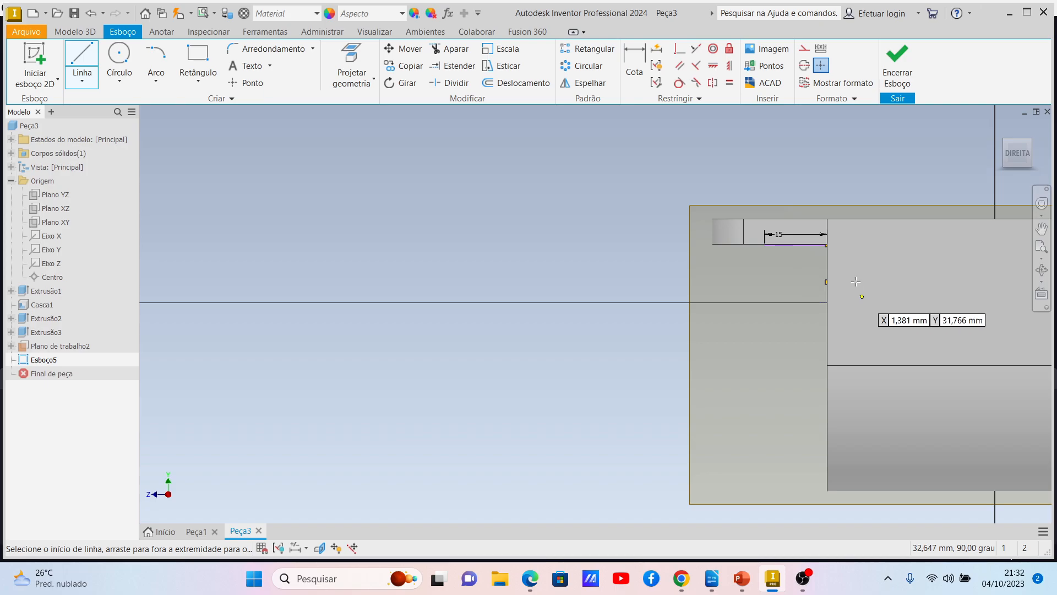
key("Escape")
key("l")
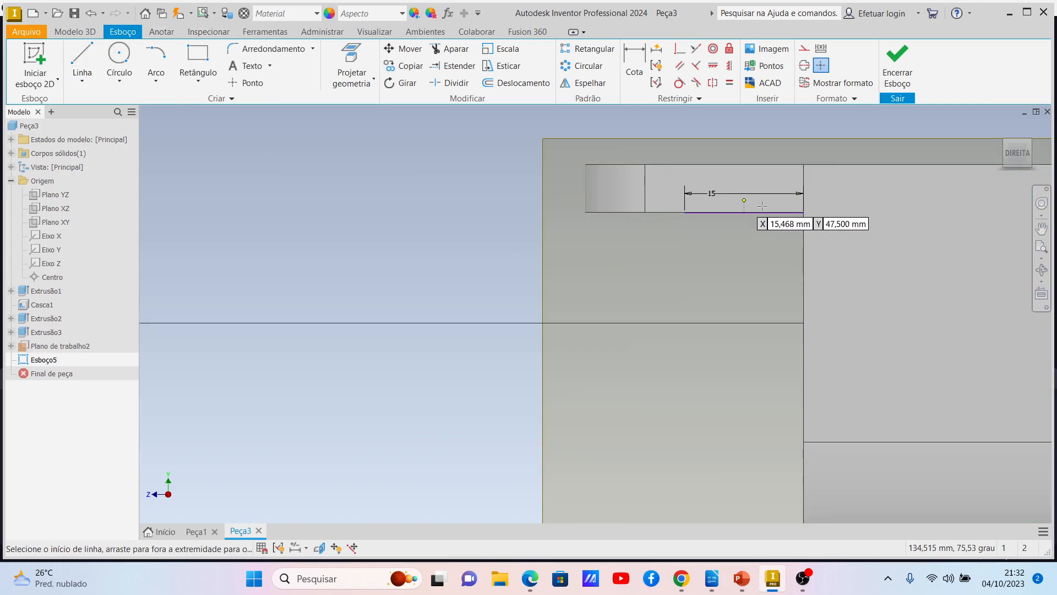
left_click(803, 212)
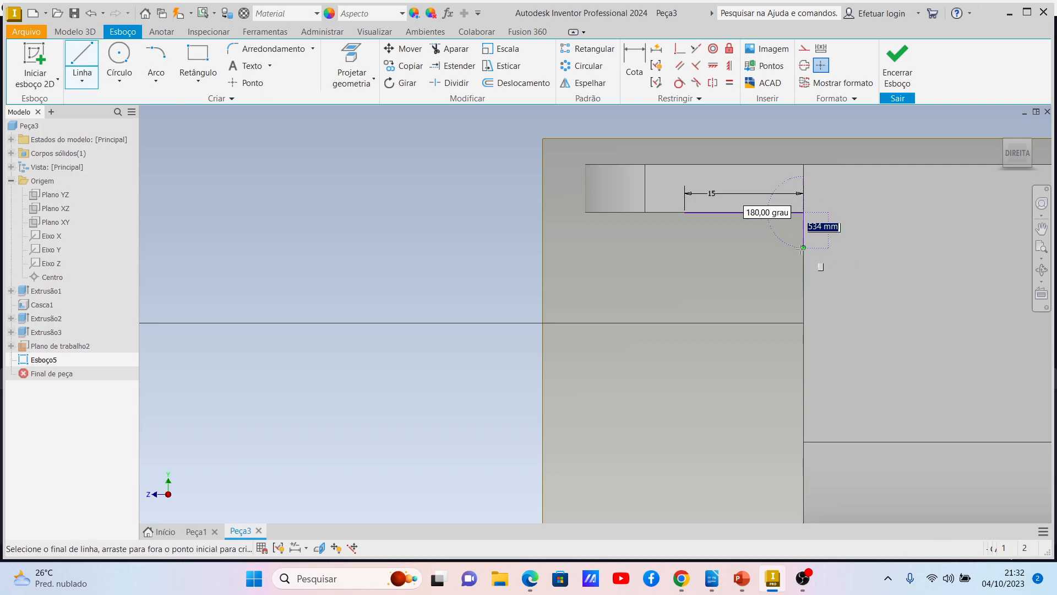
key("Escape")
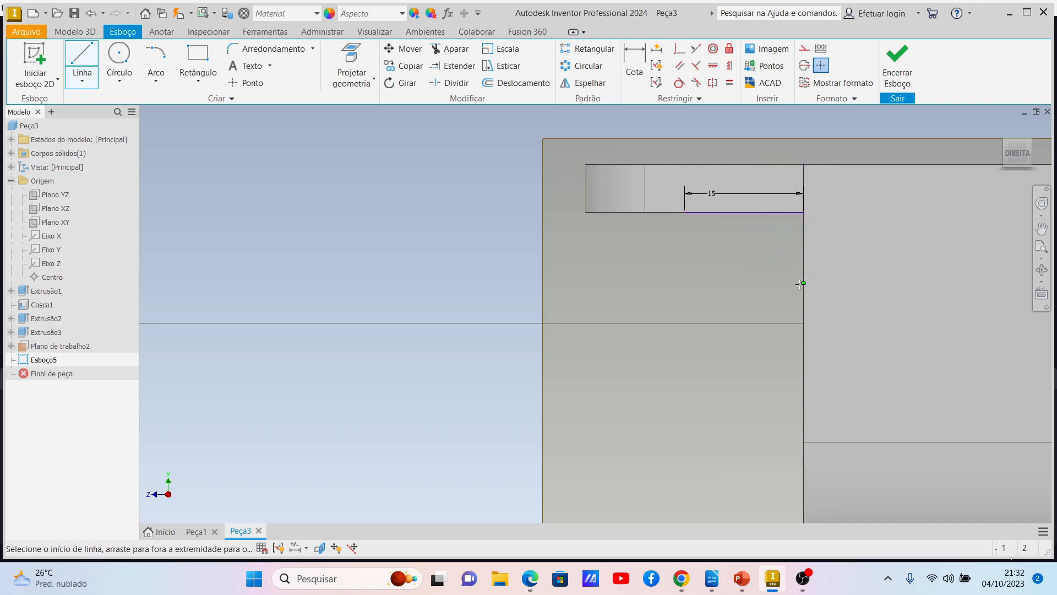
key("Escape")
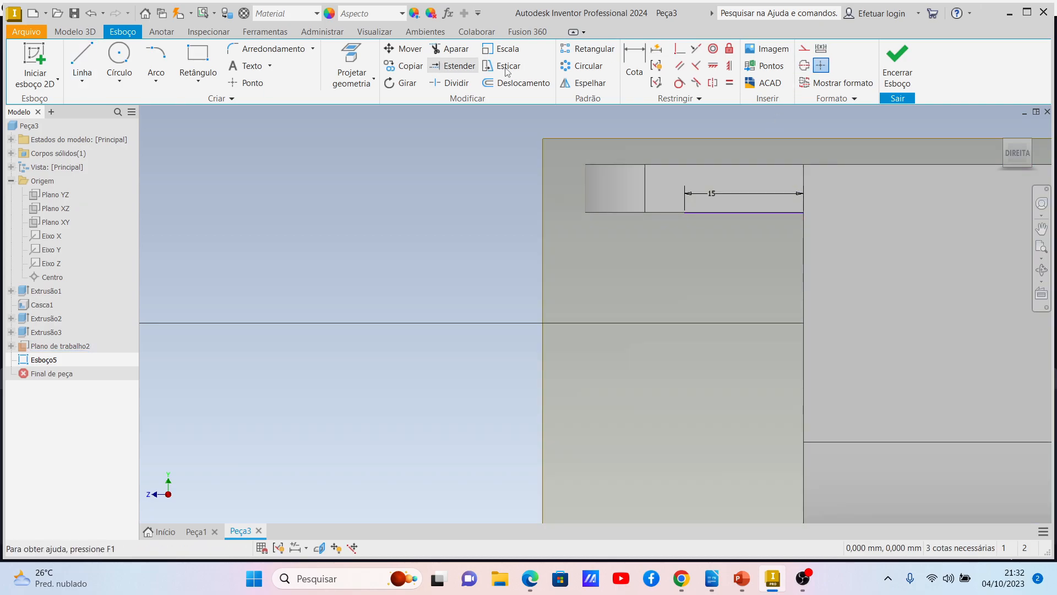
left_click(635, 61)
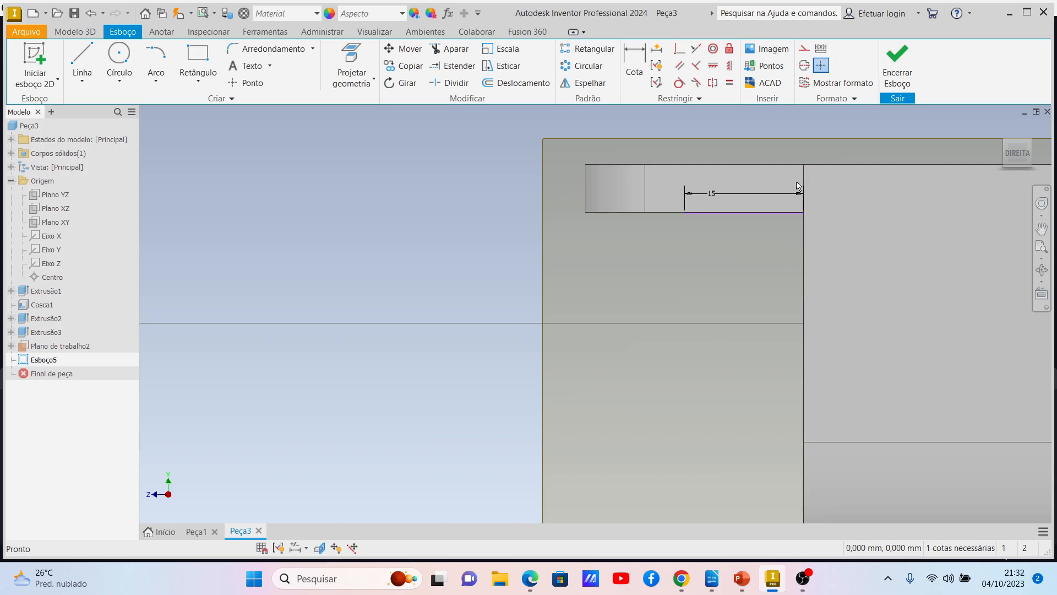
Draw a vertical line from the tab corner down the body's end edge and dimension its length to 15 mm.
key("l")
left_click(804, 213)
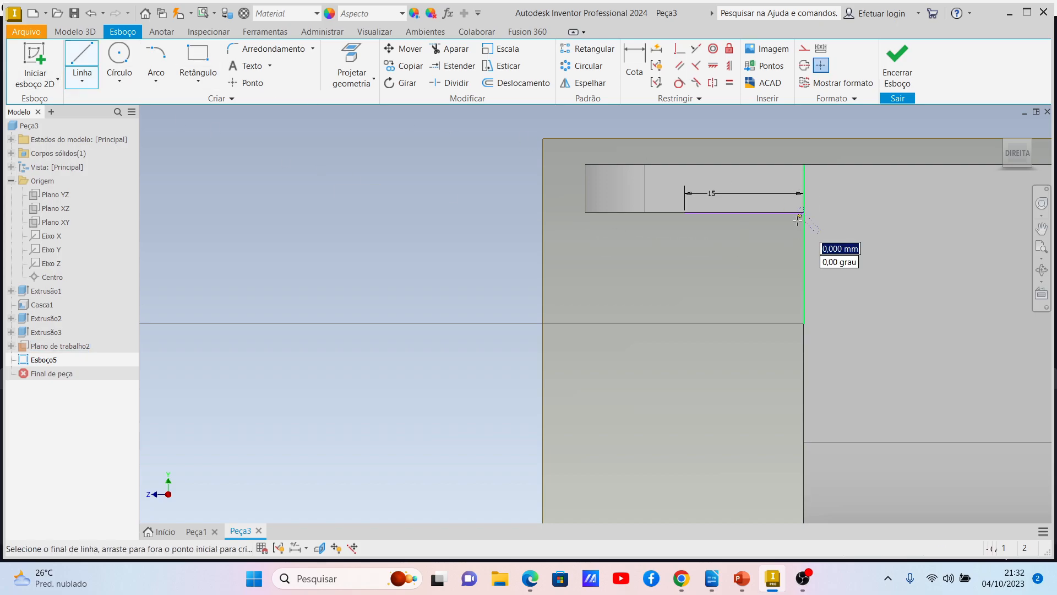
double_click(804, 293)
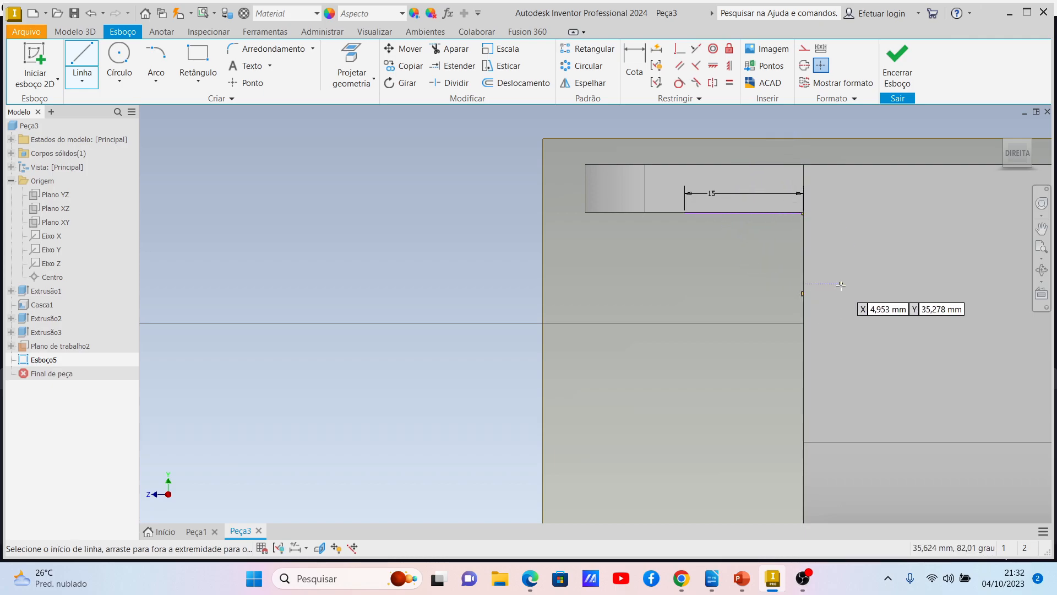
left_click(638, 81)
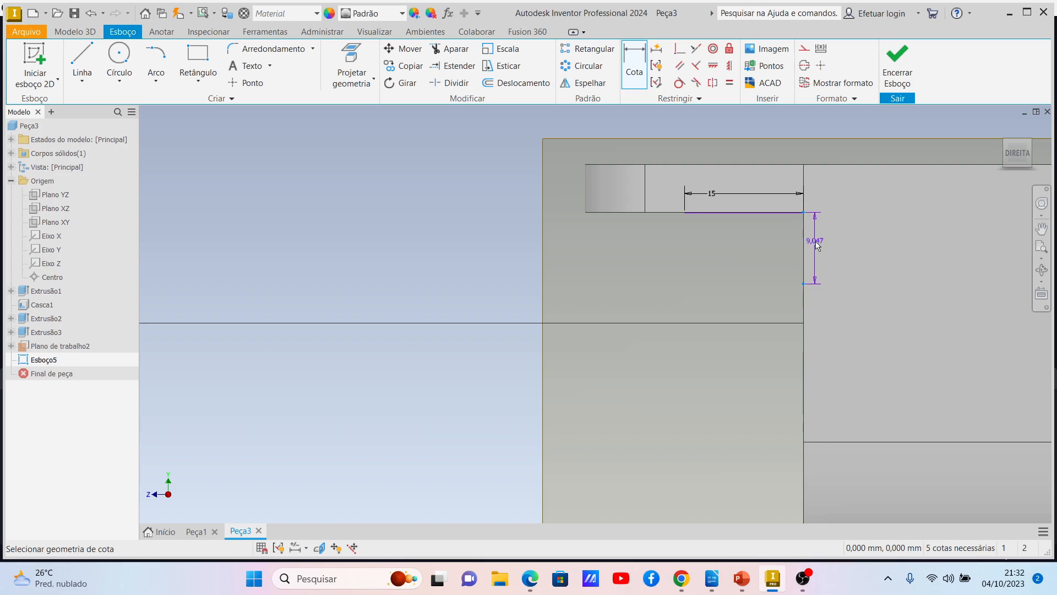
left_click(817, 245)
key("Return")
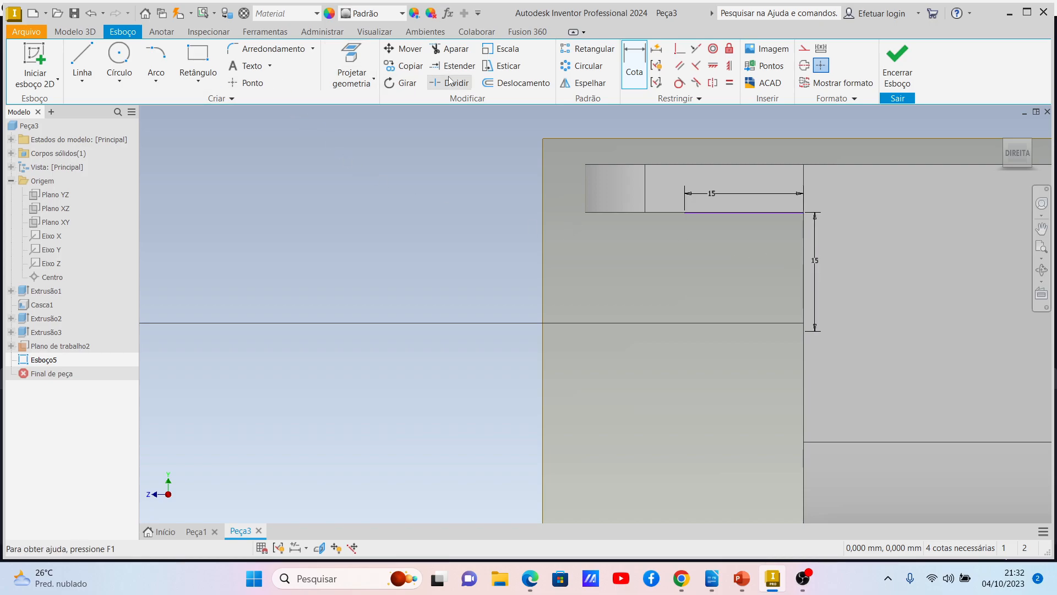
Draw the diagonal rib line between the outer ends of the two 15 mm lines, and delete the horizontal line under the tab.
left_click(92, 54)
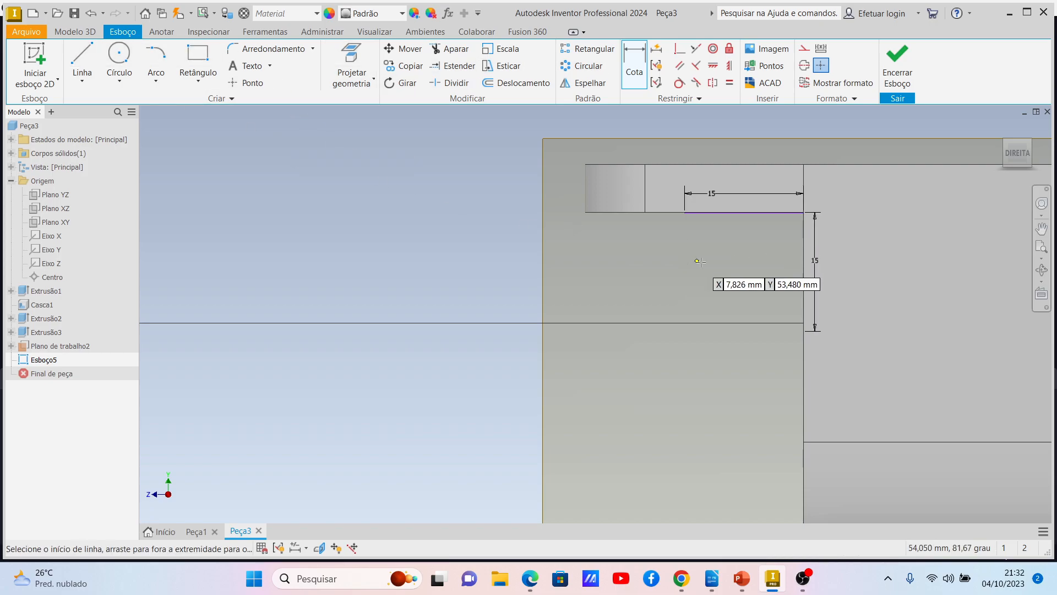
left_click(684, 212)
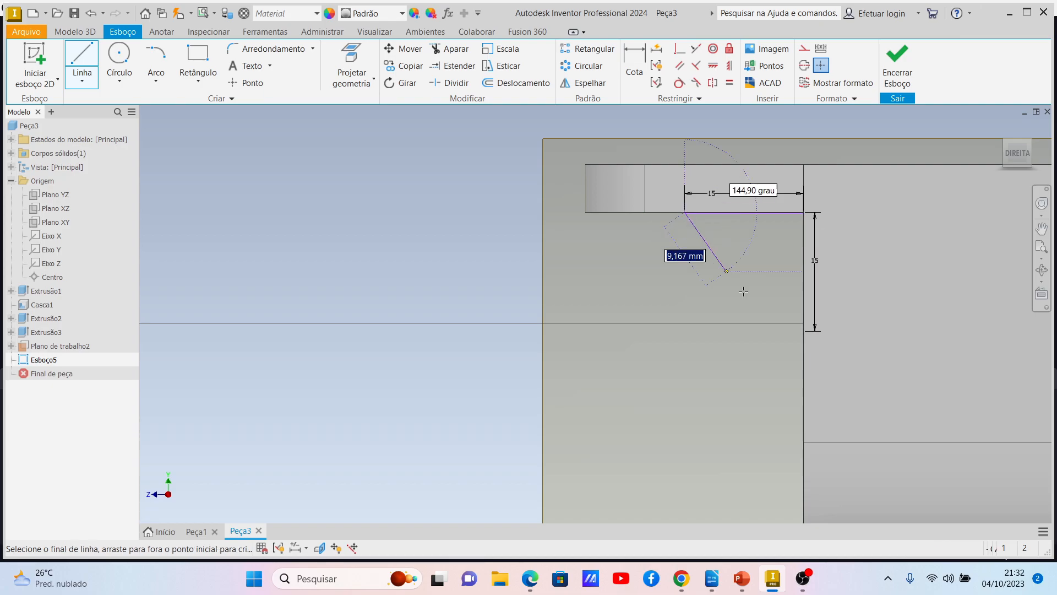
left_click(804, 331)
key("Escape")
left_click(770, 213)
key("Delete")
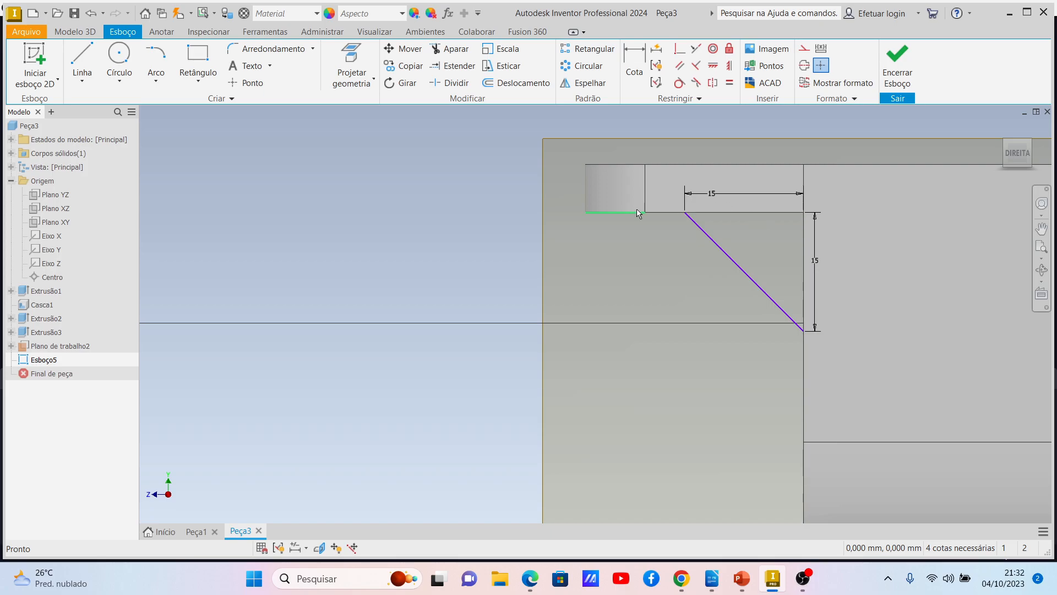
Finish the rib sketch and check the bracket in the front view, returning to the isometric view.
left_click(892, 72)
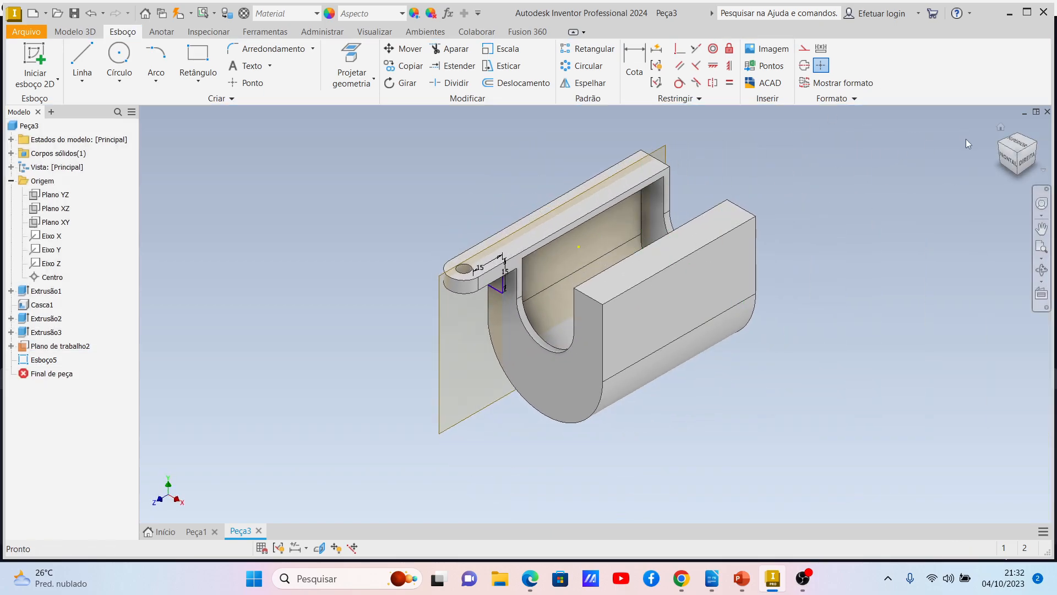
left_click(1007, 158)
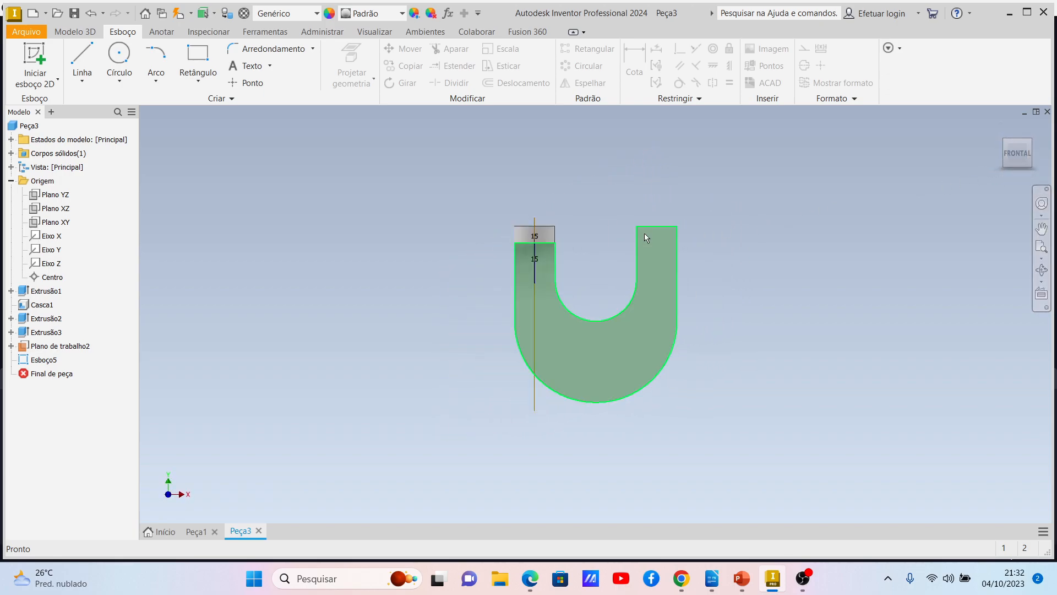
left_click(1030, 141)
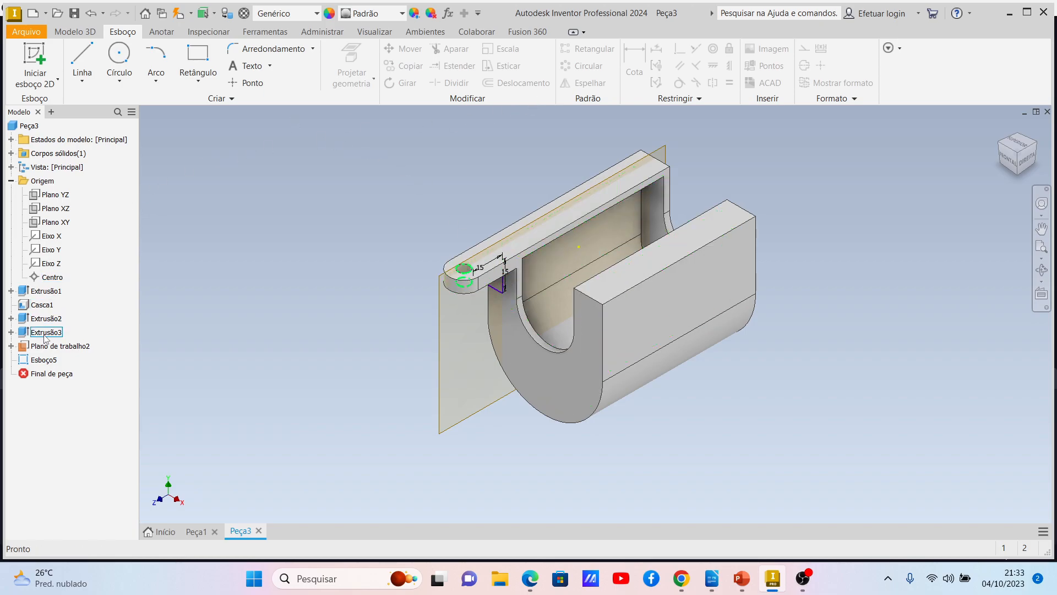
Edit the rib sketch to delete the vertical line along the body's end edge, keeping the diagonal, and finish the sketch.
right_click(39, 360)
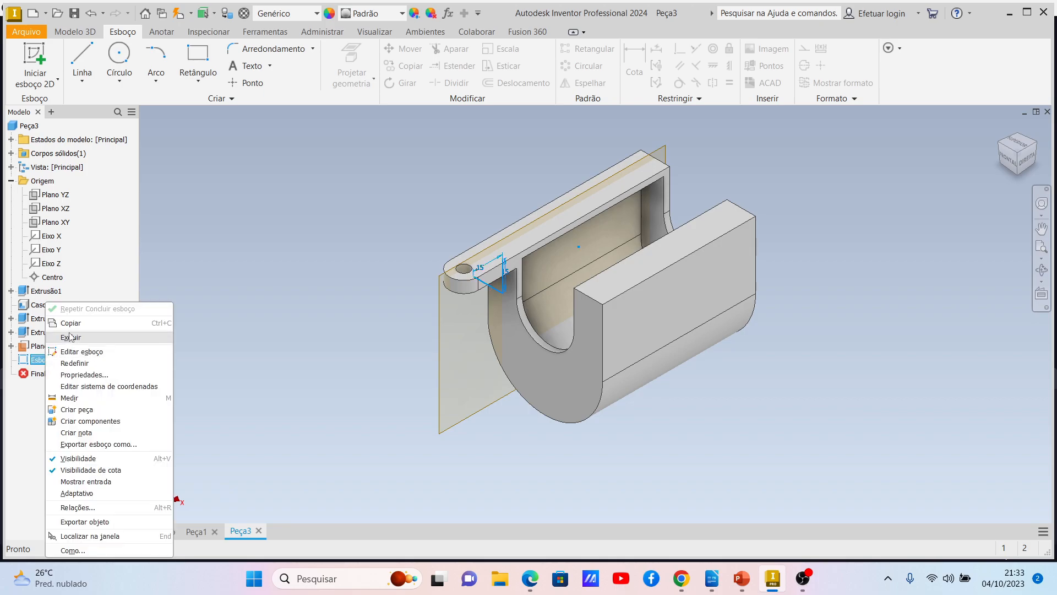
left_click(71, 352)
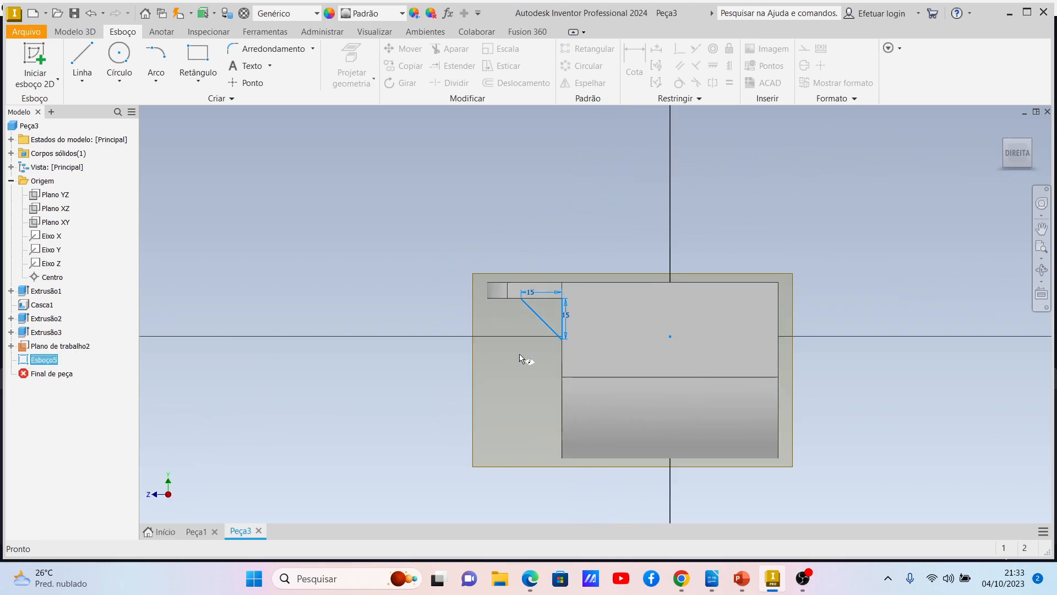
scroll(568, 330, "up", 3)
scroll(568, 330, "down", 6)
scroll(567, 330, "down", 5)
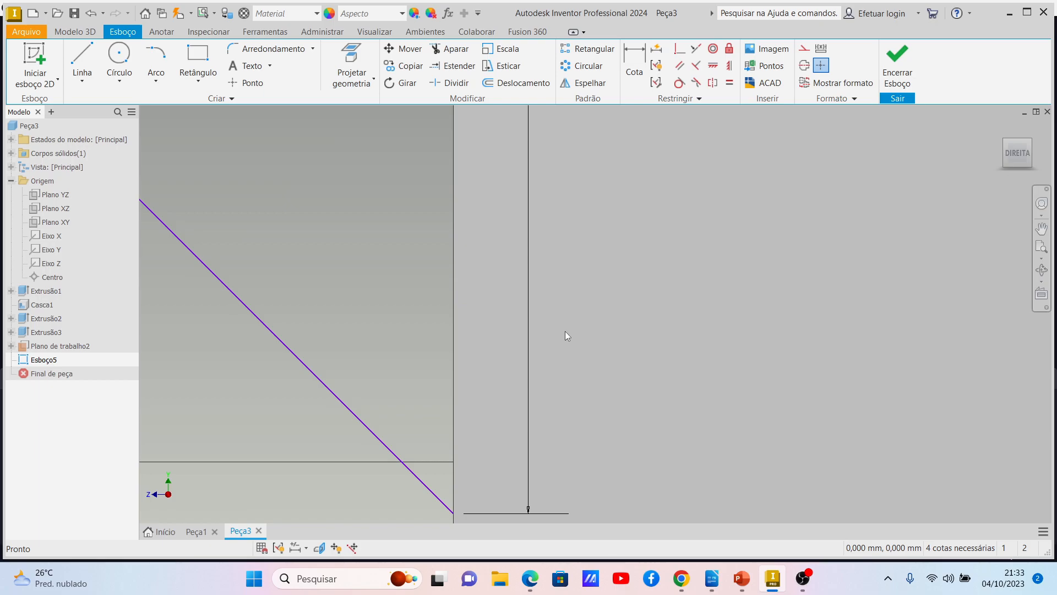
left_click(452, 325)
key("Delete")
left_click(898, 60)
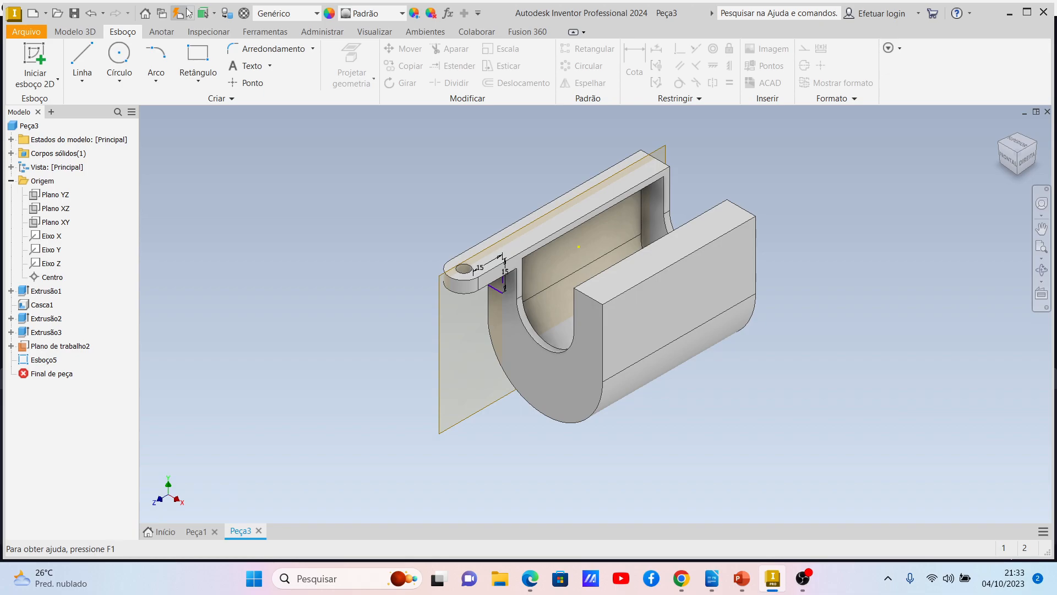
Create a 6 mm thick rib from the diagonal line under the tab, parallel to the sketch plane and extending to the next face.
left_click(75, 32)
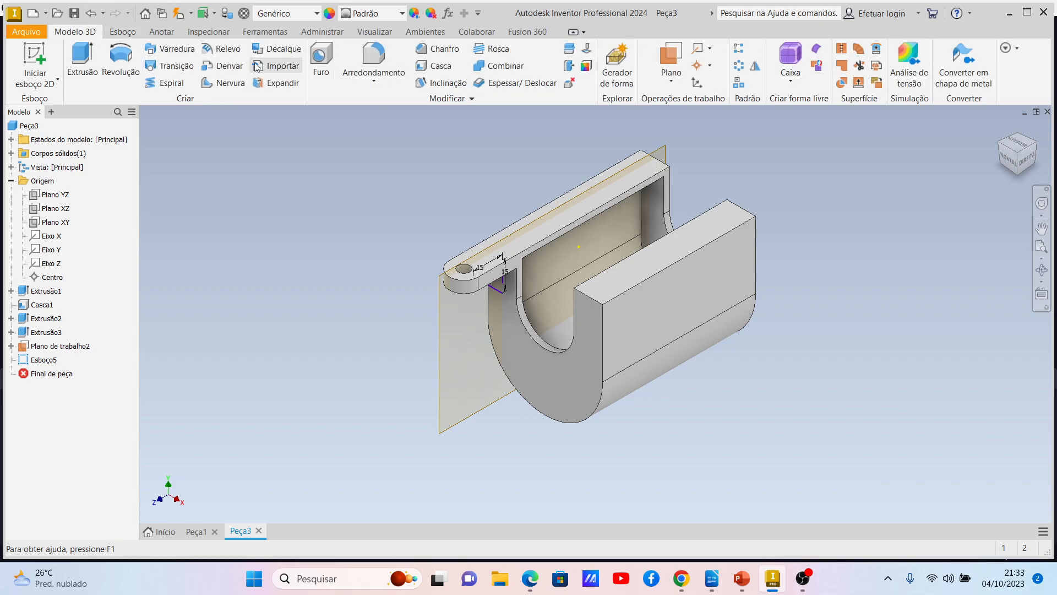
left_click(227, 83)
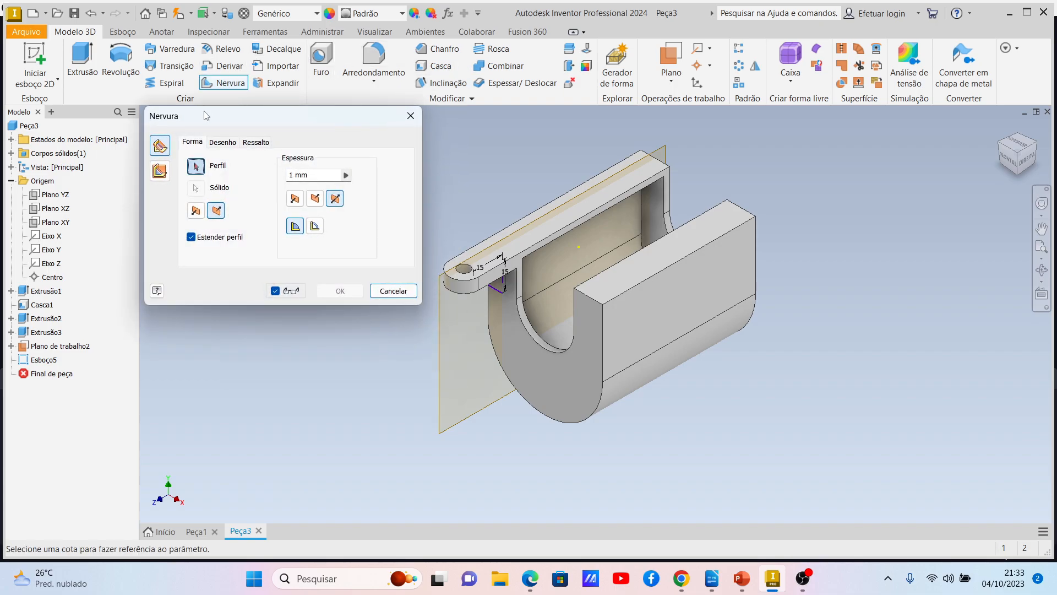
left_click(159, 172)
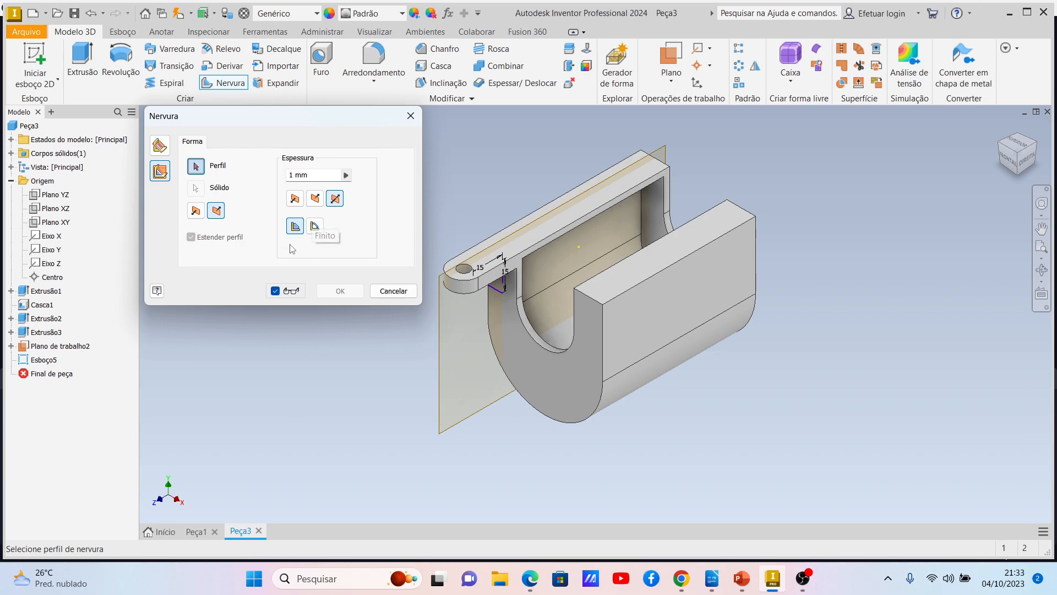
left_click(498, 292)
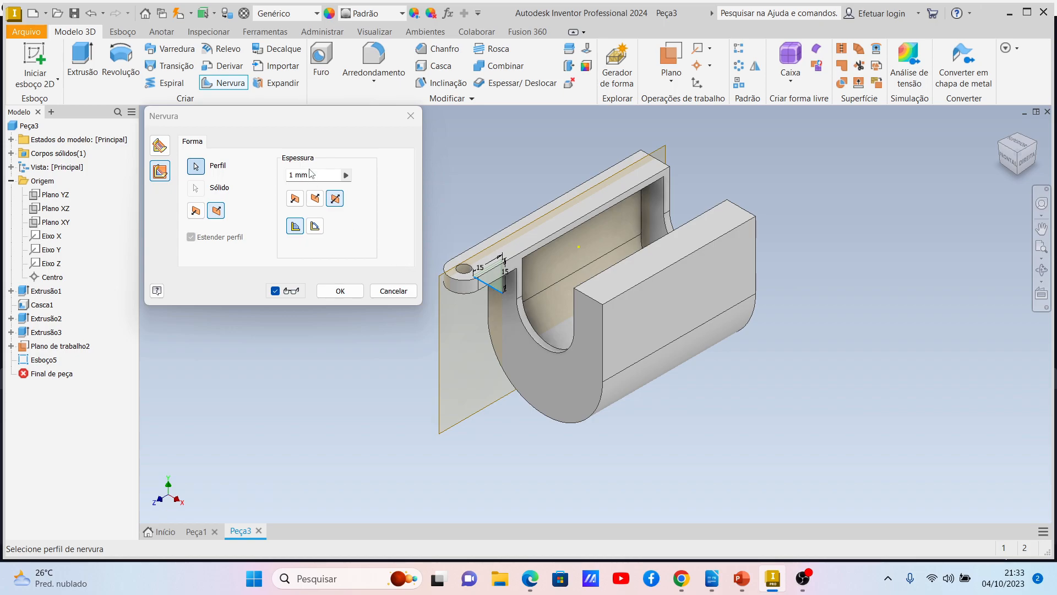
double_click(291, 175)
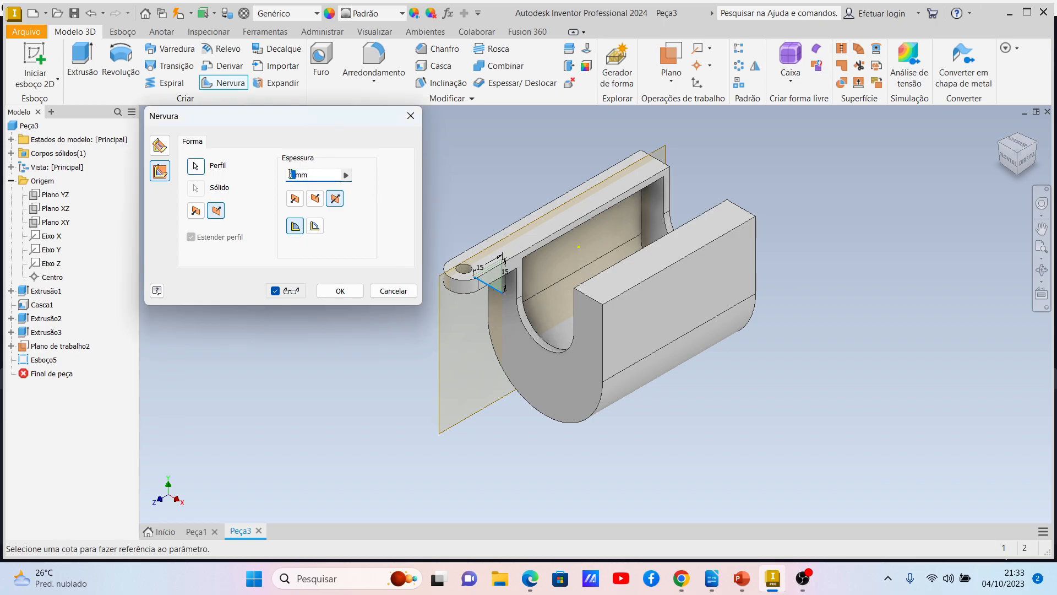
type("6")
left_click(1018, 175)
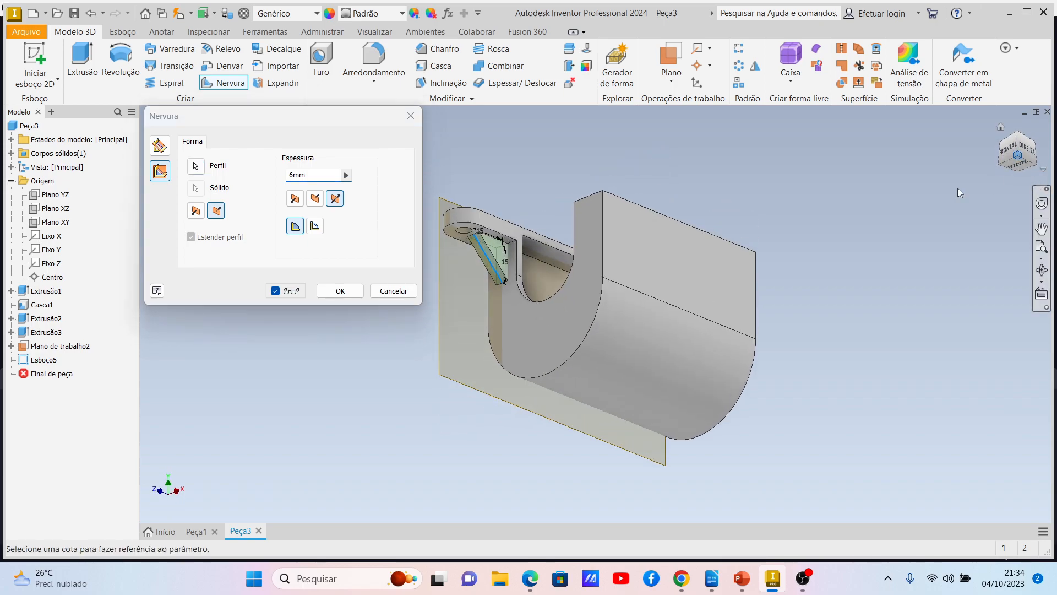
scroll(505, 255, "down", 4)
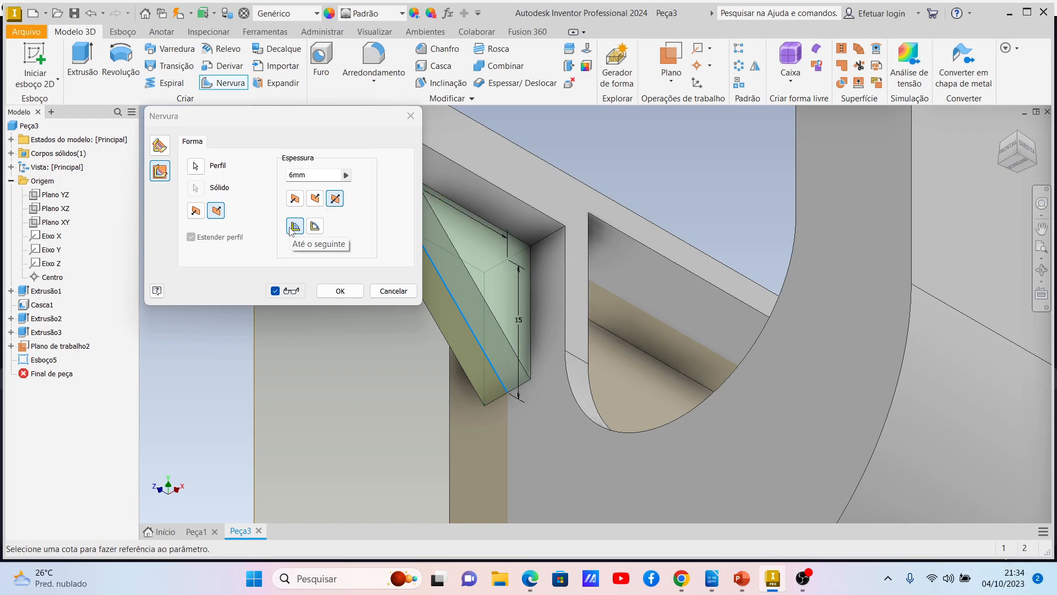
left_click(331, 292)
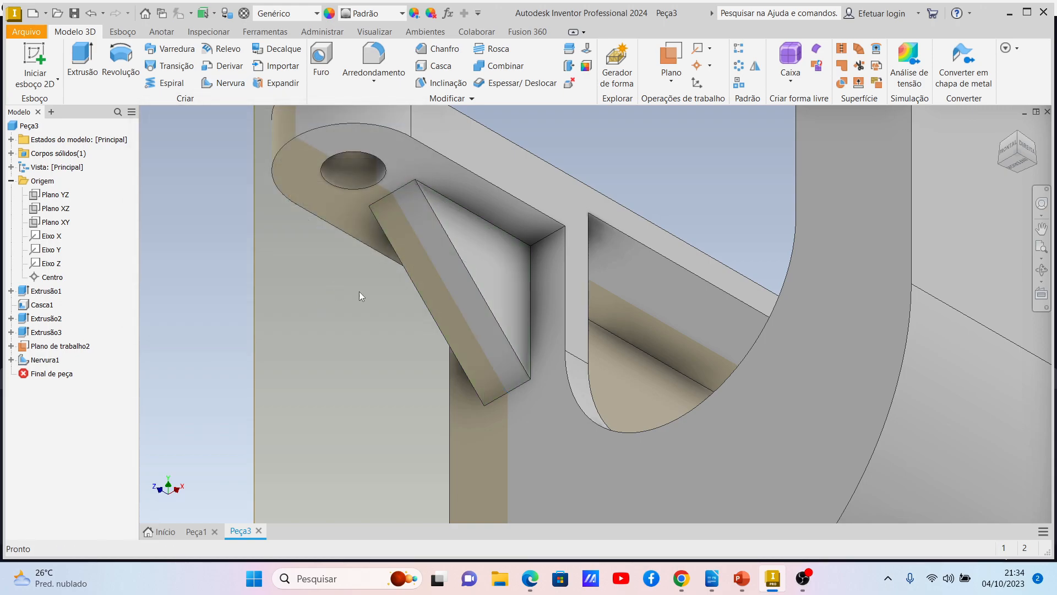
Return to the isometric view and hide the work plane used for the rib sketch.
left_click(1018, 142)
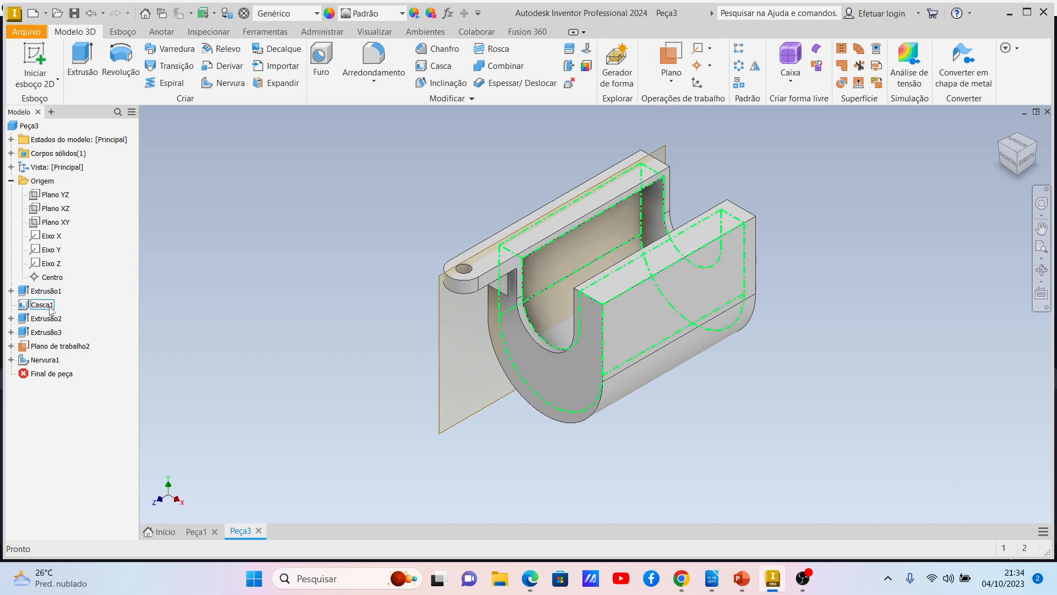
right_click(41, 346)
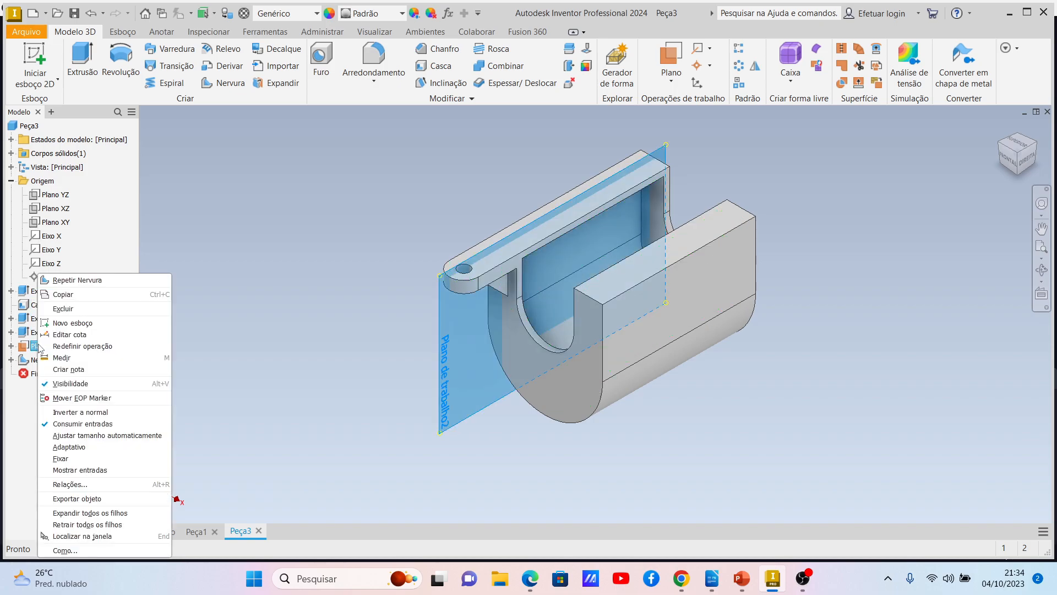
left_click(59, 384)
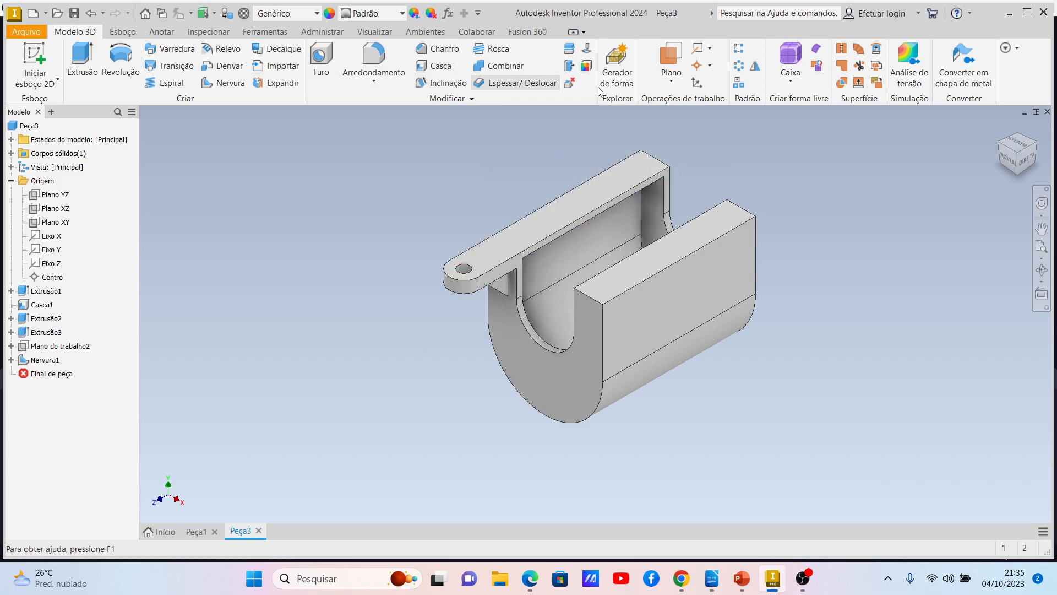
Mirror the tab extrusion, its hole and the rib across the YZ plane.
left_click(755, 67)
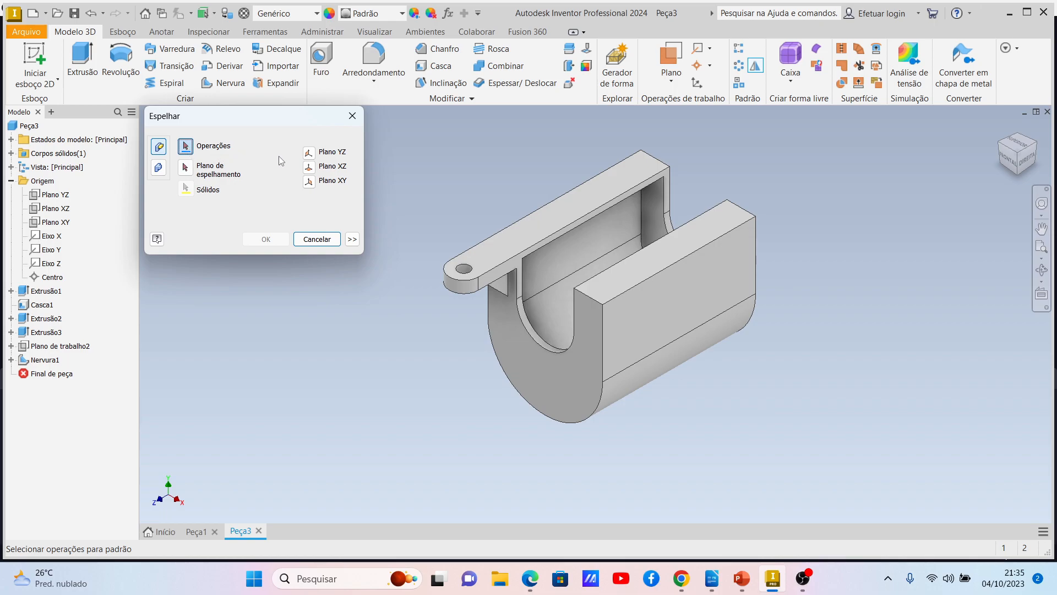
left_click(55, 319)
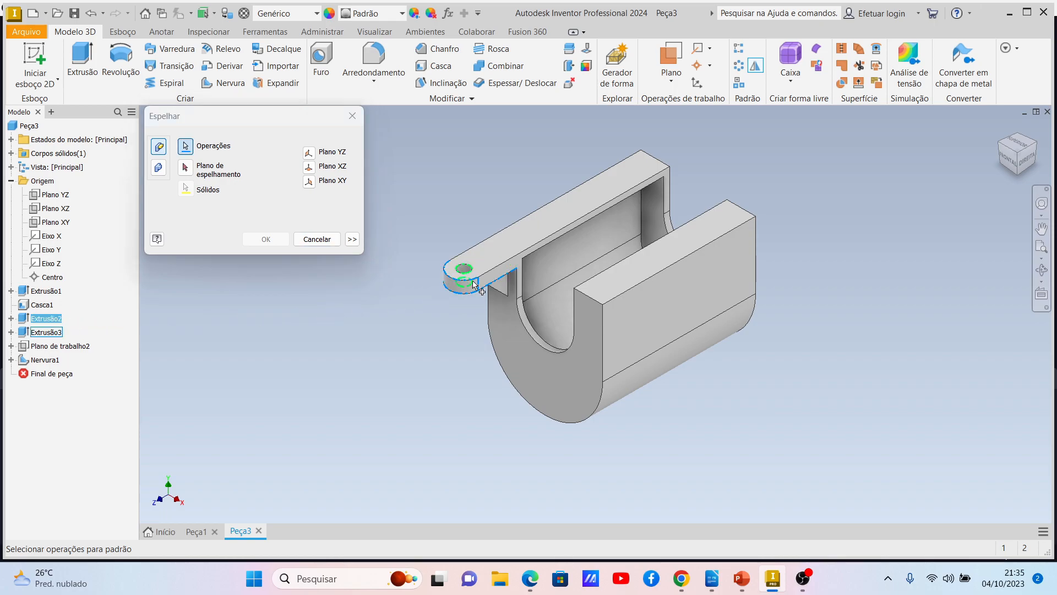
left_click(55, 332)
left_click(45, 360)
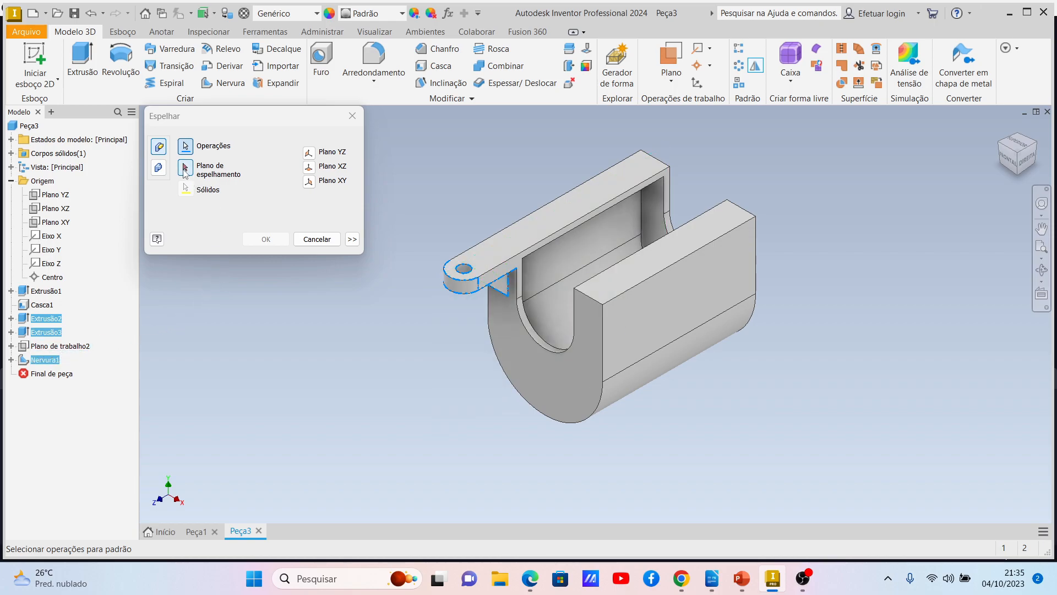
left_click(185, 168)
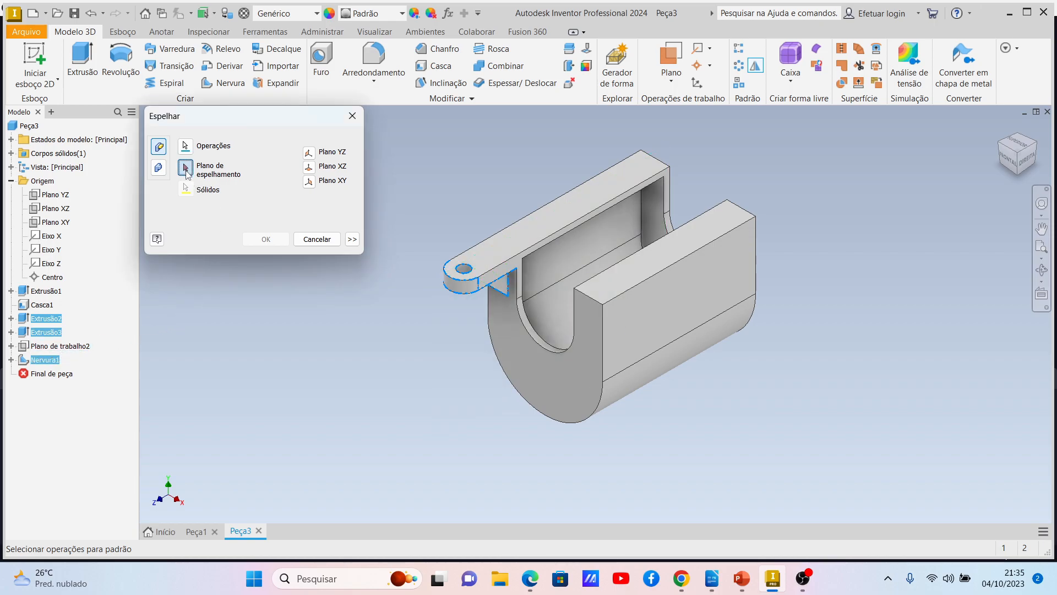
left_click(310, 155)
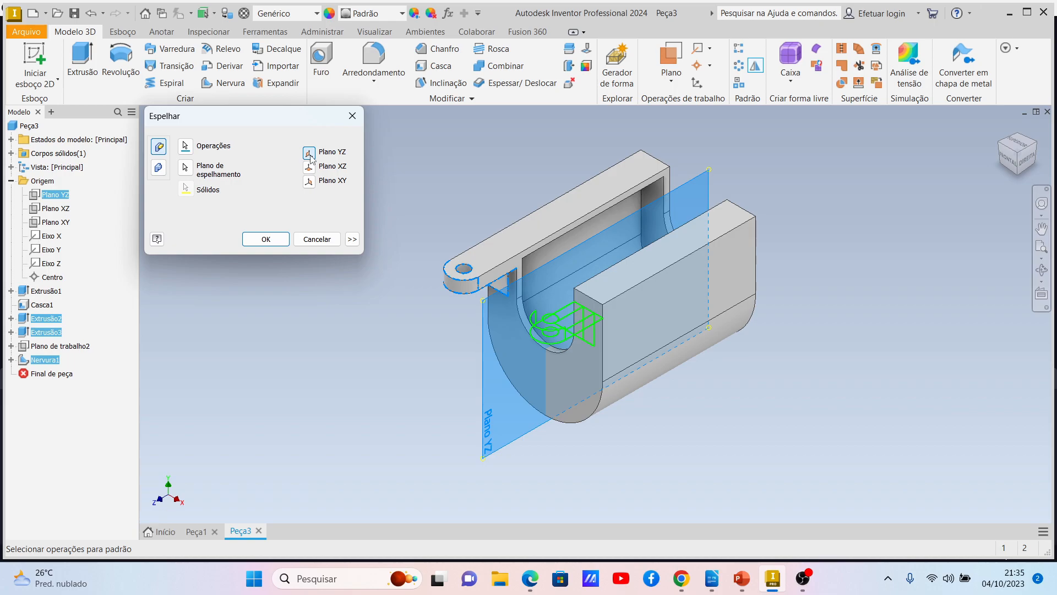
left_click(265, 240)
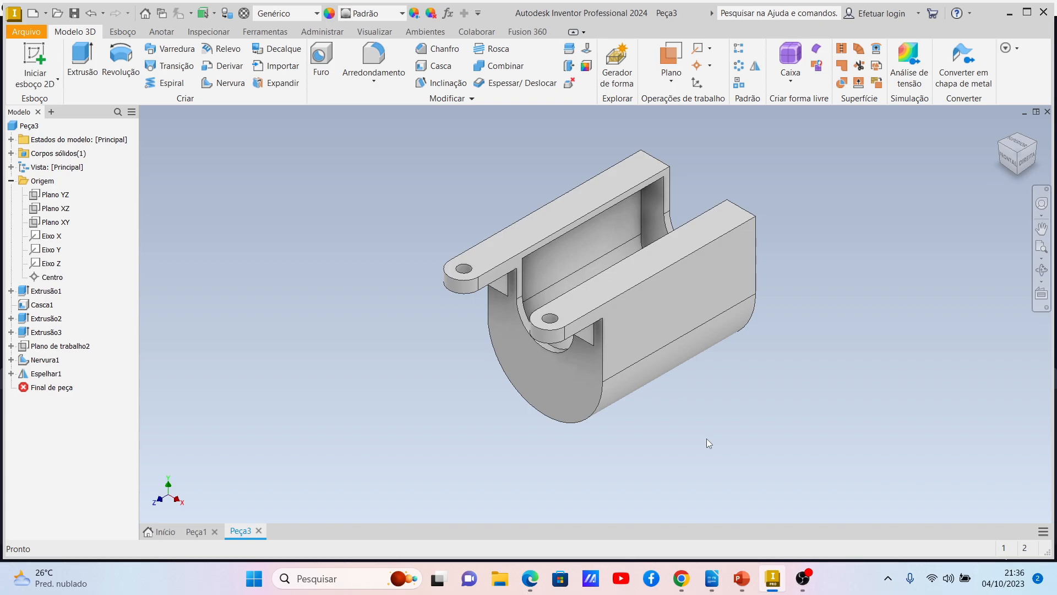
Mirror the tab, hole, rib and the first mirror feature across the XY plane to the body's opposite end.
left_click(756, 66)
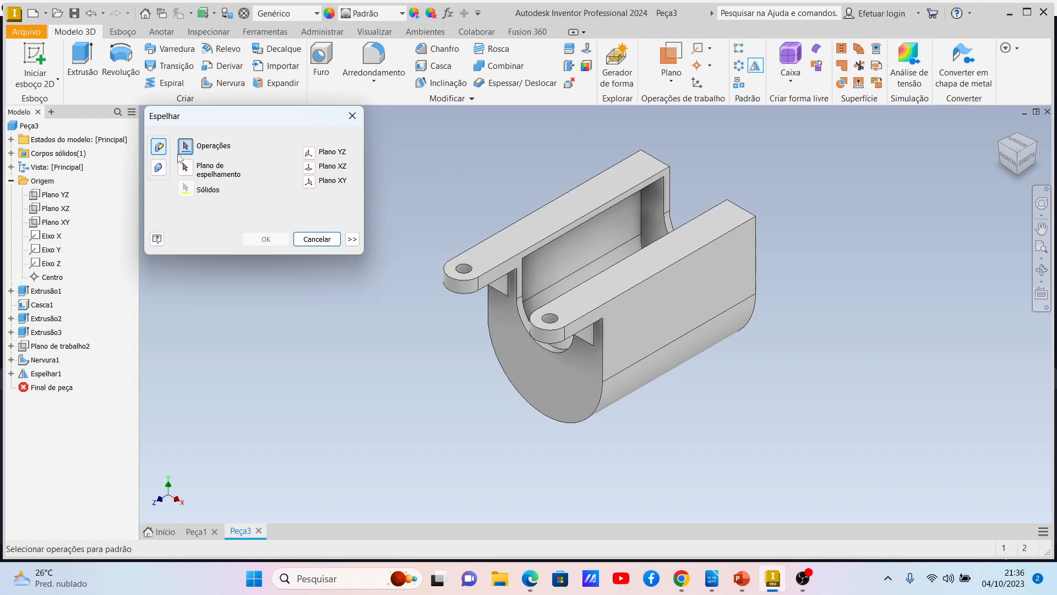
left_click(39, 318)
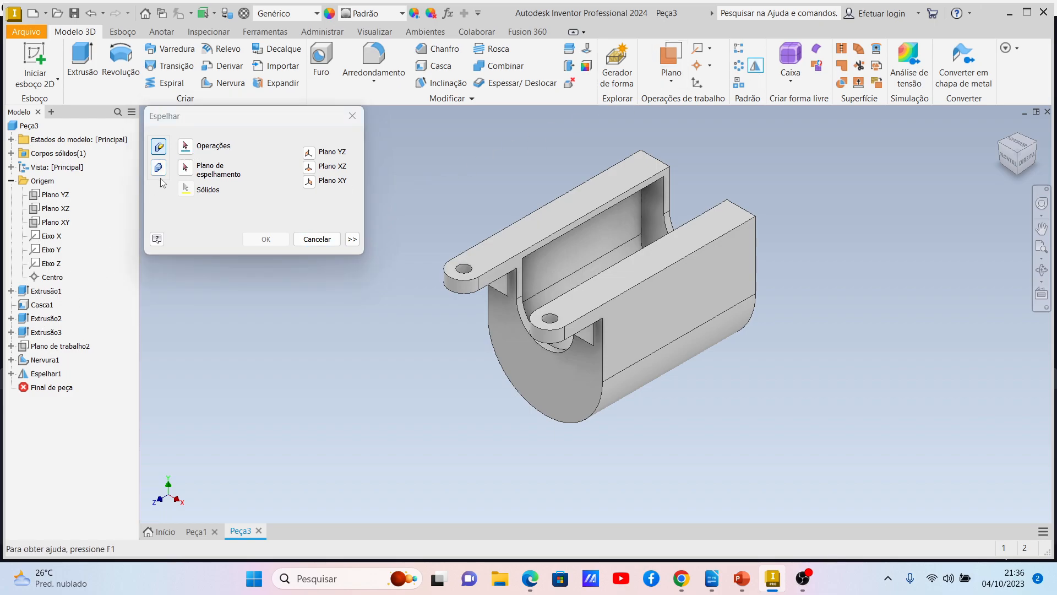
left_click(46, 319)
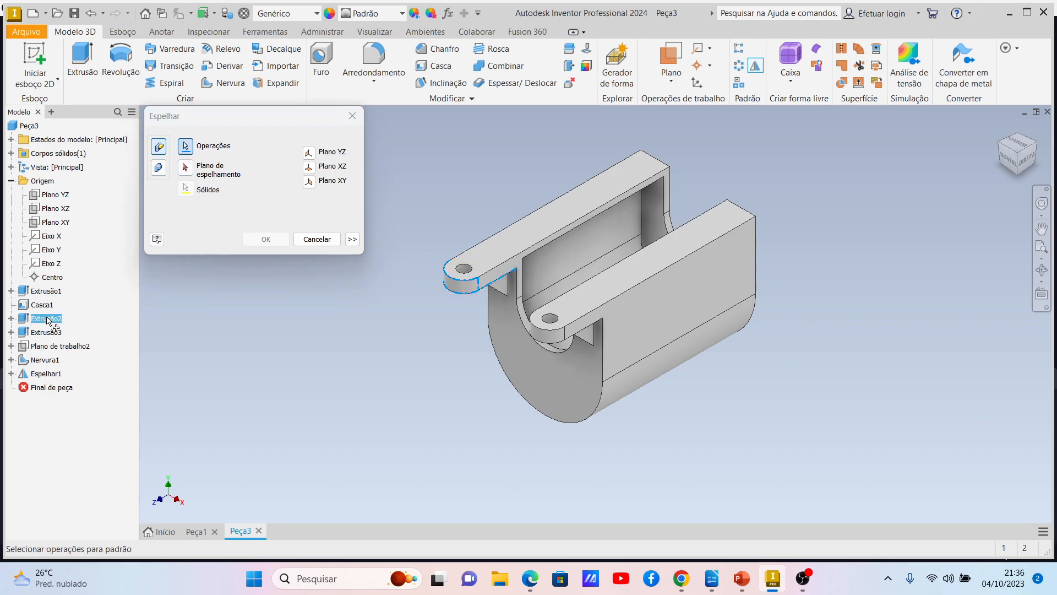
left_click(45, 332)
left_click(37, 361)
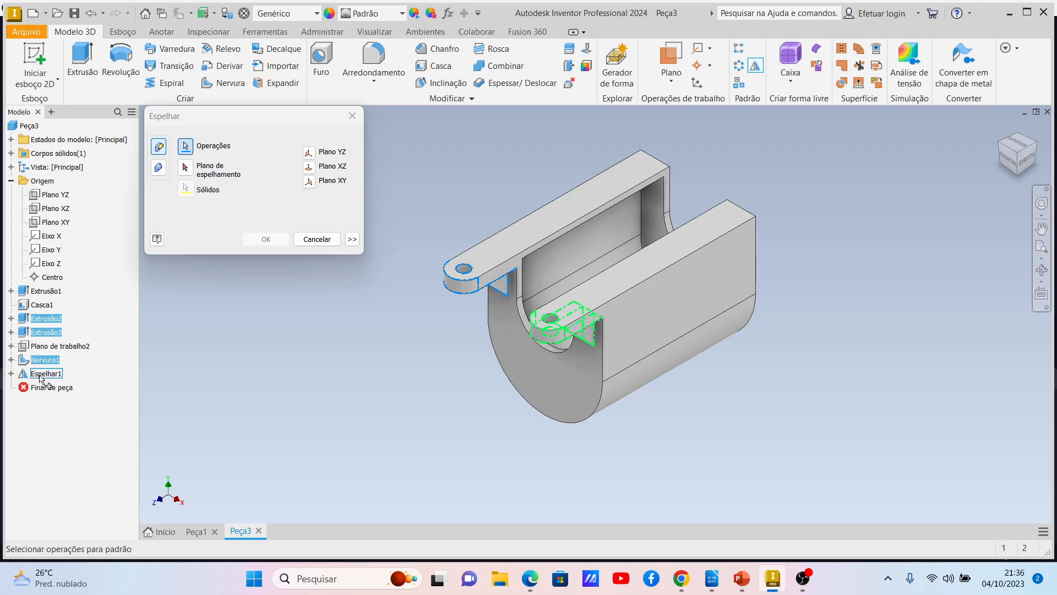
left_click(40, 377)
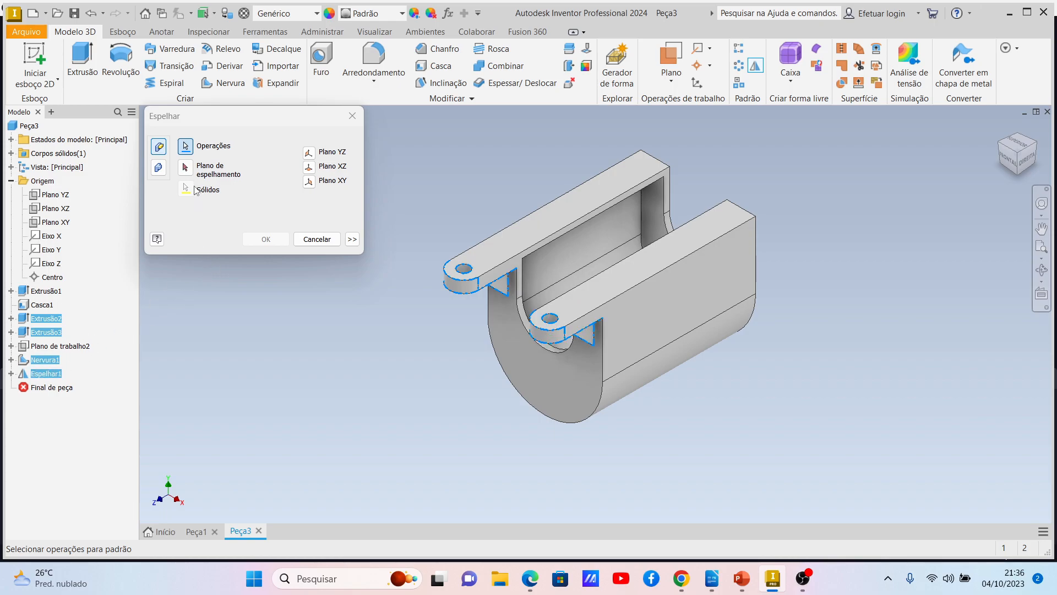
left_click(186, 167)
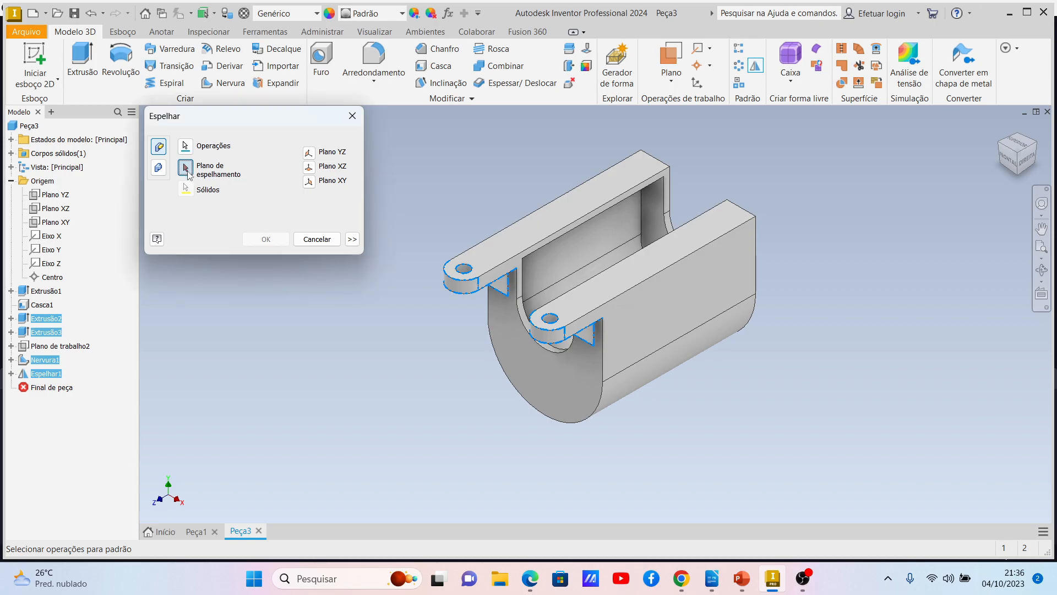
left_click(308, 181)
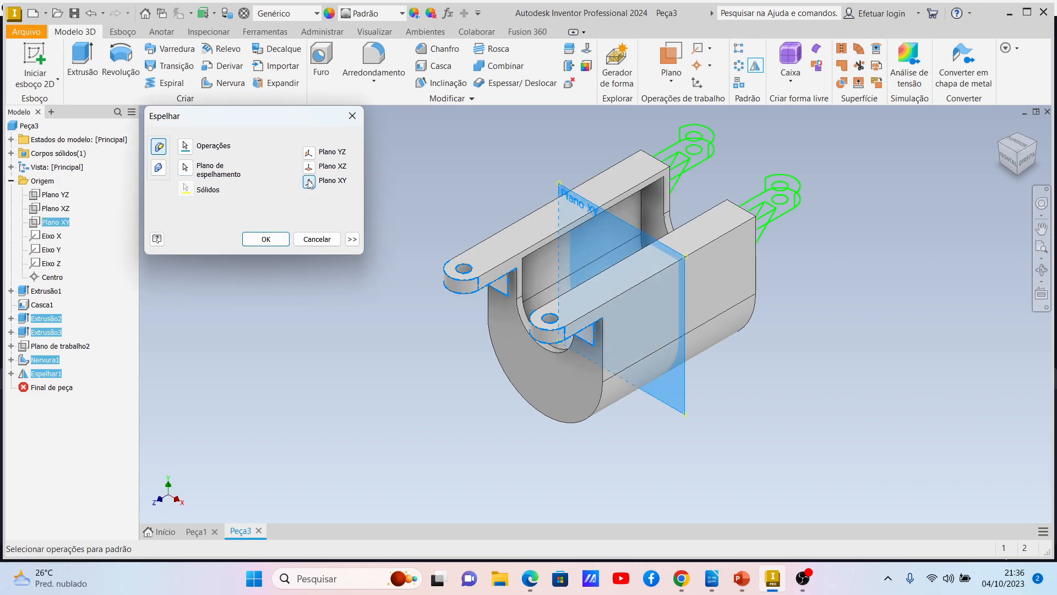
left_click(261, 240)
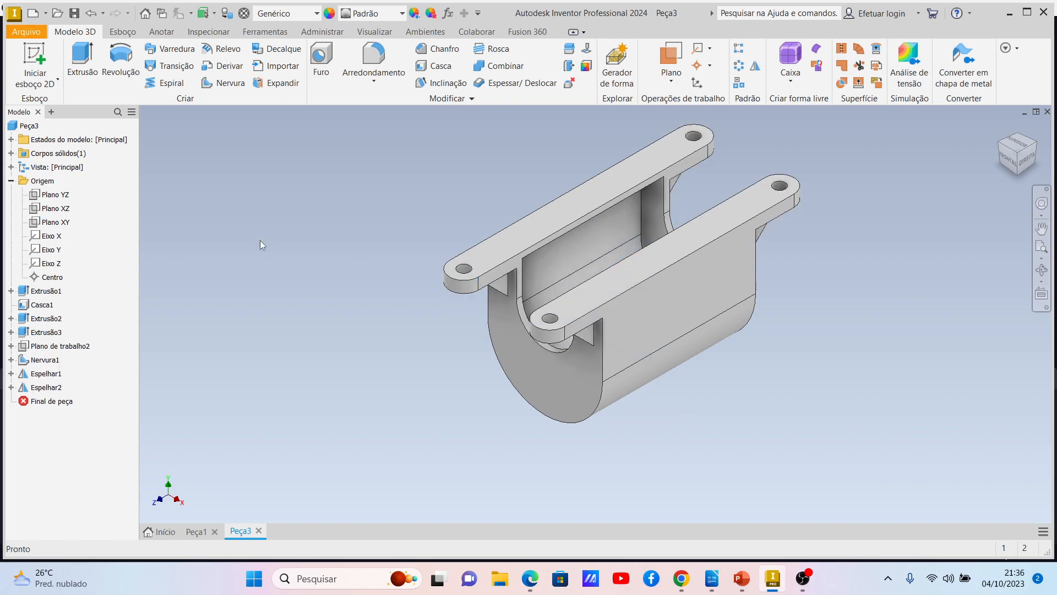
left_click(1010, 162)
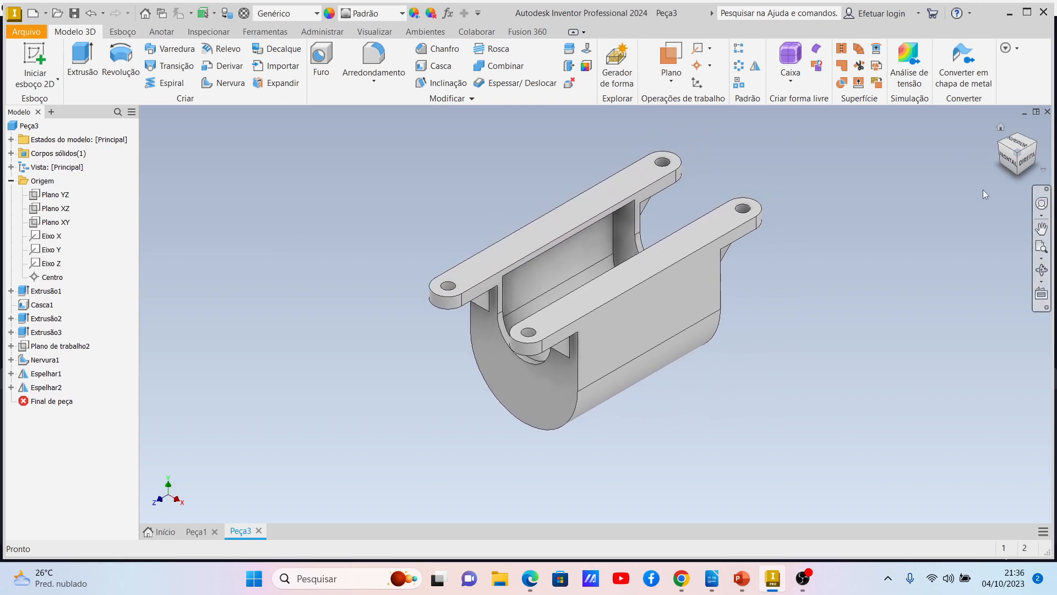